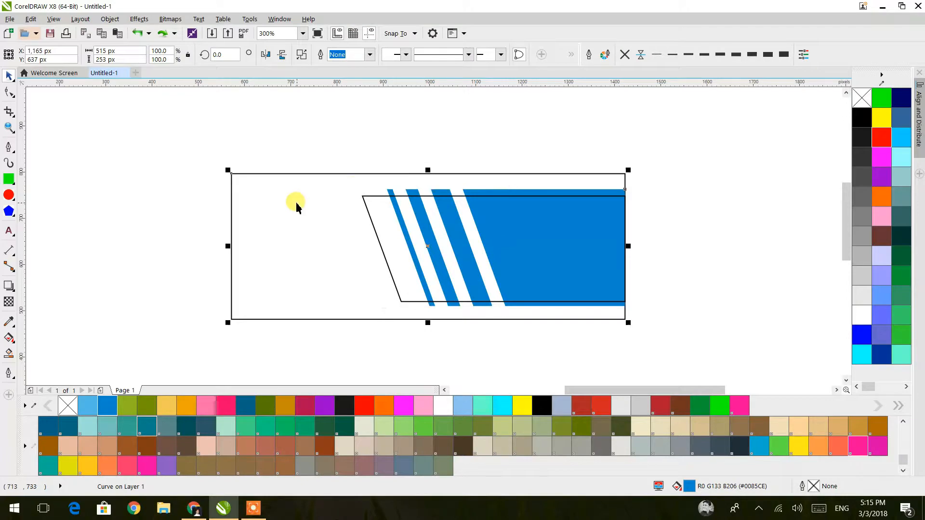
Centre the striped blue shape and the slanted outline vertically within the large rectangle.
{"action": "right_click", "coordinate": [299, 187]}
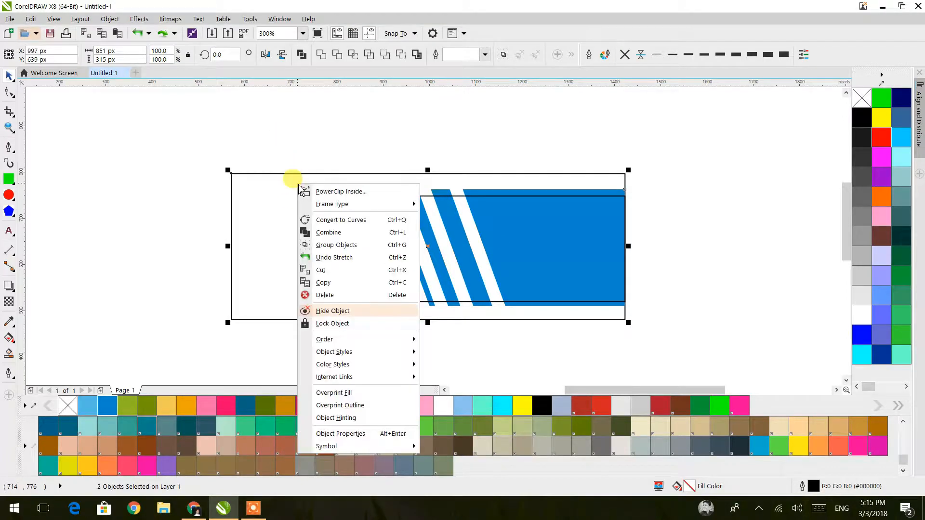
{"action": "left_click", "coordinate": [319, 140]}
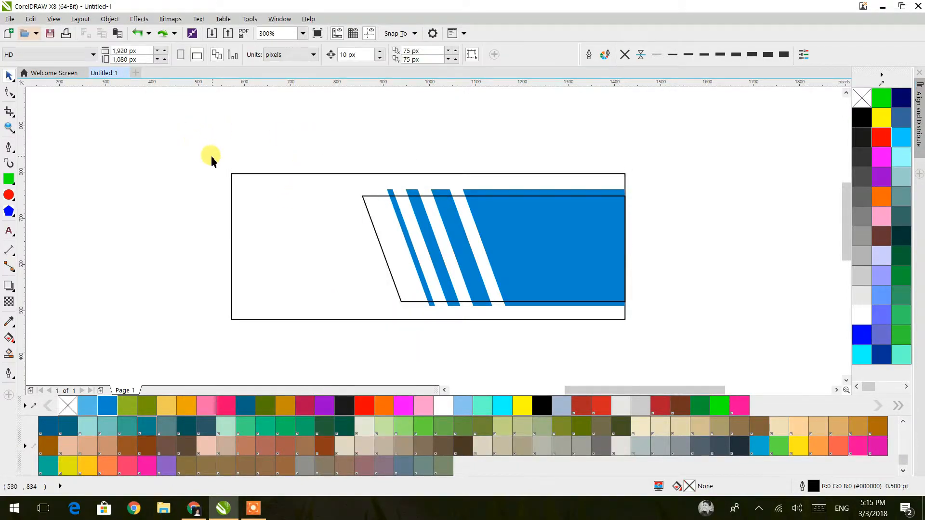
{"action": "left_click_drag", "start_coordinate": [153, 114], "coordinate": [657, 376]}
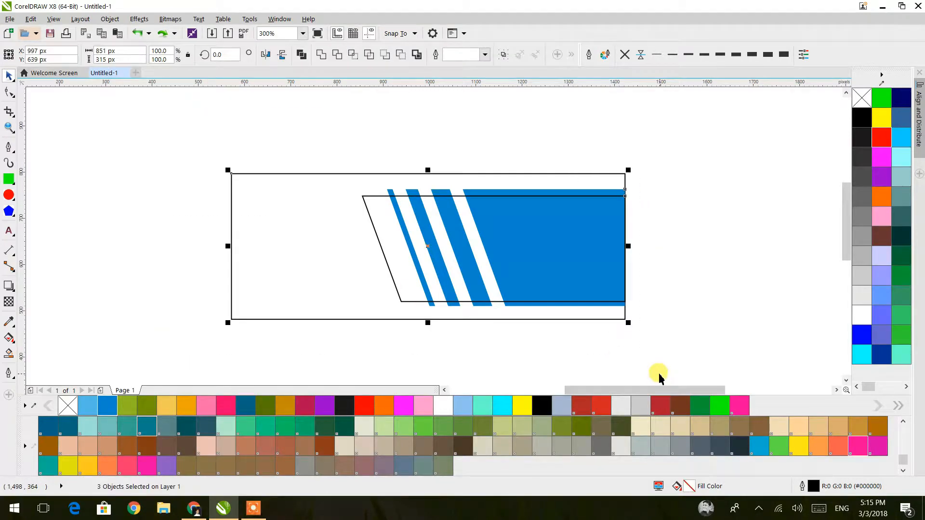
{"action": "key", "text": "e"}
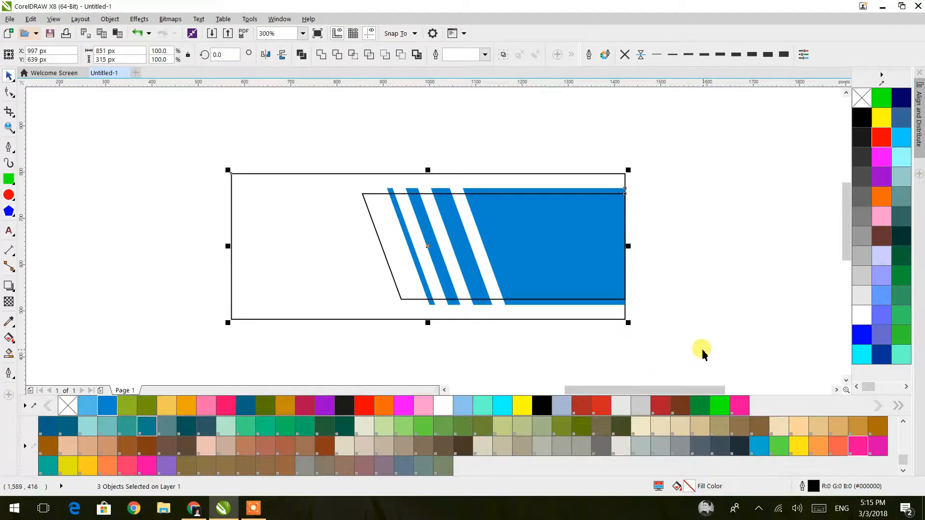
{"action": "left_click", "coordinate": [753, 301]}
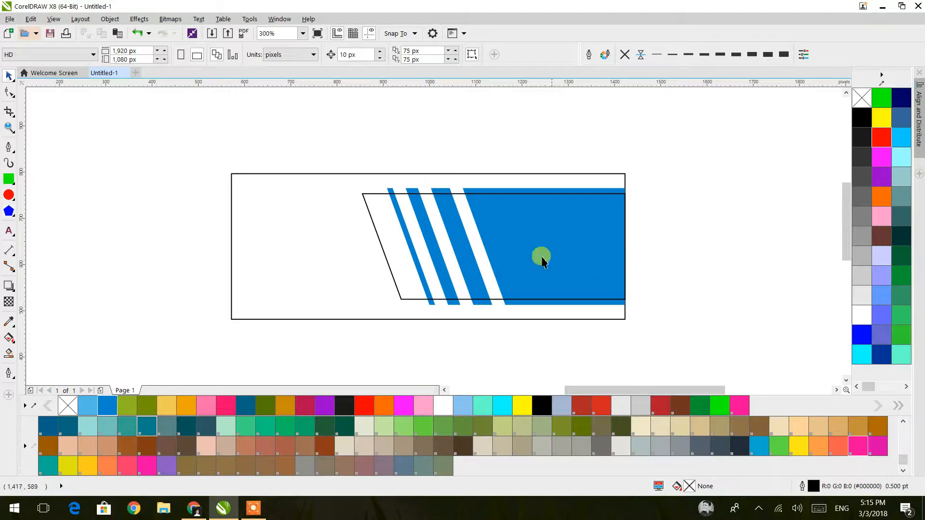
Fill the slanted outlined shape with blue #0085CE and remove its outline.
{"action": "left_click", "coordinate": [477, 250]}
{"action": "left_click", "coordinate": [106, 408]}
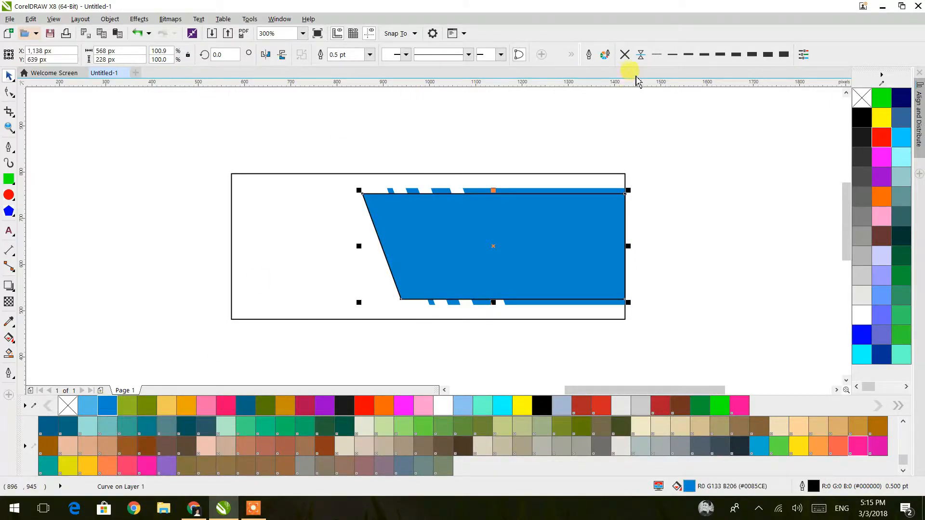
{"action": "left_click", "coordinate": [624, 57]}
{"action": "left_click", "coordinate": [679, 188]}
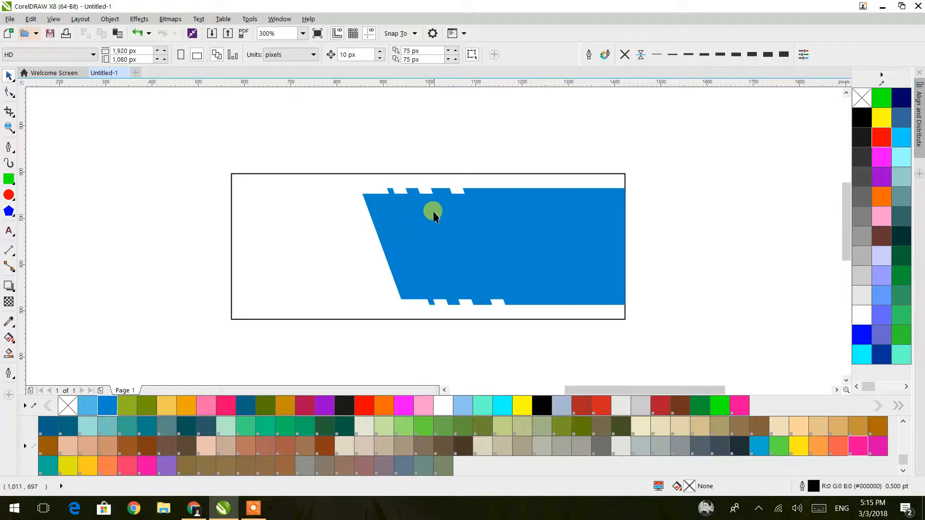
Break the combined striped shape apart into separate blue pieces.
{"action": "left_click", "coordinate": [439, 193]}
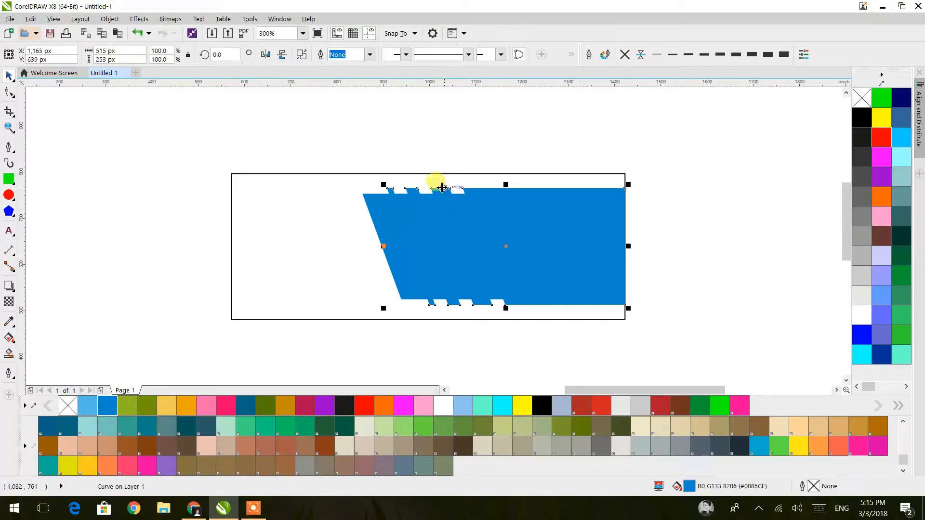
{"action": "left_click", "coordinate": [302, 55]}
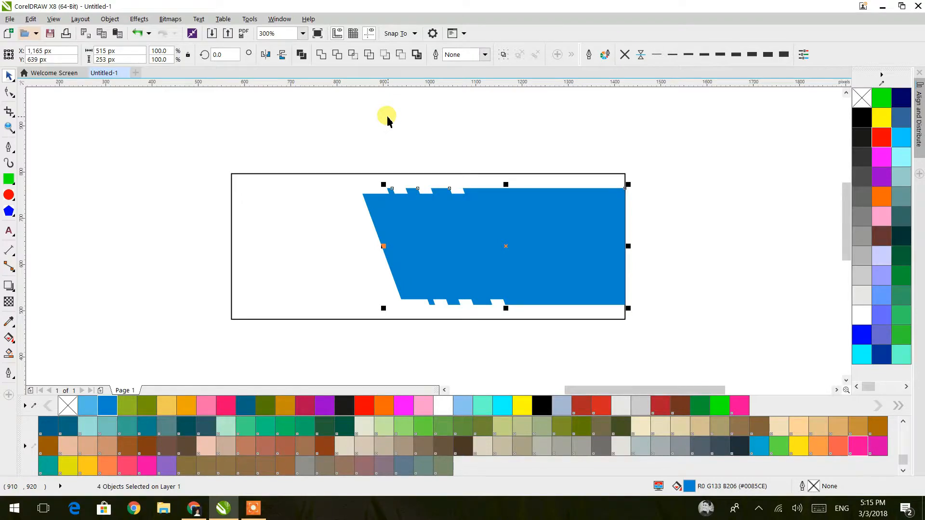
{"action": "left_click", "coordinate": [387, 118]}
{"action": "scroll", "coordinate": [420, 304], "scroll_direction": "up", "scroll_amount": 2}
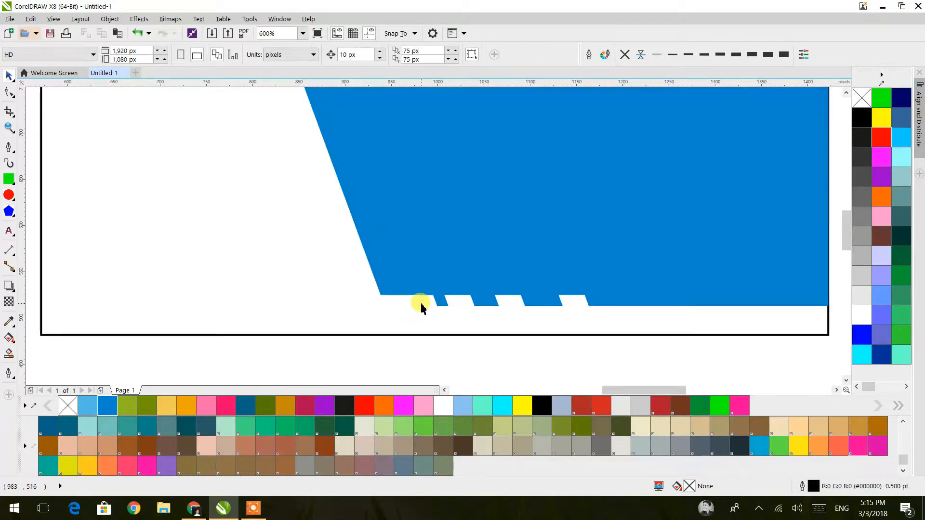
{"action": "scroll", "coordinate": [420, 304], "scroll_direction": "down", "scroll_amount": 2}
Enlarge the five blue shapes proportionally to about 638 × 284 px and centre them vertically in the rectangle.
{"action": "left_click_drag", "start_coordinate": [329, 145], "coordinate": [642, 344]}
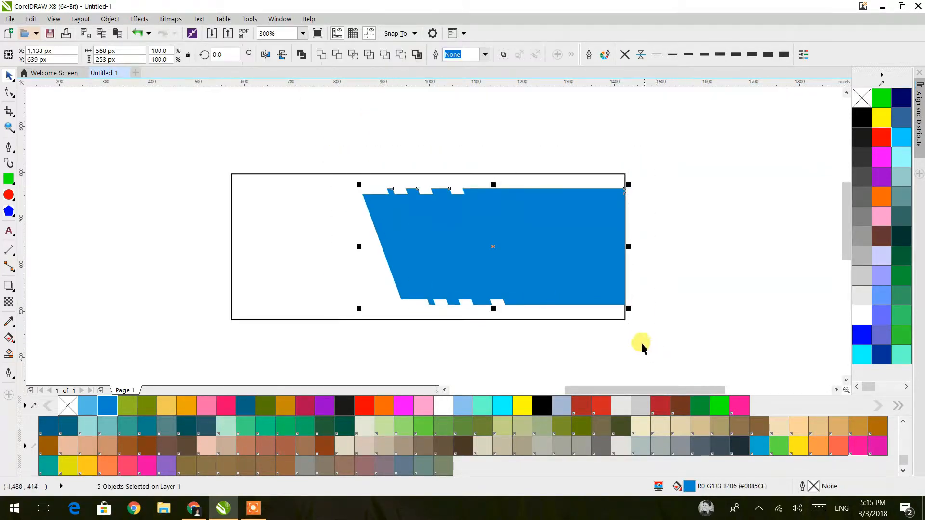
{"action": "left_click_drag", "start_coordinate": [360, 309], "coordinate": [270, 326]}
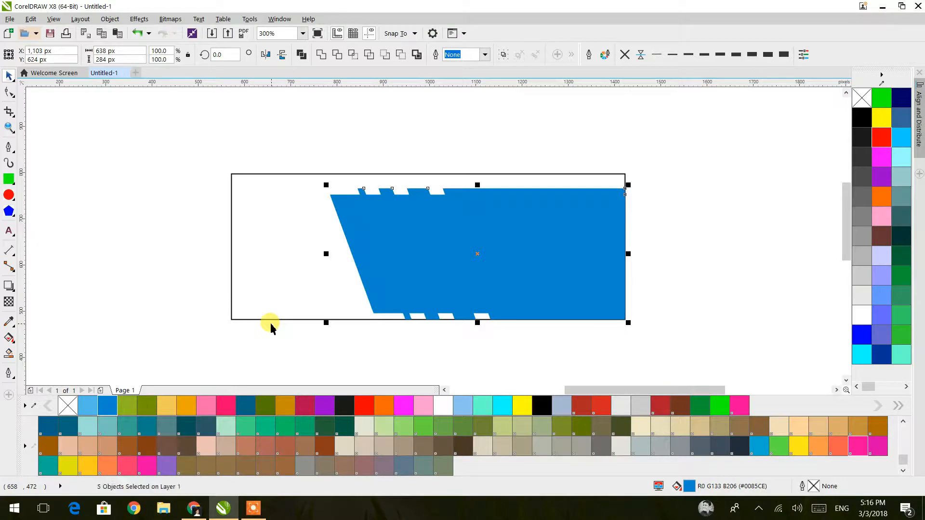
{"action": "left_click", "coordinate": [276, 297], "text": "shift"}
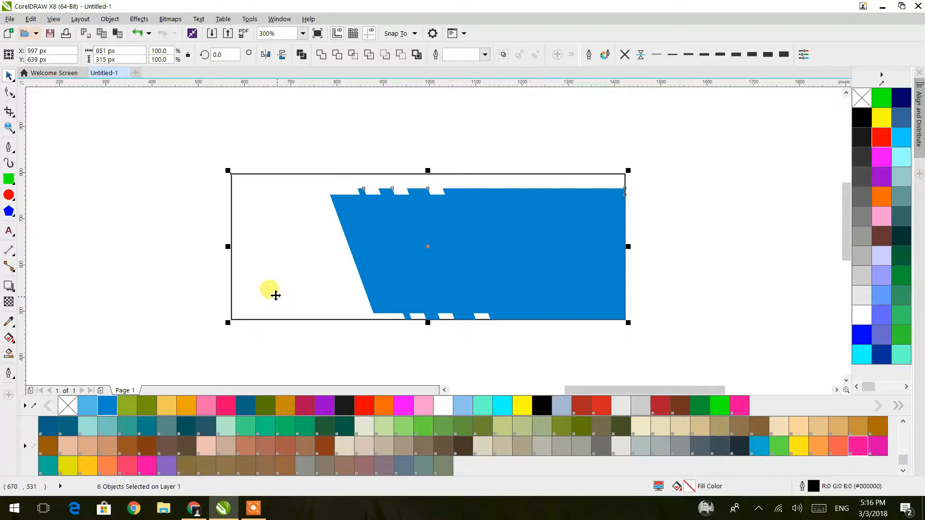
{"action": "key", "text": "e"}
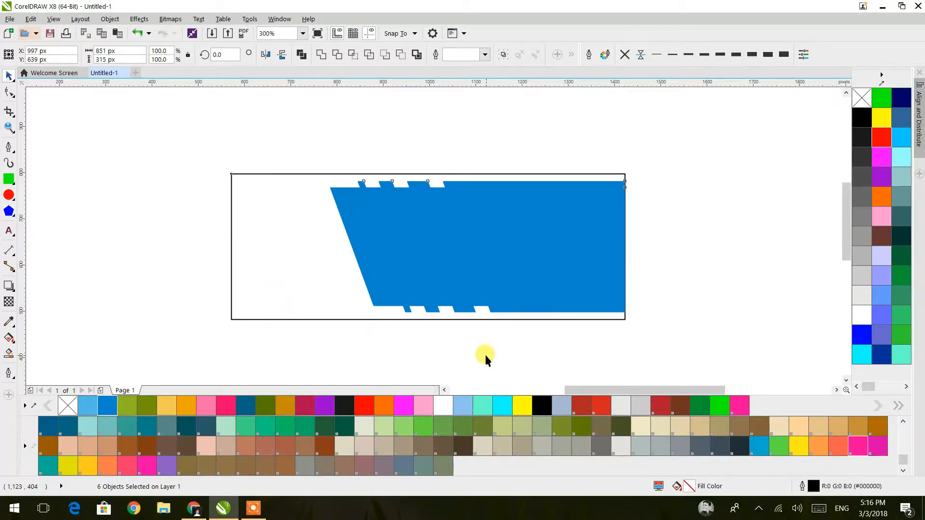
{"action": "left_click", "coordinate": [450, 281]}
Scale the five blue shapes up further to about 677 × 301 px and re-centre them vertically in the rectangle.
{"action": "left_click_drag", "start_coordinate": [743, 119], "coordinate": [241, 376]}
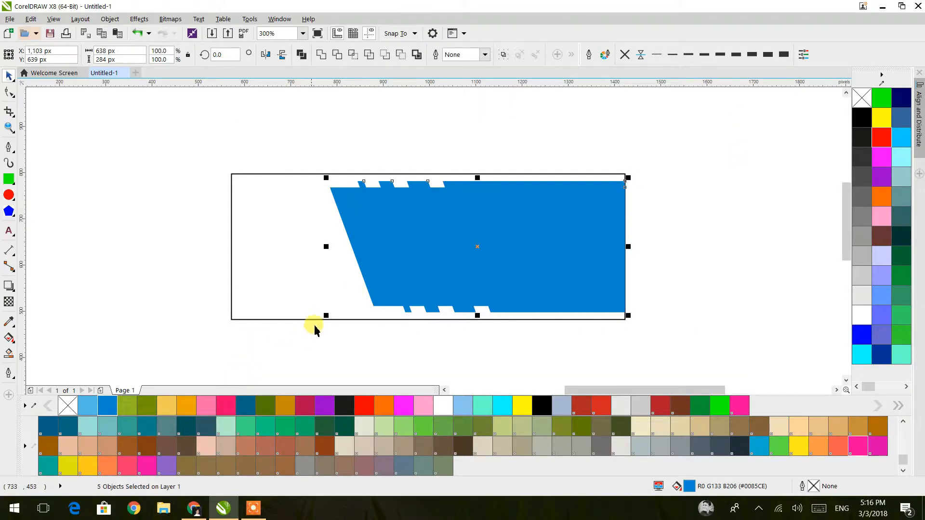
{"action": "left_click_drag", "start_coordinate": [327, 316], "coordinate": [304, 329]}
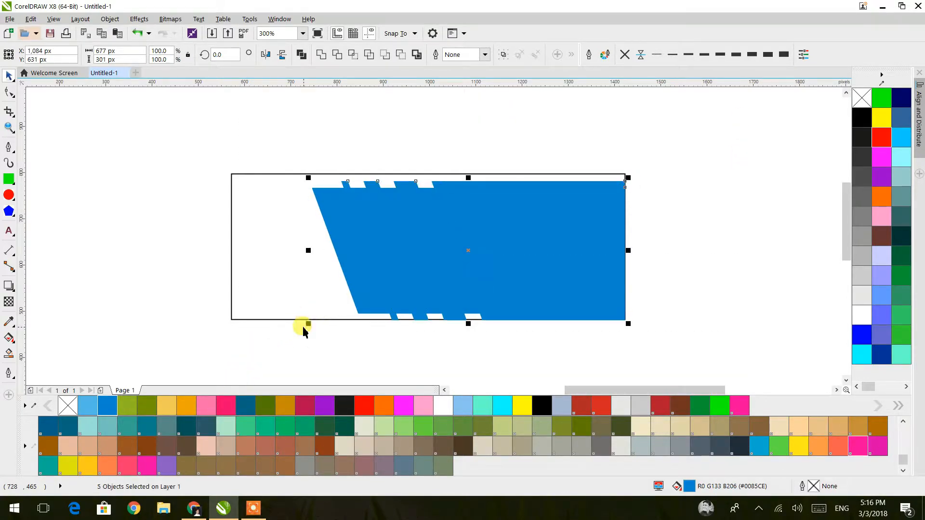
{"action": "left_click", "coordinate": [310, 294], "text": "shift"}
{"action": "key", "text": "c"}
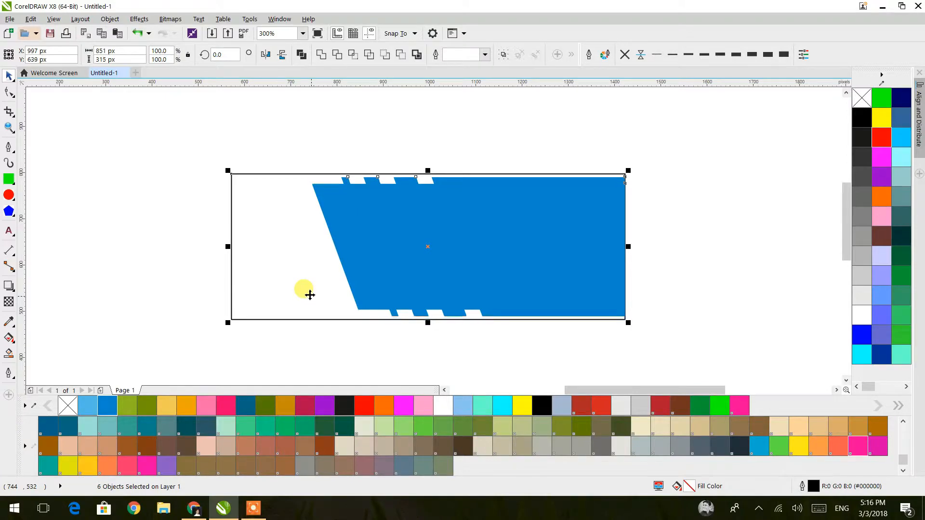
{"action": "left_click", "coordinate": [357, 346]}
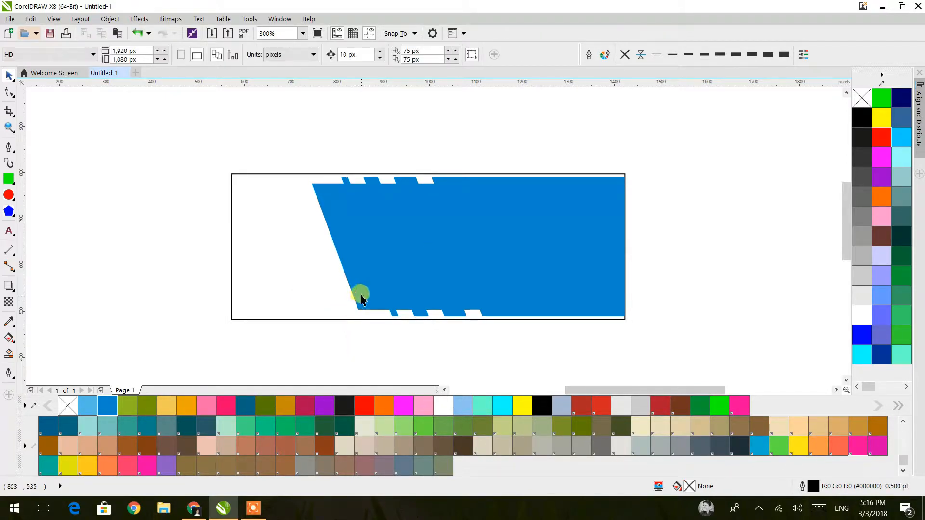
Fill the front slanted shape with light blue #54B9EA.
{"action": "left_click_drag", "start_coordinate": [286, 138], "coordinate": [669, 340]}
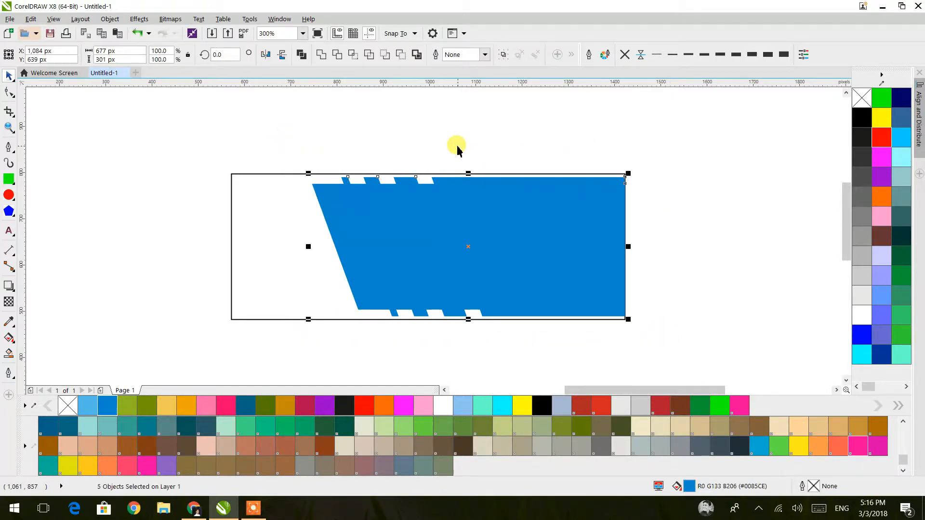
{"action": "left_click", "coordinate": [372, 252]}
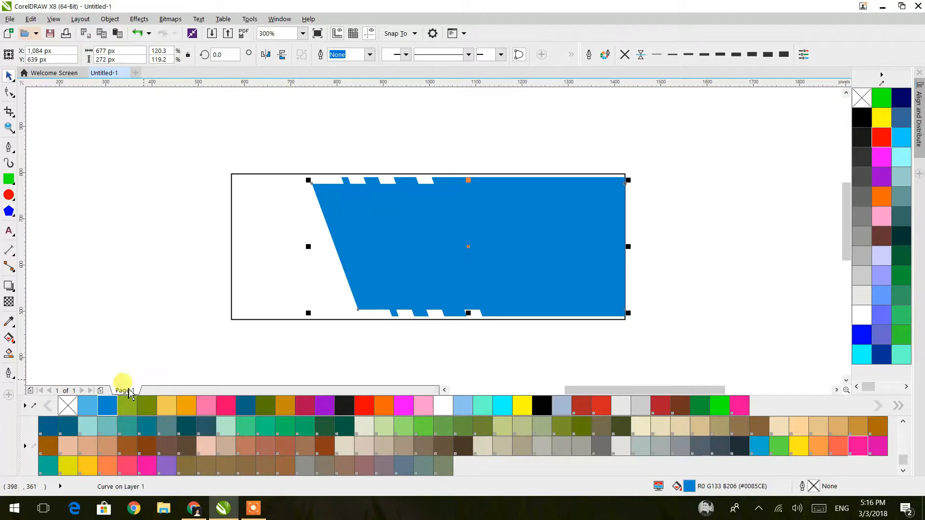
{"action": "left_click", "coordinate": [88, 406]}
{"action": "left_click", "coordinate": [134, 289]}
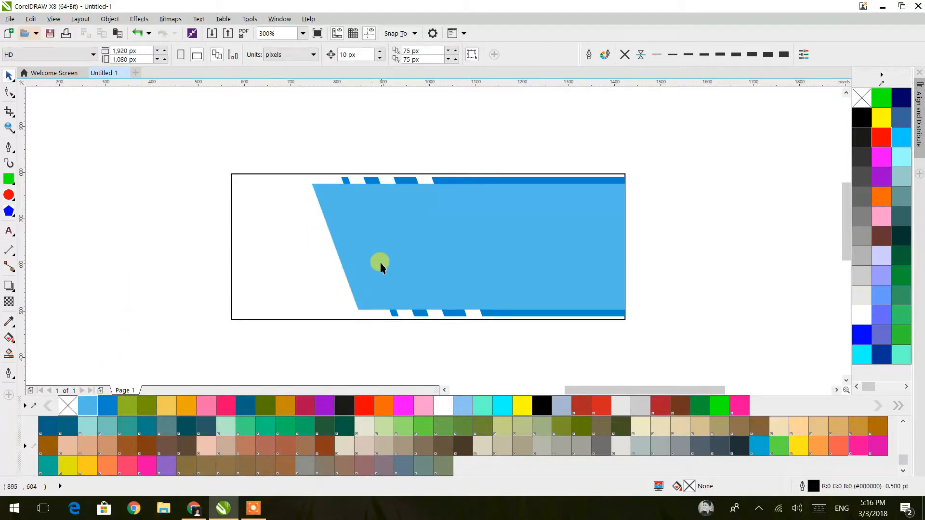
Try nudging the right-edge nodes of the slanted shape to the left, and undo the recent changes including its light blue fill.
{"action": "left_click", "coordinate": [333, 210]}
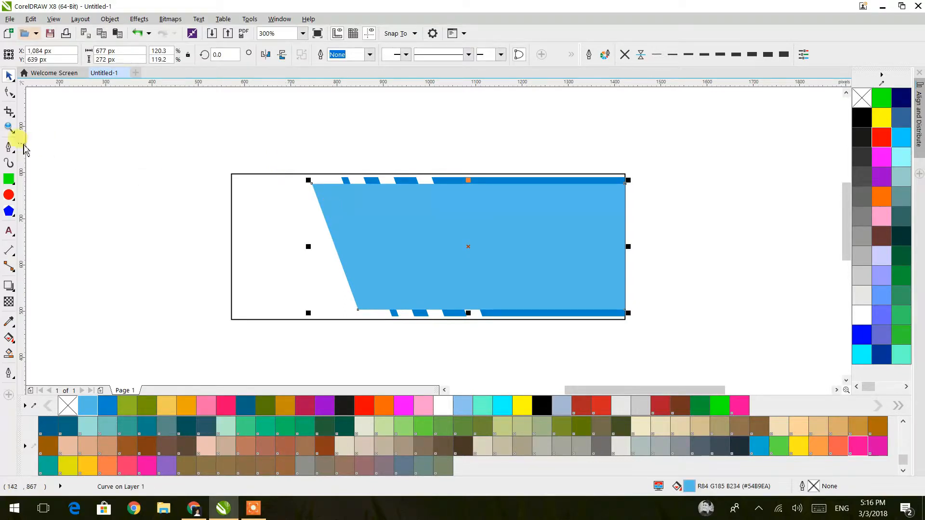
{"action": "left_click", "coordinate": [8, 98]}
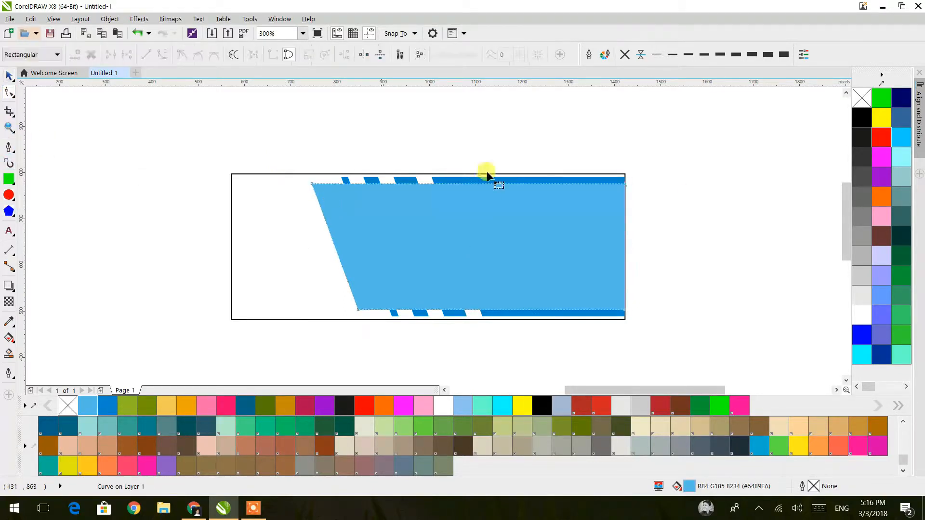
{"action": "left_click_drag", "start_coordinate": [615, 271], "coordinate": [585, 347]}
{"action": "key", "text": "Left"}
{"action": "key", "text": "Left"}
{"action": "key", "text": "ctrl+z"}
{"action": "key", "text": "ctrl+z"}
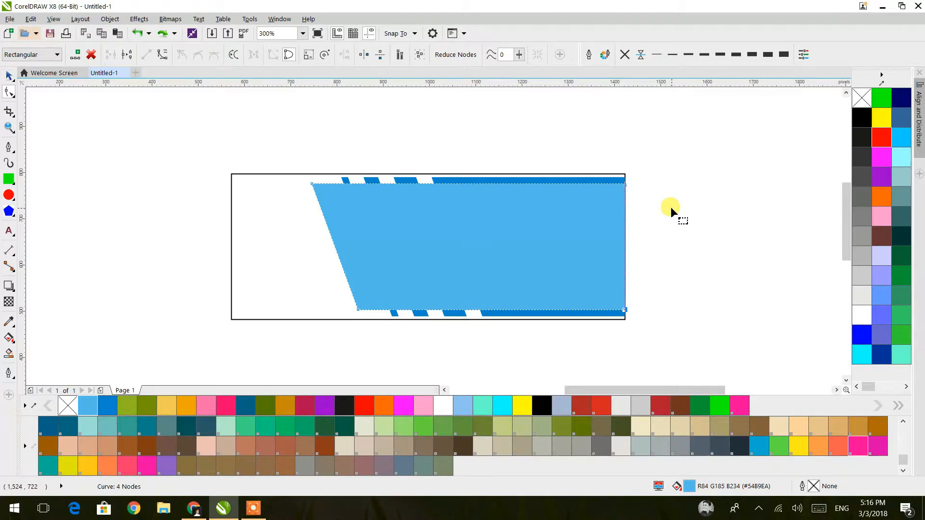
{"action": "key", "text": "ctrl+z"}
Try editing the nodes at the slanted shape's upper-right corner by adding points along its edges.
{"action": "left_click_drag", "start_coordinate": [647, 143], "coordinate": [571, 334]}
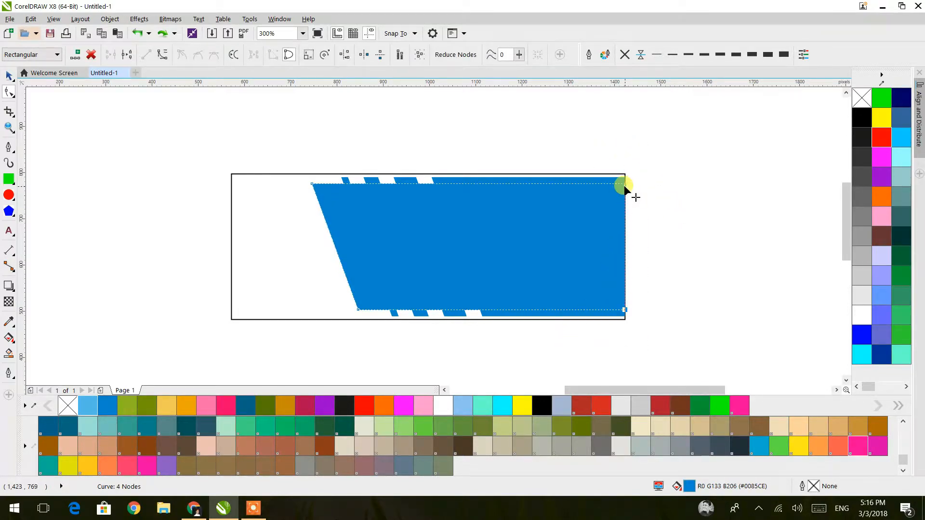
{"action": "scroll", "coordinate": [625, 188], "scroll_direction": "up", "scroll_amount": 3}
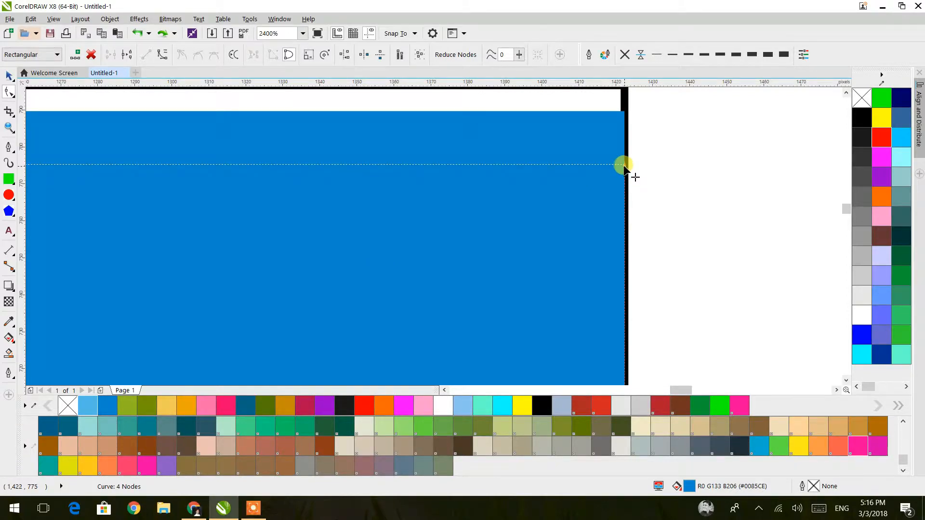
{"action": "double_click", "coordinate": [621, 165]}
{"action": "double_click", "coordinate": [621, 165]}
{"action": "double_click", "coordinate": [621, 165]}
{"action": "double_click", "coordinate": [622, 165]}
{"action": "scroll", "coordinate": [624, 165], "scroll_direction": "up", "scroll_amount": 4}
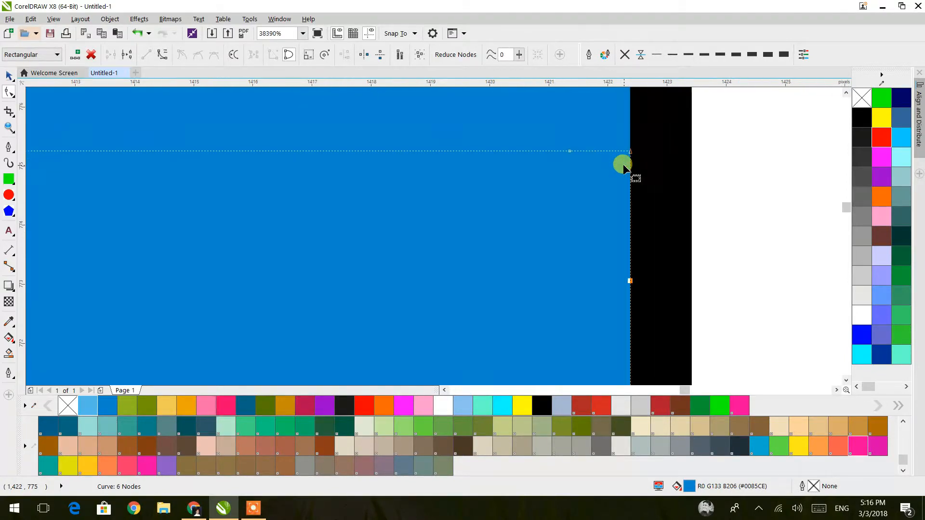
{"action": "left_click", "coordinate": [625, 153]}
{"action": "left_click", "coordinate": [625, 152]}
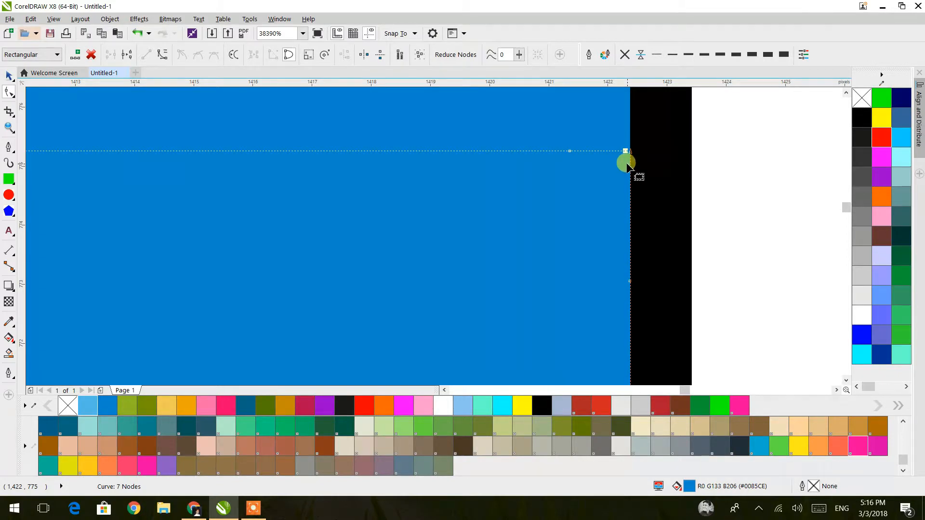
Delete the extra nodes near the slanted shape's upper-right corner, leaving four nodes on the curve.
{"action": "key", "text": "Delete"}
{"action": "left_click", "coordinate": [574, 151]}
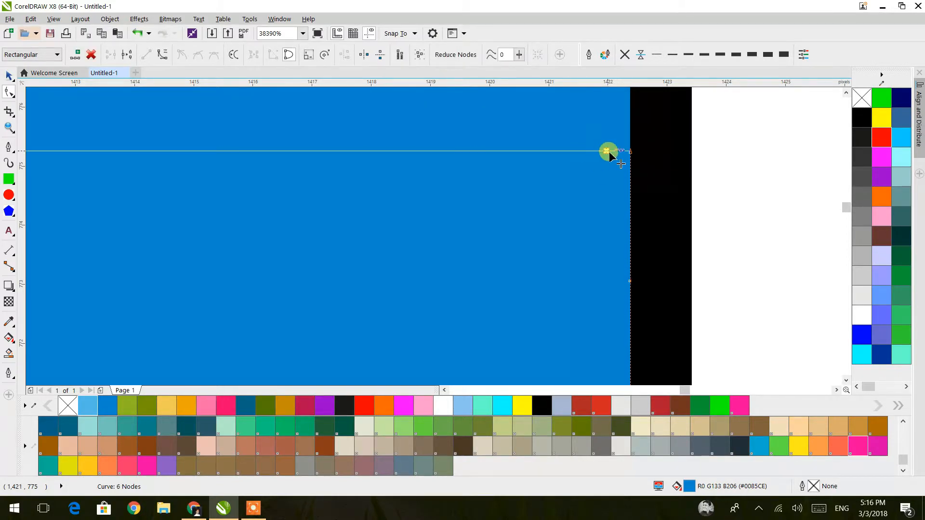
{"action": "left_click_drag", "start_coordinate": [626, 152], "coordinate": [631, 151]}
{"action": "key", "text": "Delete"}
{"action": "double_click", "coordinate": [630, 156]}
{"action": "scroll", "coordinate": [632, 166], "scroll_direction": "down", "scroll_amount": 6}
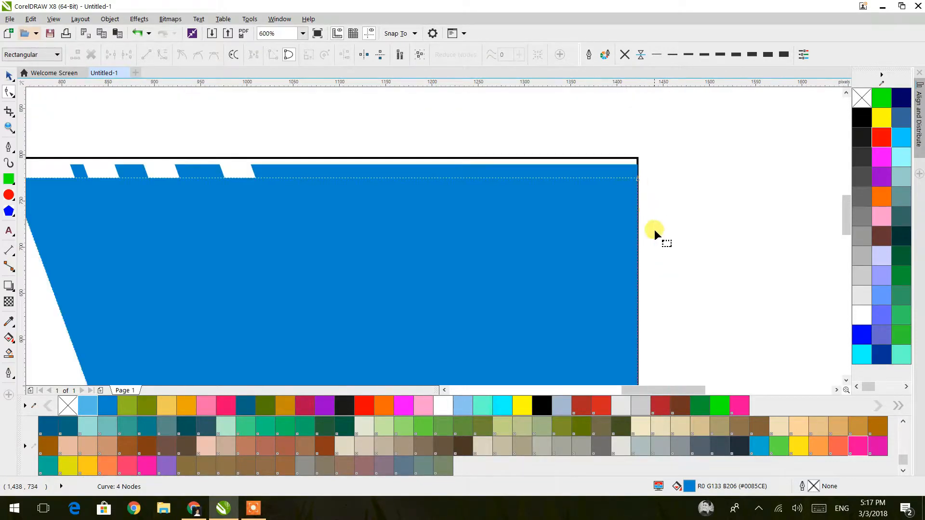
Move the two right-edge nodes of the slanted shape about 60 px left, inside the rectangle's right edge.
{"action": "scroll", "coordinate": [654, 229], "scroll_direction": "down", "scroll_amount": 2}
{"action": "left_click_drag", "start_coordinate": [617, 255], "coordinate": [525, 252]}
{"action": "left_click_drag", "start_coordinate": [586, 301], "coordinate": [533, 175]}
{"action": "key", "text": "Left"}
{"action": "key", "text": "Left"}
{"action": "key", "text": "Left"}
{"action": "key", "text": "Left"}
{"action": "key", "text": "Left"}
{"action": "key", "text": "Left"}
{"action": "key", "text": "Left"}
{"action": "key", "text": "Left"}
{"action": "key", "text": "Left"}
{"action": "key", "text": "Left"}
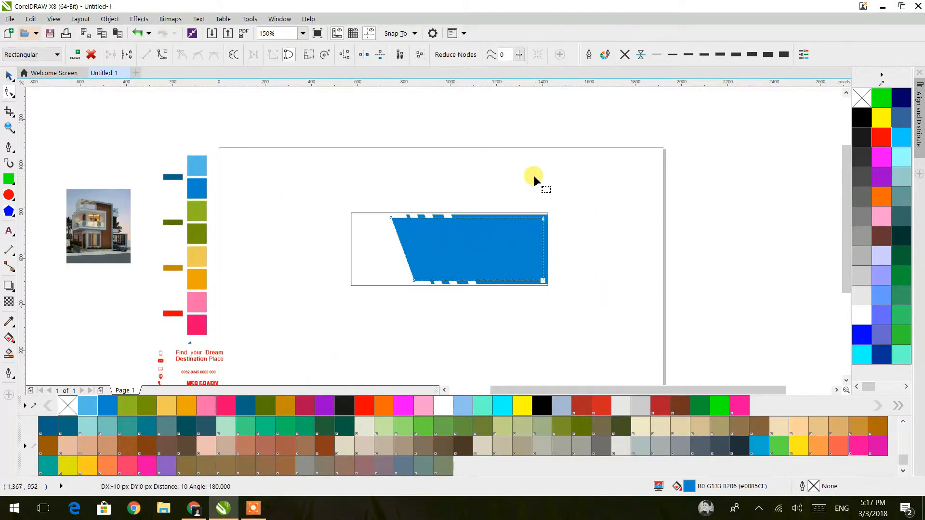
{"action": "key", "text": "Left"}
{"action": "key", "text": "Left"}
Move the right-edge nodes of the large striped panel left to match the slanted shape, making the panel about 358 px wide.
{"action": "left_click", "coordinate": [545, 228]}
{"action": "left_click_drag", "start_coordinate": [570, 193], "coordinate": [527, 309]}
{"action": "key", "text": "Left"}
{"action": "key", "text": "Left"}
{"action": "key", "text": "Left"}
{"action": "key", "text": "Left"}
{"action": "key", "text": "Left"}
{"action": "key", "text": "Left"}
{"action": "key", "text": "Left"}
{"action": "key", "text": "Left"}
{"action": "key", "text": "Left"}
{"action": "key", "text": "Left"}
{"action": "key", "text": "Left"}
{"action": "key", "text": "Left"}
{"action": "key", "text": "Left"}
{"action": "key", "text": "Left"}
{"action": "key", "text": "Left"}
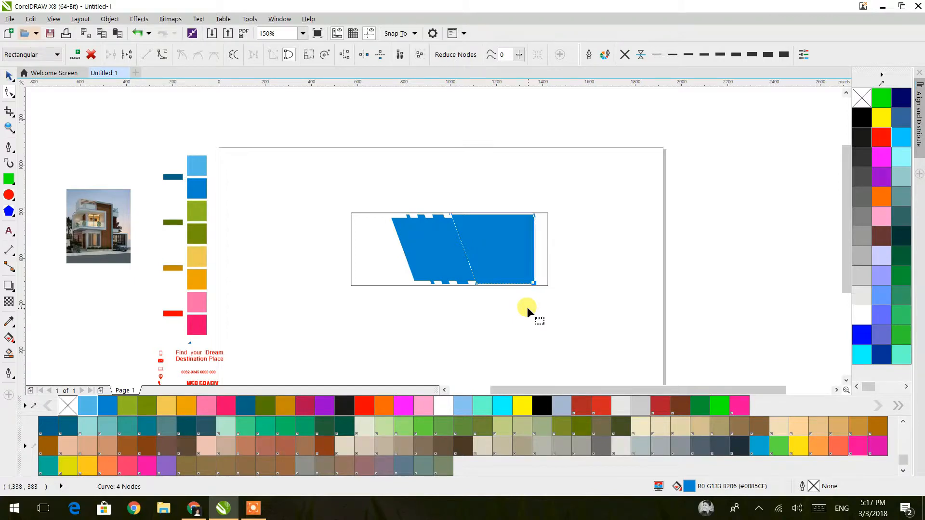
Move all five blue shapes together about 60 px right so they meet the rectangle's right edge.
{"action": "left_click", "coordinate": [8, 76]}
{"action": "left_click", "coordinate": [413, 186]}
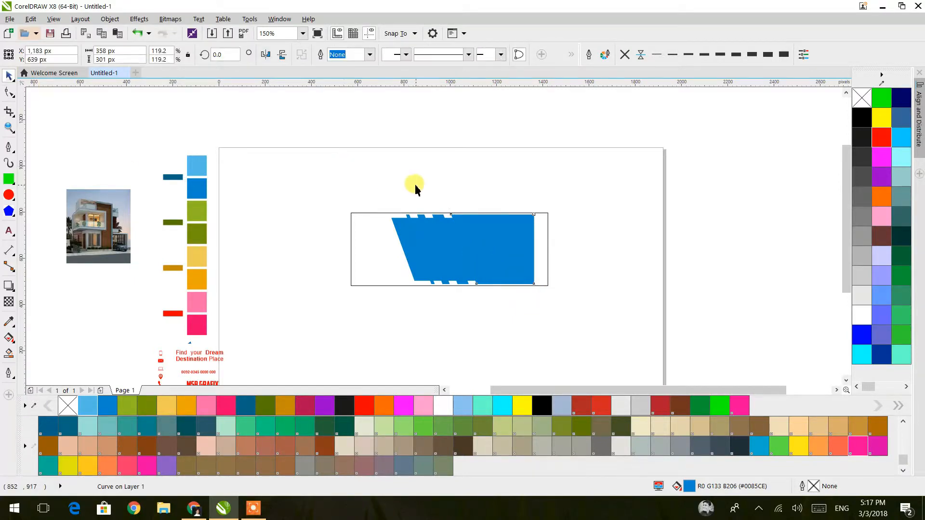
{"action": "left_click_drag", "start_coordinate": [368, 183], "coordinate": [569, 329]}
{"action": "key", "text": "Right"}
{"action": "key", "text": "Right"}
{"action": "key", "text": "Right"}
{"action": "key", "text": "Right"}
{"action": "key", "text": "Right"}
{"action": "key", "text": "Right"}
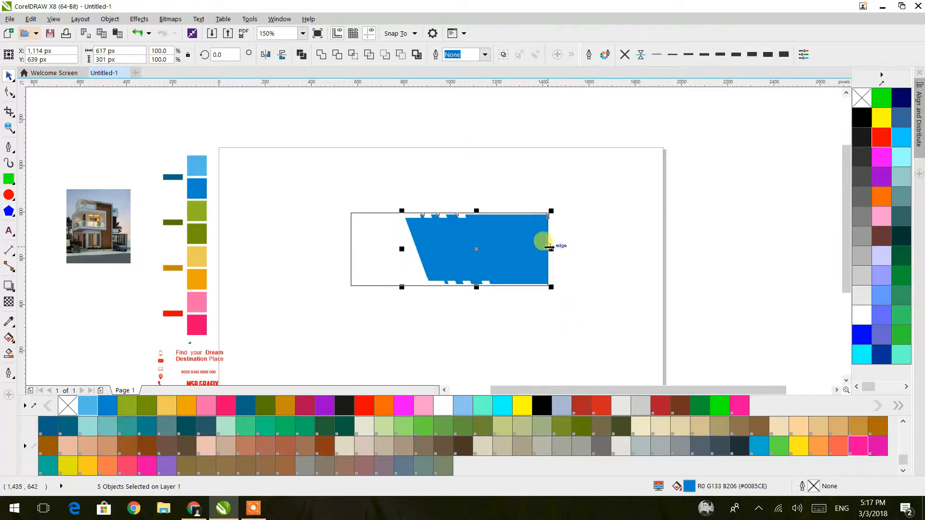
{"action": "scroll", "coordinate": [550, 246], "scroll_direction": "up", "scroll_amount": 10}
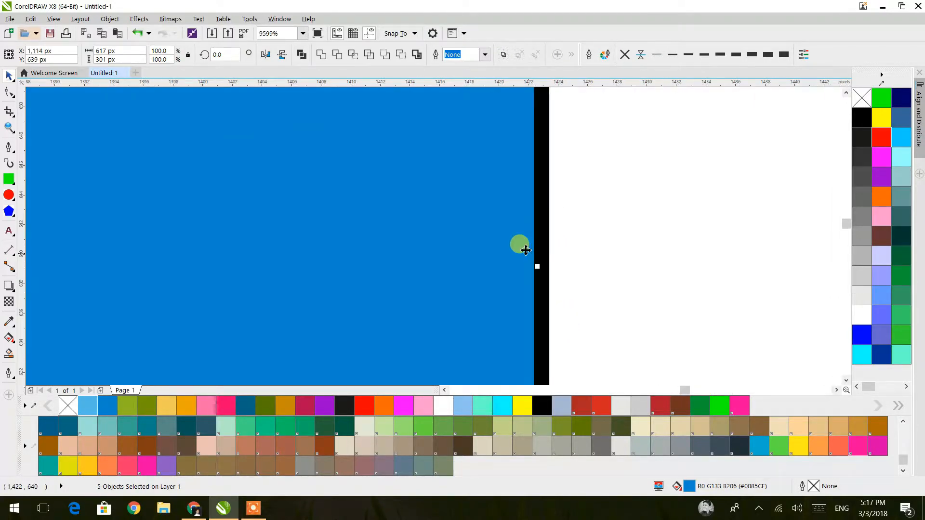
Fill the large slanted panel with light blue, leaving the striped shapes behind it dark blue.
{"action": "scroll", "coordinate": [525, 250], "scroll_direction": "up", "scroll_amount": 2}
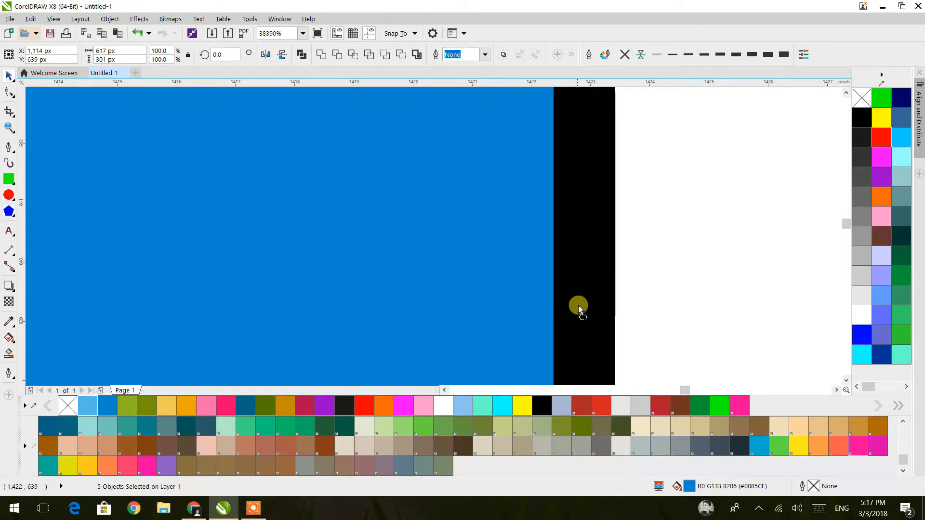
{"action": "scroll", "coordinate": [578, 308], "scroll_direction": "down", "scroll_amount": 8}
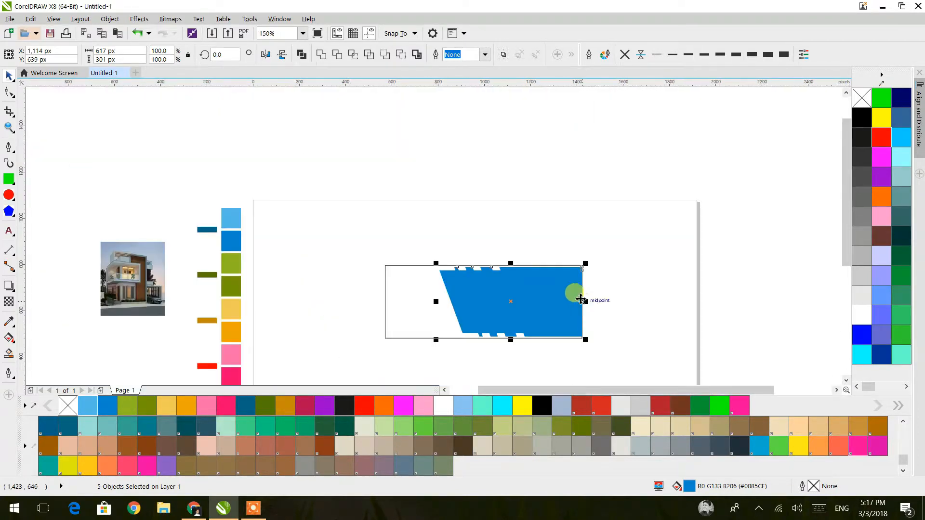
{"action": "left_click_drag", "start_coordinate": [560, 303], "coordinate": [548, 243]}
{"action": "left_click", "coordinate": [571, 328]}
{"action": "left_click_drag", "start_coordinate": [660, 352], "coordinate": [93, 116]}
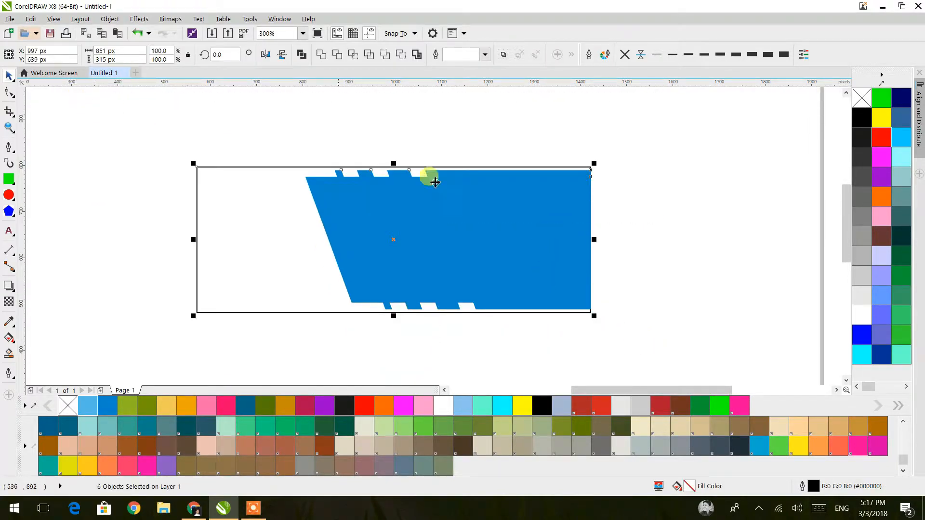
{"action": "left_click", "coordinate": [678, 223]}
{"action": "left_click", "coordinate": [542, 233]}
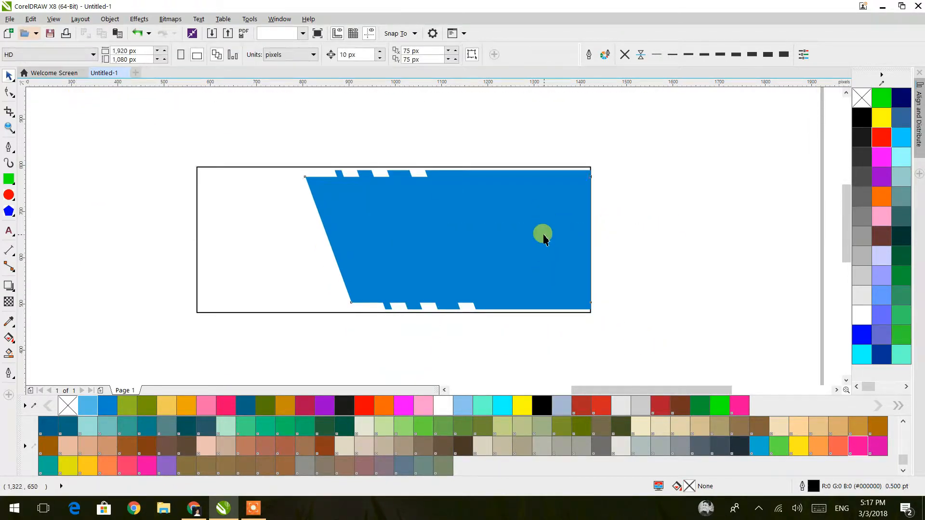
{"action": "left_click", "coordinate": [85, 409]}
{"action": "left_click", "coordinate": [454, 358]}
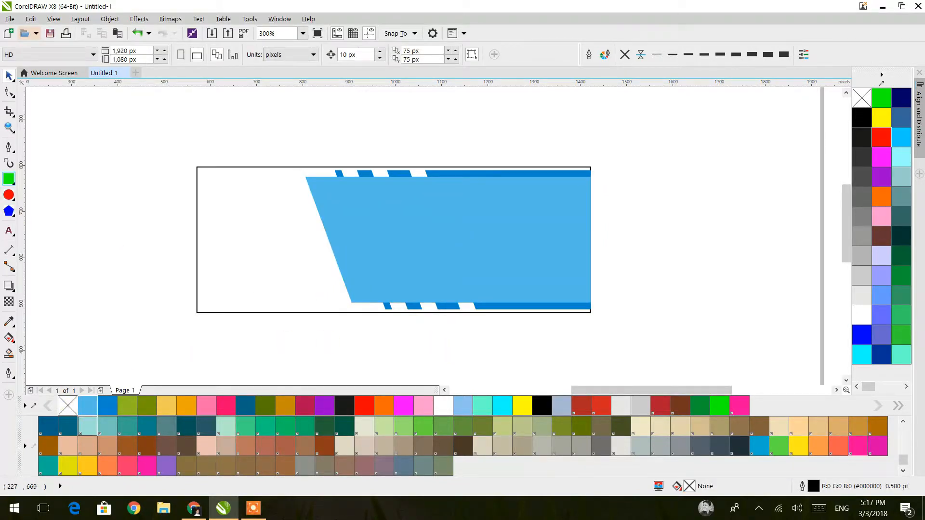
Draw a rectangle about 150 px wide and 204 px high across the panel's slanted left edge, vertically centred on the panel.
{"action": "left_click", "coordinate": [8, 179]}
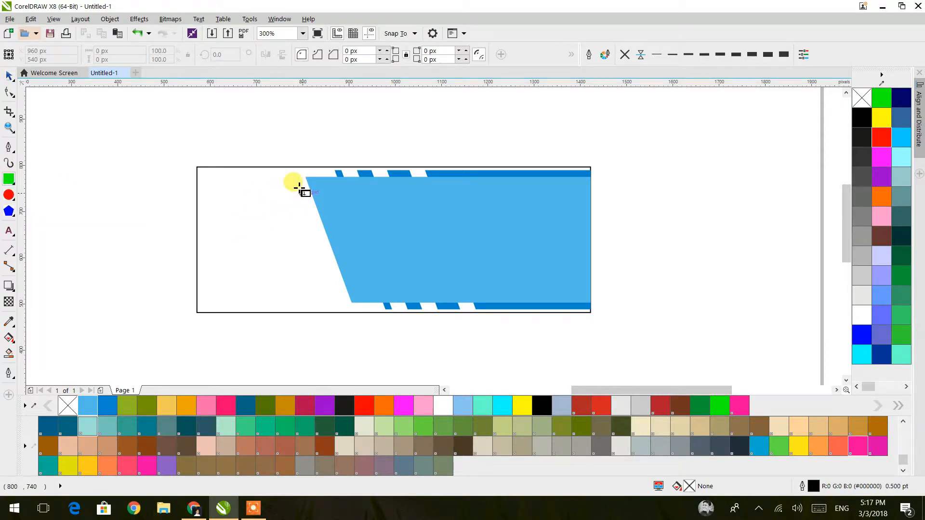
{"action": "left_click_drag", "start_coordinate": [296, 188], "coordinate": [368, 294]}
{"action": "left_click", "coordinate": [9, 75]}
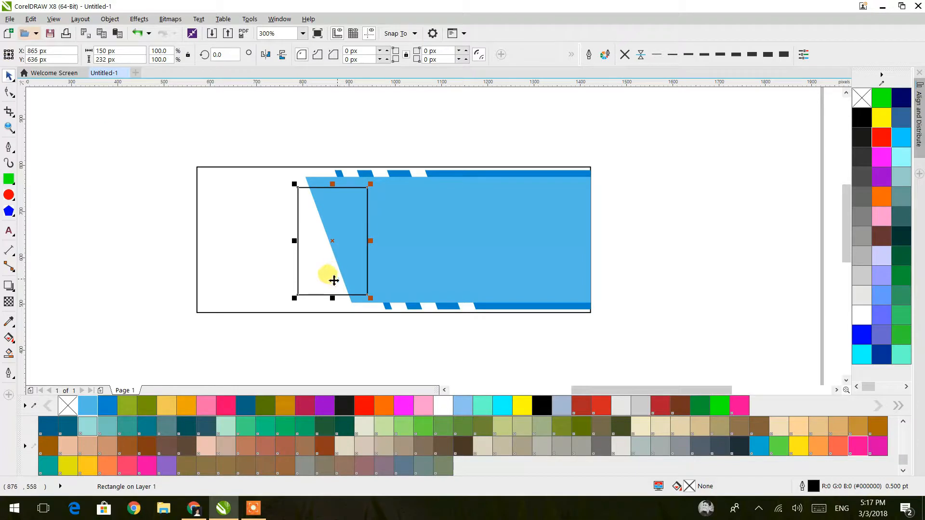
{"action": "left_click_drag", "start_coordinate": [331, 295], "coordinate": [347, 288]}
{"action": "left_click", "coordinate": [422, 253], "text": "shift"}
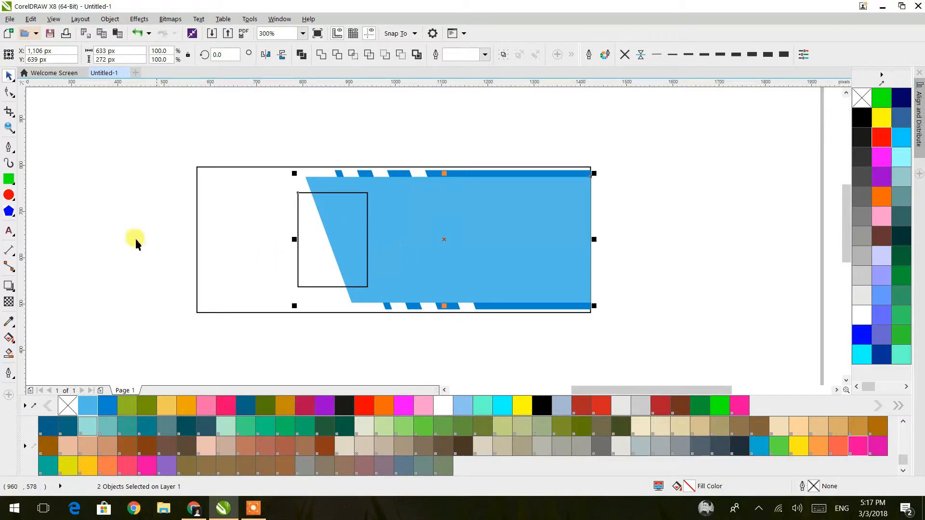
Draw a rectangle about 259 by 251 px, rotate it 20°, and place it over the small rectangle's left side.
{"action": "left_click", "coordinate": [9, 179]}
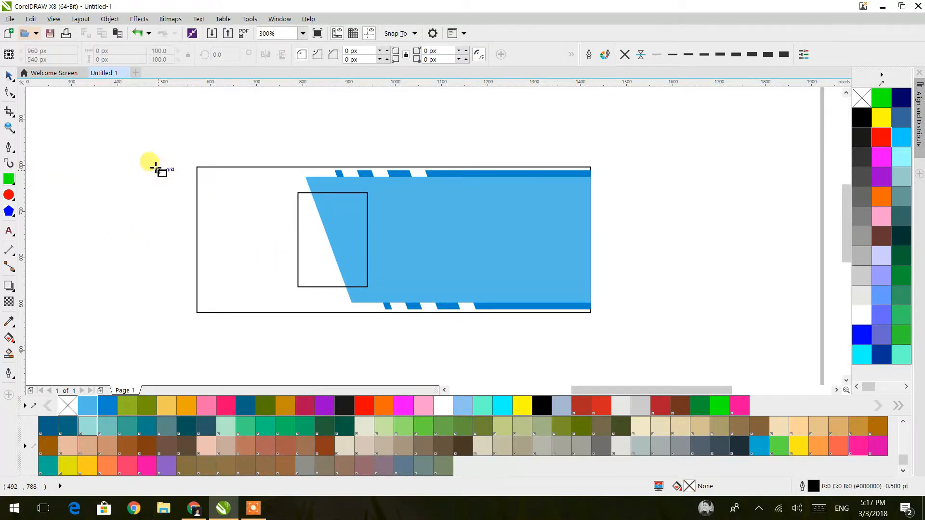
{"action": "left_click_drag", "start_coordinate": [141, 163], "coordinate": [262, 279]}
{"action": "left_click", "coordinate": [9, 76]}
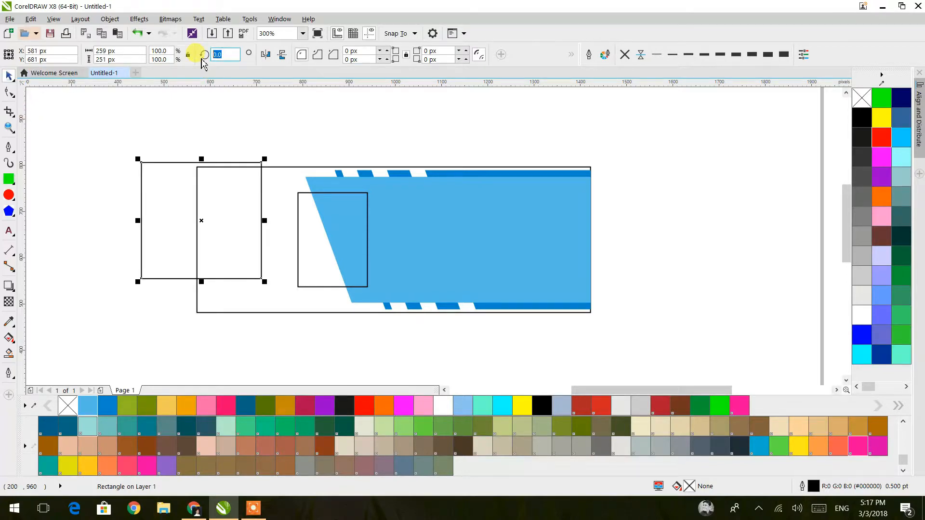
{"action": "type", "text": "20"}
{"action": "key", "text": "Return"}
{"action": "left_click_drag", "start_coordinate": [213, 176], "coordinate": [282, 227]}
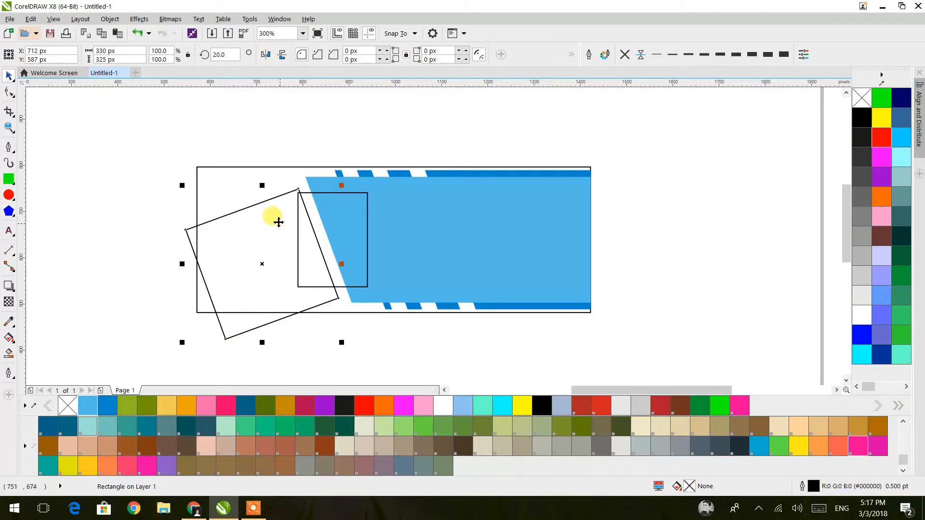
Place a copy of the rotated rectangle over the small rectangle's right side and trim both sides into parallel slants.
{"action": "left_click_drag", "start_coordinate": [236, 270], "coordinate": [367, 232]}
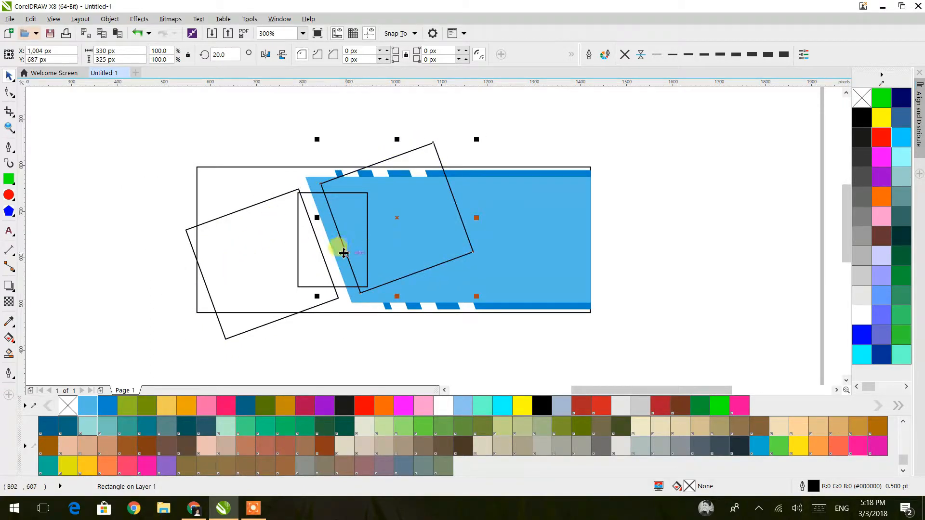
{"action": "left_click", "coordinate": [338, 192], "text": "shift"}
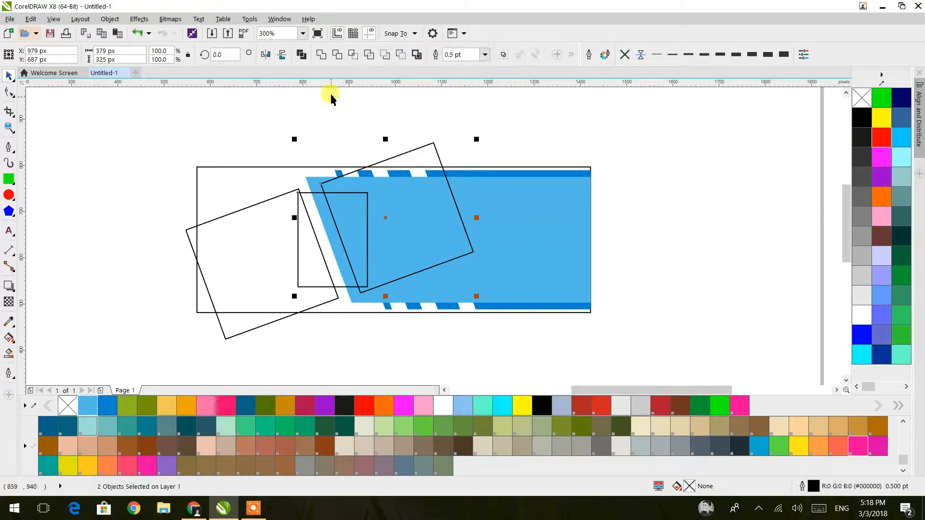
{"action": "left_click", "coordinate": [332, 56]}
{"action": "left_click", "coordinate": [291, 193]}
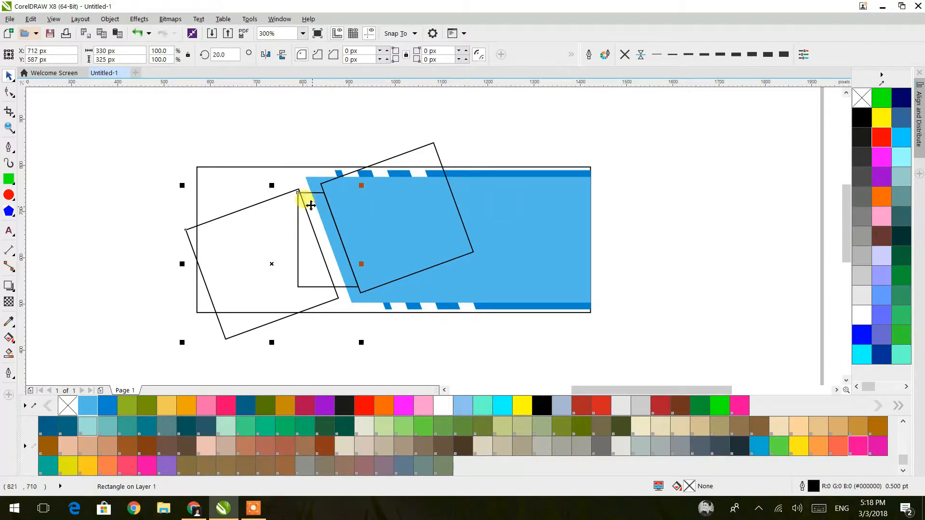
{"action": "left_click", "coordinate": [310, 202], "text": "shift"}
{"action": "left_click", "coordinate": [337, 56]}
{"action": "left_click", "coordinate": [351, 129]}
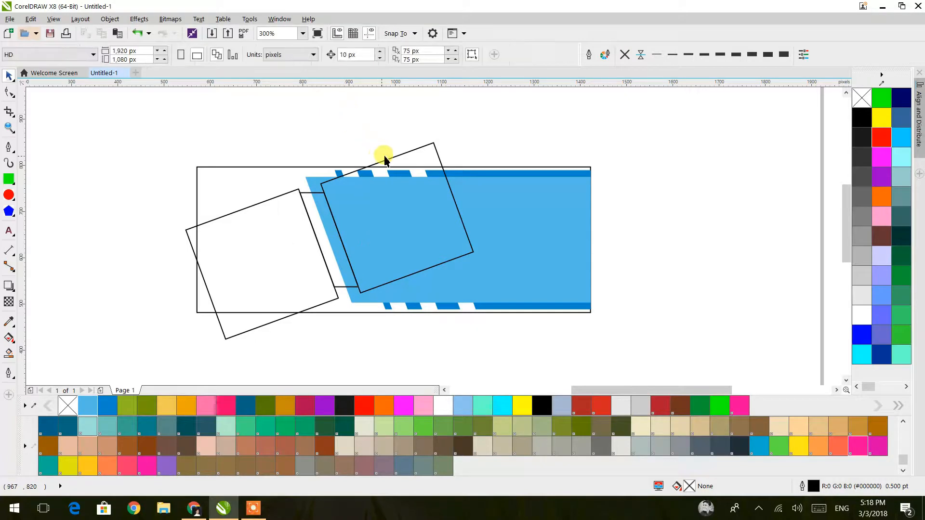
Delete the two rotated rectangles used for trimming.
{"action": "left_click", "coordinate": [400, 155]}
{"action": "key", "text": "Delete"}
{"action": "left_click", "coordinate": [218, 243]}
{"action": "key", "text": "Delete"}
Remove the outline of the slanted parallelogram and fill it with yellow #F0CA59.
{"action": "left_click", "coordinate": [313, 232]}
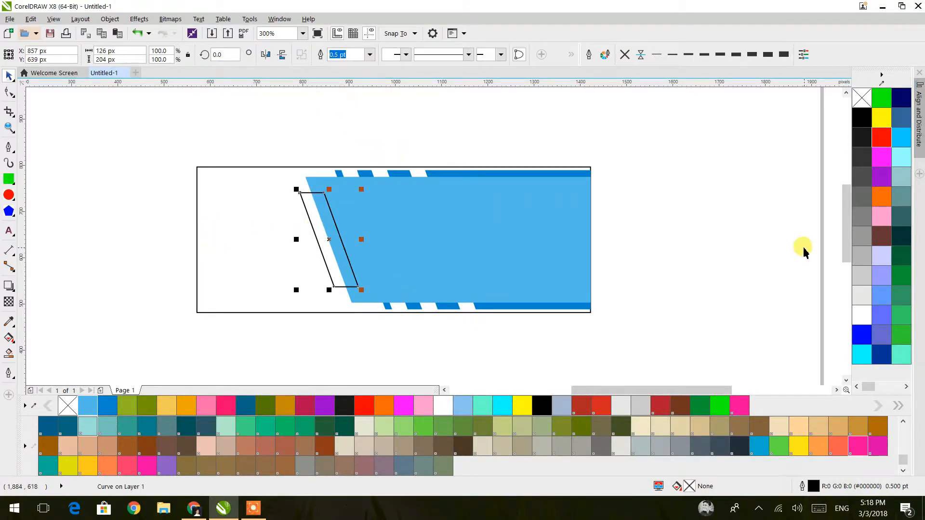
{"action": "left_click", "coordinate": [855, 318]}
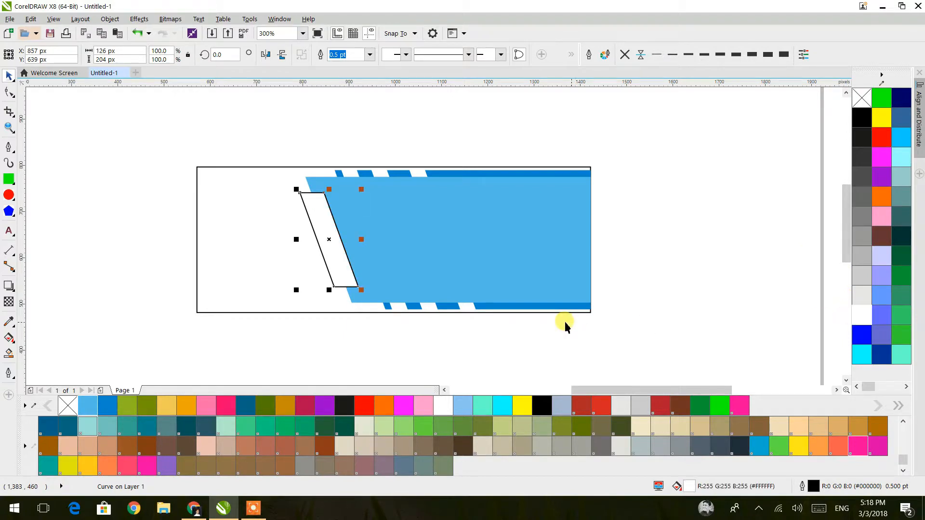
{"action": "left_click", "coordinate": [625, 56]}
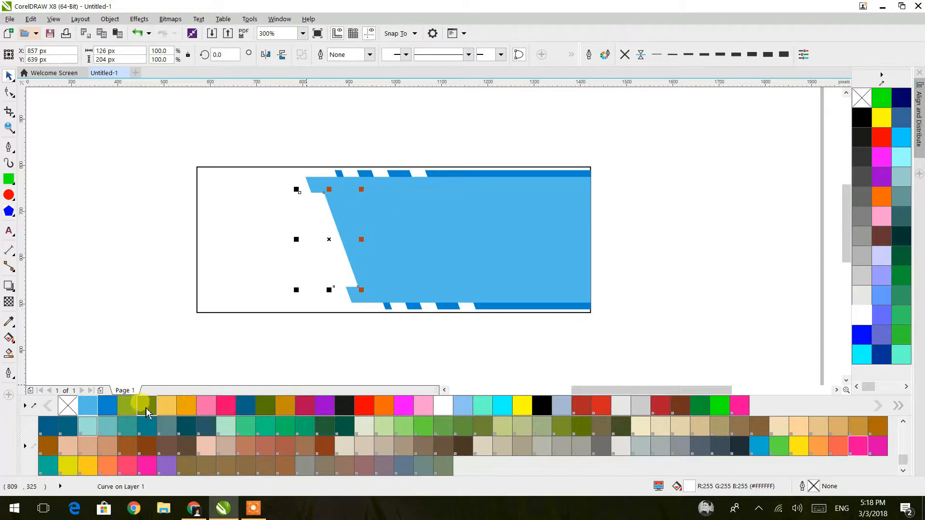
{"action": "left_click", "coordinate": [166, 405]}
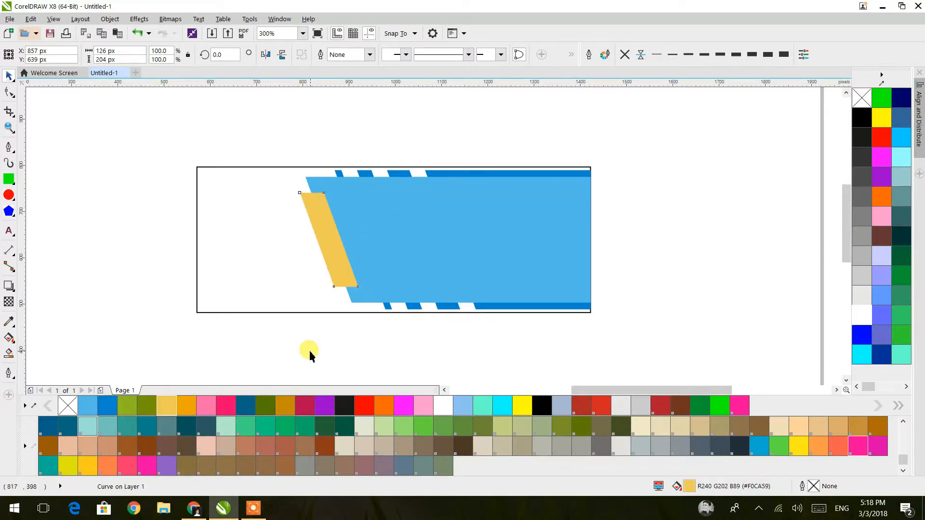
{"action": "left_click", "coordinate": [340, 254]}
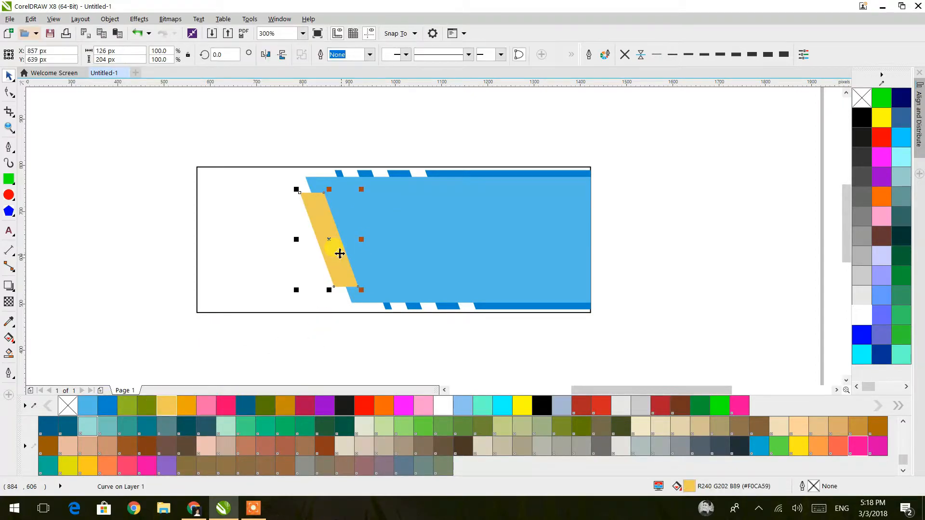
{"action": "left_click", "coordinate": [325, 330]}
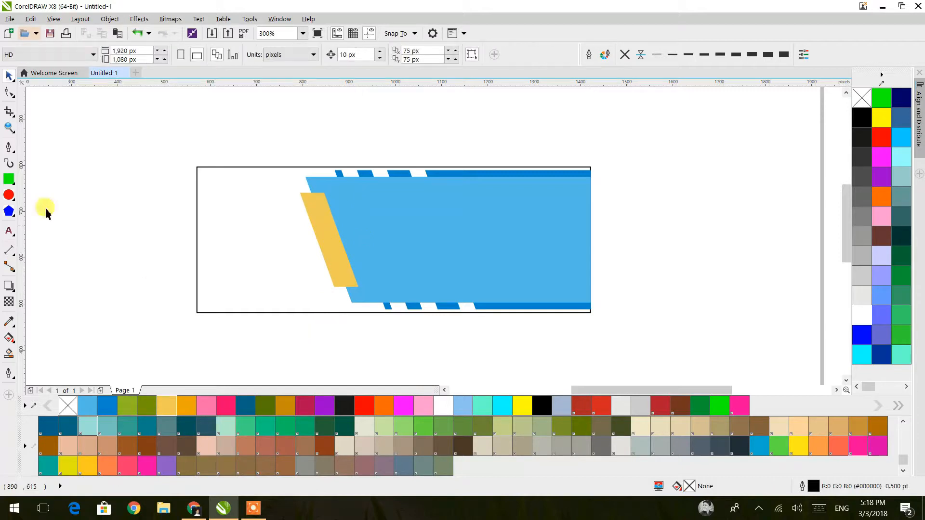
Draw a rectangle about 265 px wide and 41 px high starting from the yellow parallelogram's lower-left corner.
{"action": "left_click", "coordinate": [8, 179]}
{"action": "scroll", "coordinate": [353, 283], "scroll_direction": "up", "scroll_amount": 4}
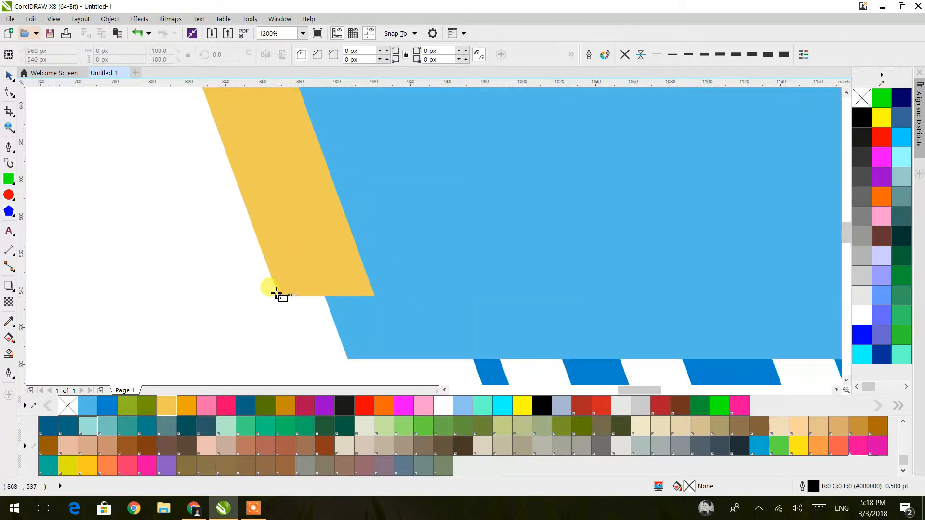
{"action": "left_click_drag", "start_coordinate": [277, 296], "coordinate": [769, 220]}
{"action": "left_click", "coordinate": [9, 92]}
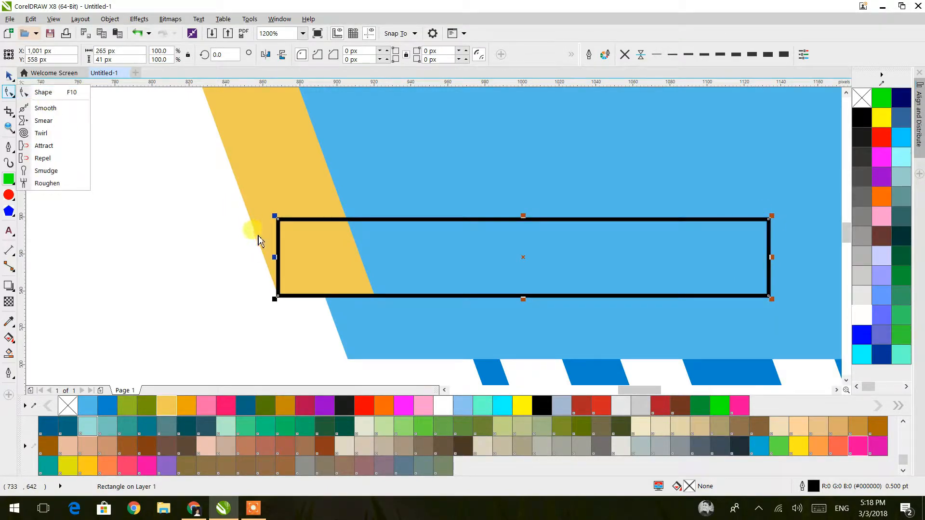
{"action": "left_click", "coordinate": [43, 92]}
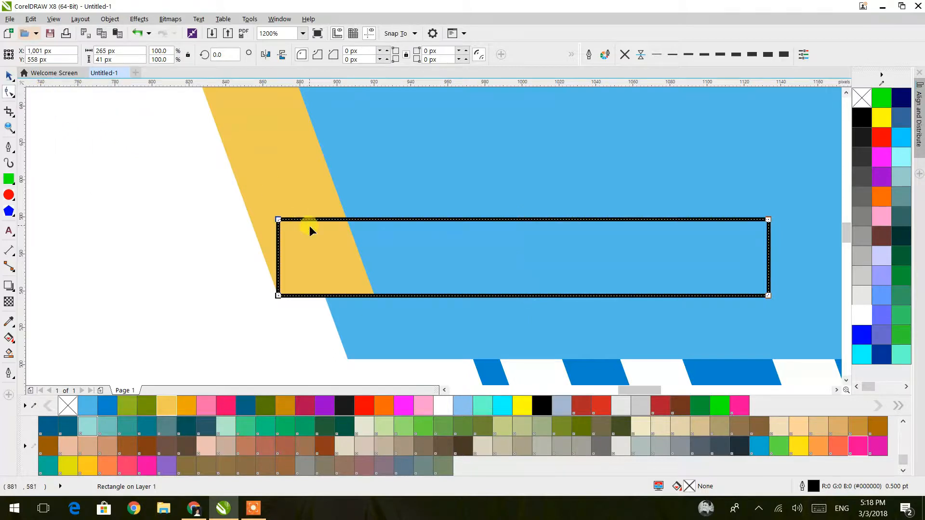
Move the narrow rectangle 30 px right and shorten it from its right end to about 235 px wide.
{"action": "left_click", "coordinate": [9, 75]}
{"action": "left_click", "coordinate": [321, 257]}
{"action": "key", "text": "Right"}
{"action": "key", "text": "Right"}
{"action": "key", "text": "Right"}
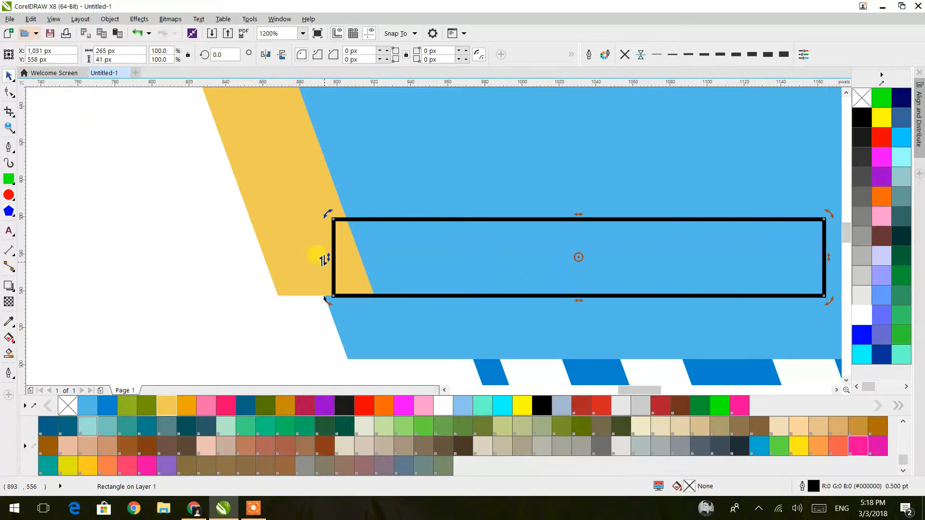
{"action": "scroll", "coordinate": [341, 258], "scroll_direction": "down", "scroll_amount": 1}
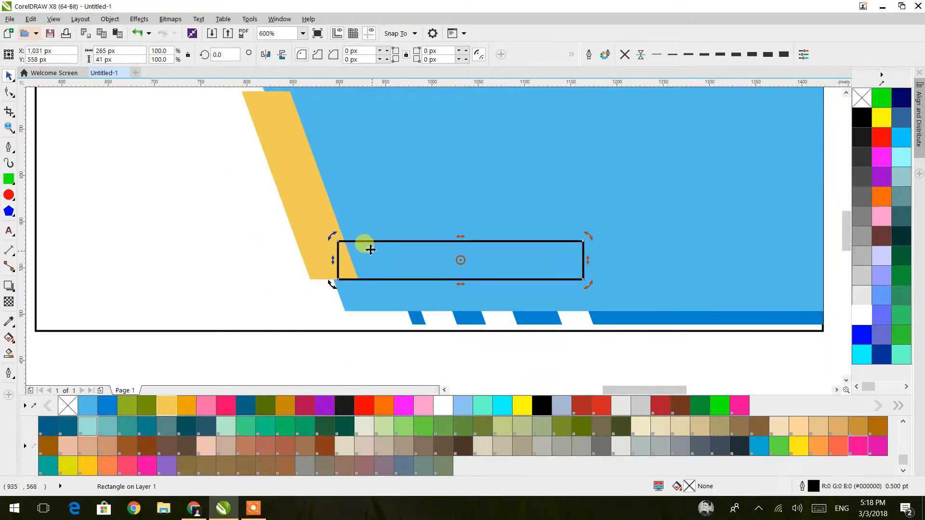
{"action": "left_click", "coordinate": [523, 261]}
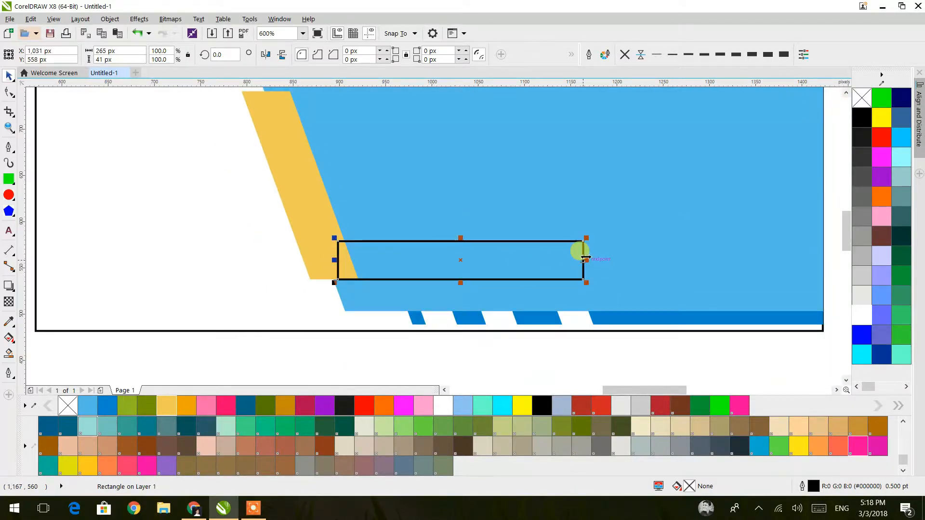
{"action": "left_click_drag", "start_coordinate": [569, 260], "coordinate": [558, 260]}
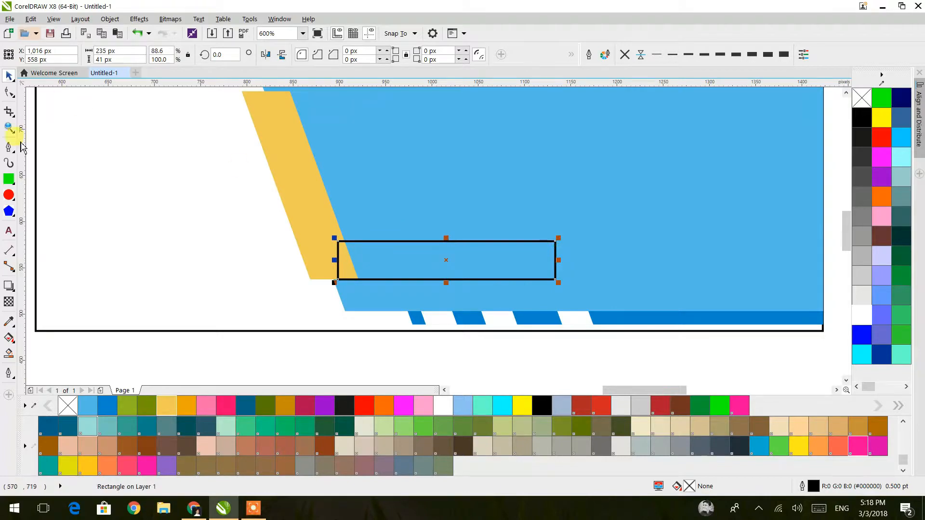
Draw a rectangle about 103 by 100 px, rotate it 20°, and place it over the narrow bar's right end.
{"action": "mouse_move", "coordinate": [807, 223]}
{"action": "left_mouse_down"}
{"action": "mouse_move", "coordinate": [847, 295]}
{"action": "mouse_move", "coordinate": [774, 299]}
{"action": "mouse_move", "coordinate": [773, 319]}
{"action": "left_mouse_up"}
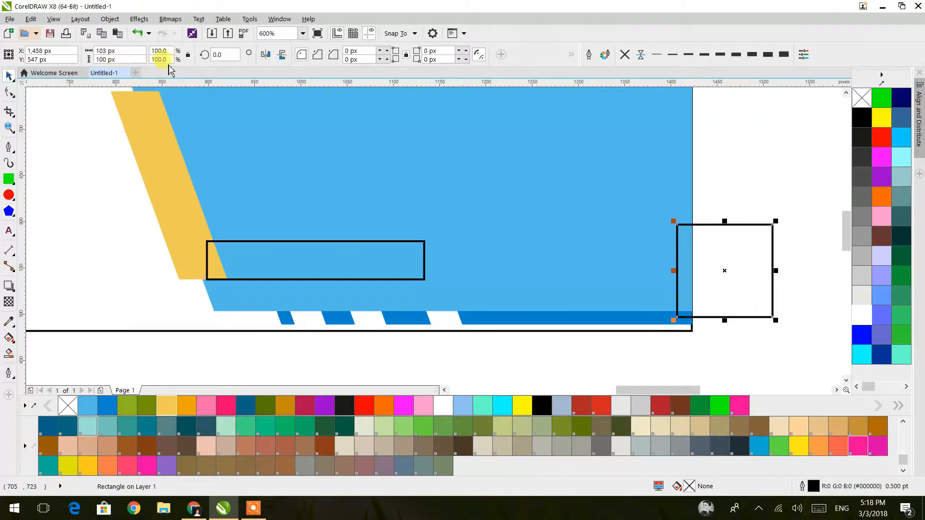
{"action": "type", "text": "20"}
{"action": "key", "text": "Return"}
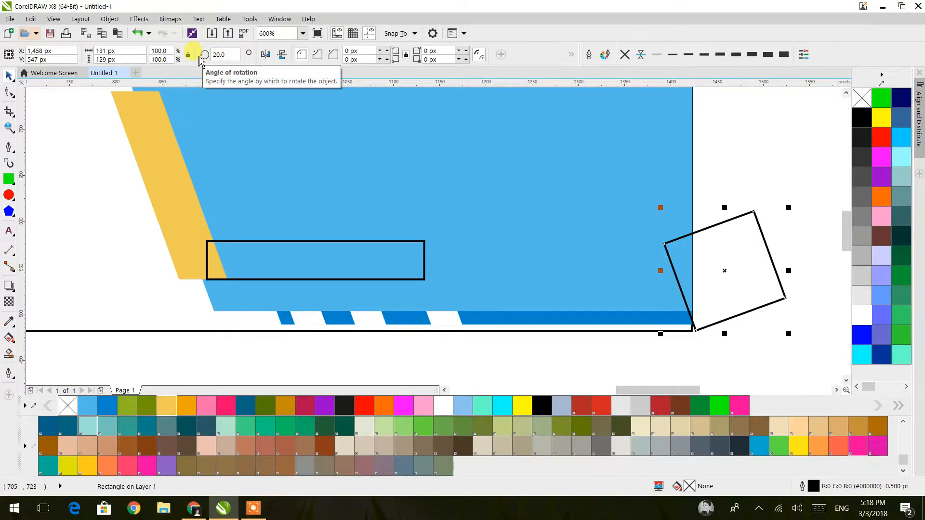
{"action": "left_click_drag", "start_coordinate": [764, 268], "coordinate": [476, 249]}
Trim the narrow bar's right end to a slant with the rotated rectangle, and delete the rotated rectangle.
{"action": "left_click", "coordinate": [377, 241], "text": "shift"}
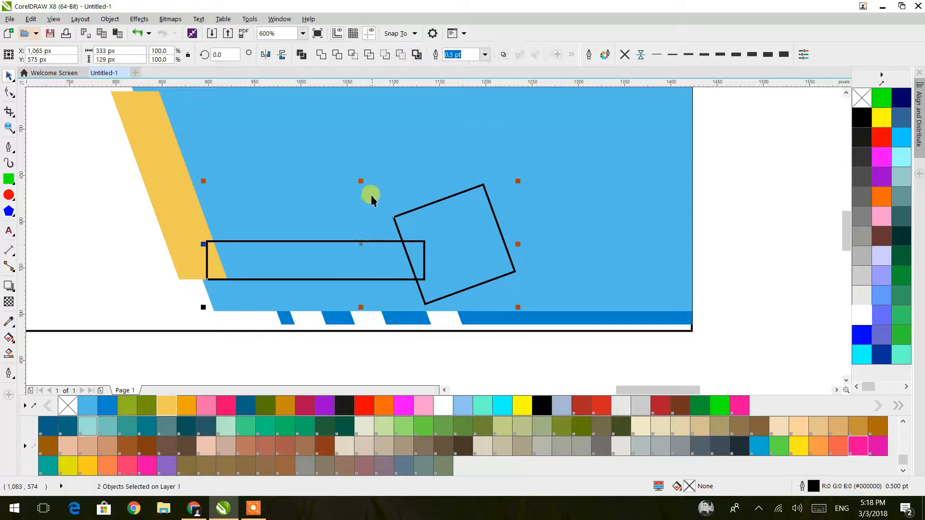
{"action": "left_click", "coordinate": [338, 56]}
{"action": "left_click", "coordinate": [516, 241]}
{"action": "key", "text": "Delete"}
{"action": "scroll", "coordinate": [206, 247], "scroll_direction": "up", "scroll_amount": 5}
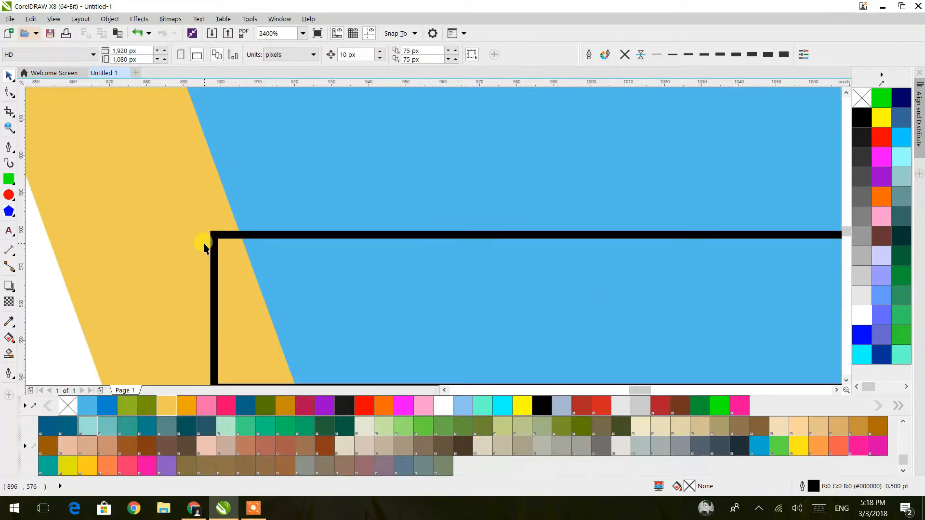
{"action": "scroll", "coordinate": [223, 256], "scroll_direction": "down", "scroll_amount": 3}
{"action": "scroll", "coordinate": [223, 285], "scroll_direction": "up", "scroll_amount": 2}
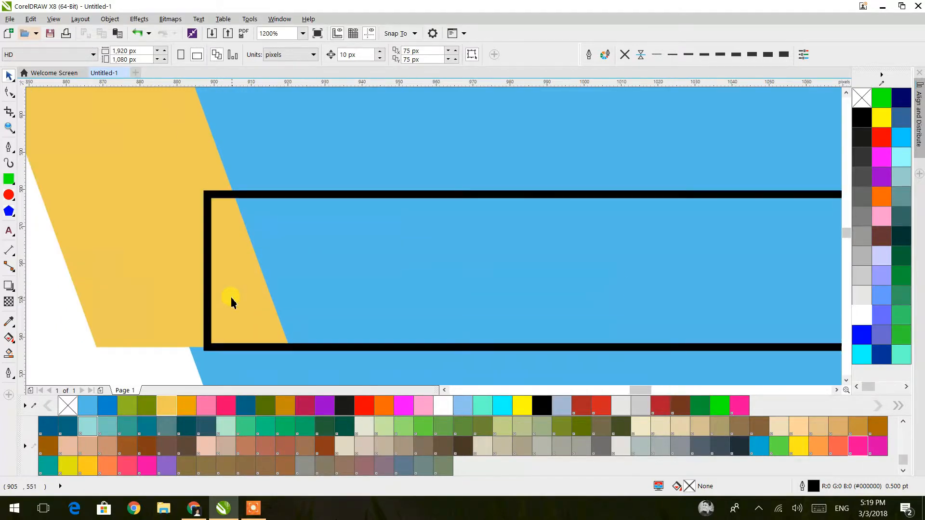
{"action": "scroll", "coordinate": [231, 302], "scroll_direction": "down", "scroll_amount": 1}
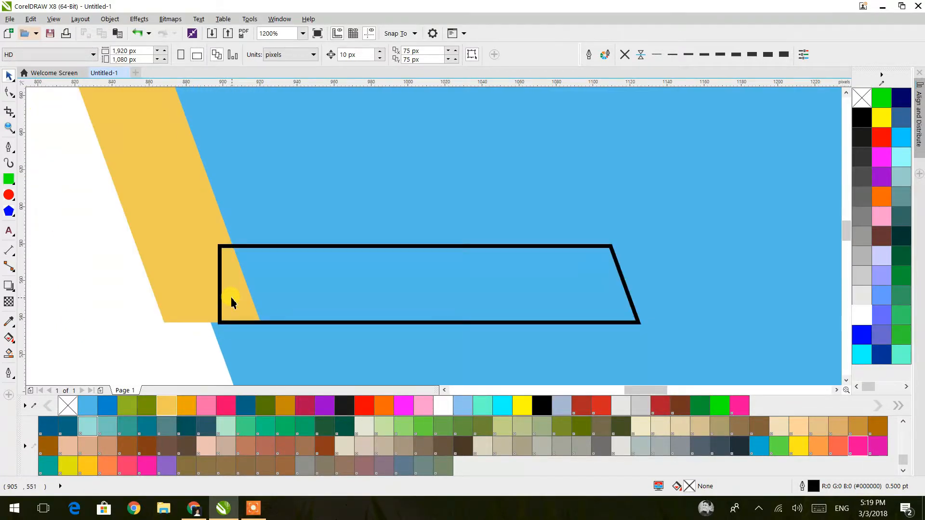
{"action": "left_click", "coordinate": [9, 181]}
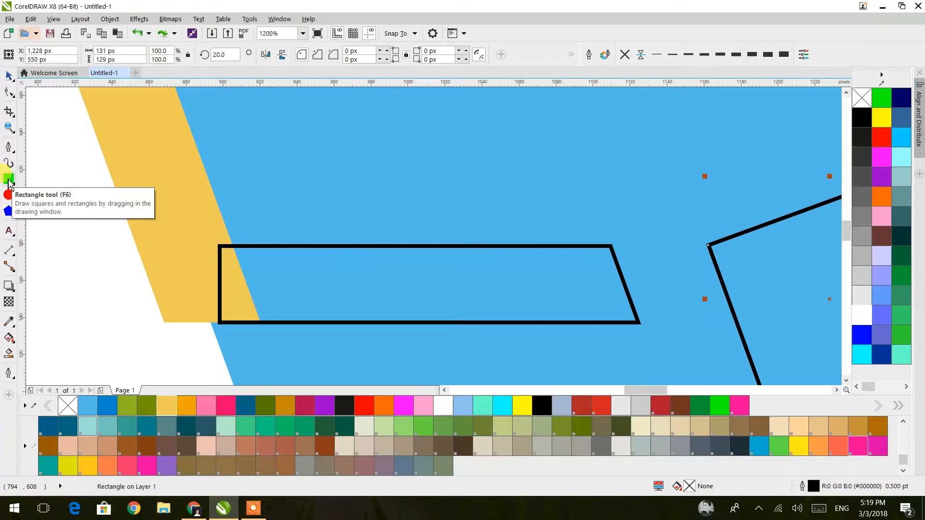
{"action": "left_click_drag", "start_coordinate": [766, 278], "coordinate": [685, 260]}
{"action": "left_click", "coordinate": [9, 75]}
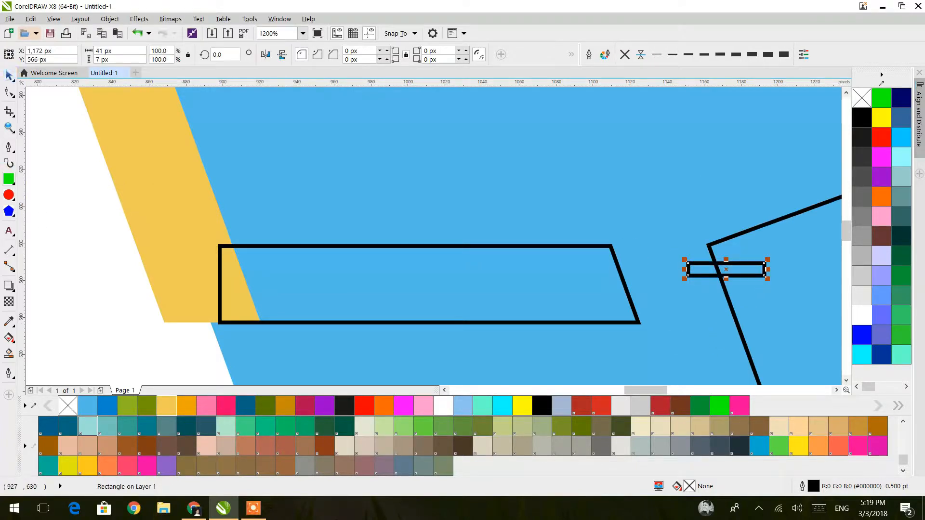
{"action": "key", "text": "Delete"}
Move the rotated rectangle over the narrow bar's left end so its slanted edge passes through the bar's upper-left corner.
{"action": "left_click_drag", "start_coordinate": [748, 262], "coordinate": [62, 273]}
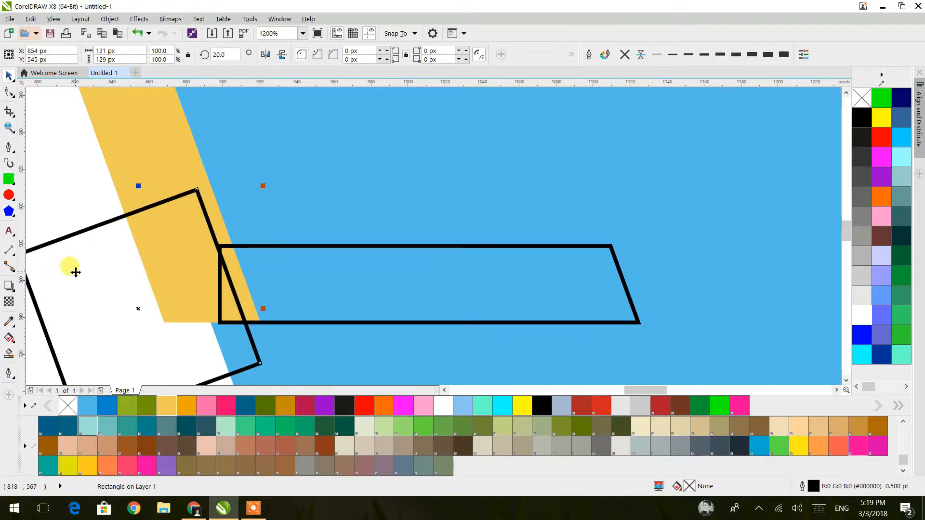
{"action": "scroll", "coordinate": [186, 272], "scroll_direction": "up", "scroll_amount": 2}
{"action": "left_click_drag", "start_coordinate": [234, 281], "coordinate": [237, 281]}
{"action": "scroll", "coordinate": [237, 277], "scroll_direction": "down", "scroll_amount": 1}
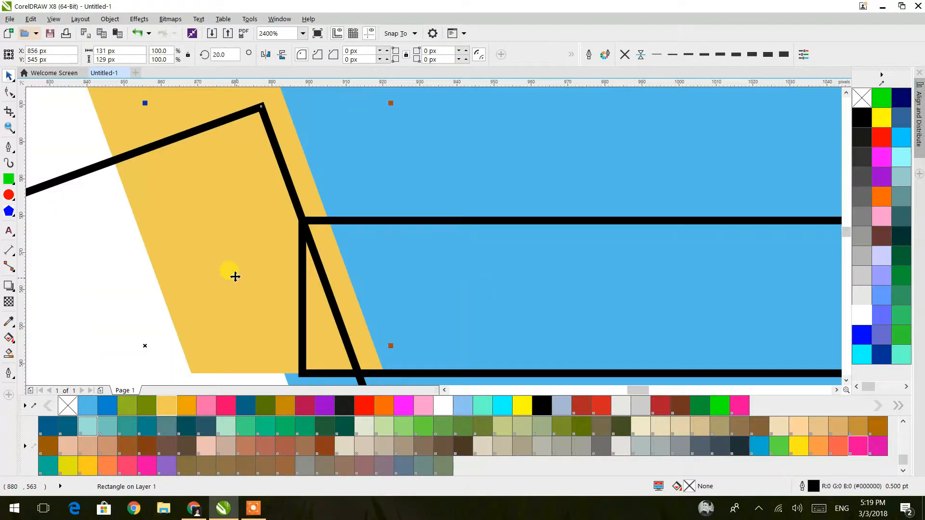
Trim the narrow bar's left end to a slant with the rotated rectangle, and delete the rotated rectangle.
{"action": "left_click", "coordinate": [337, 220], "text": "shift"}
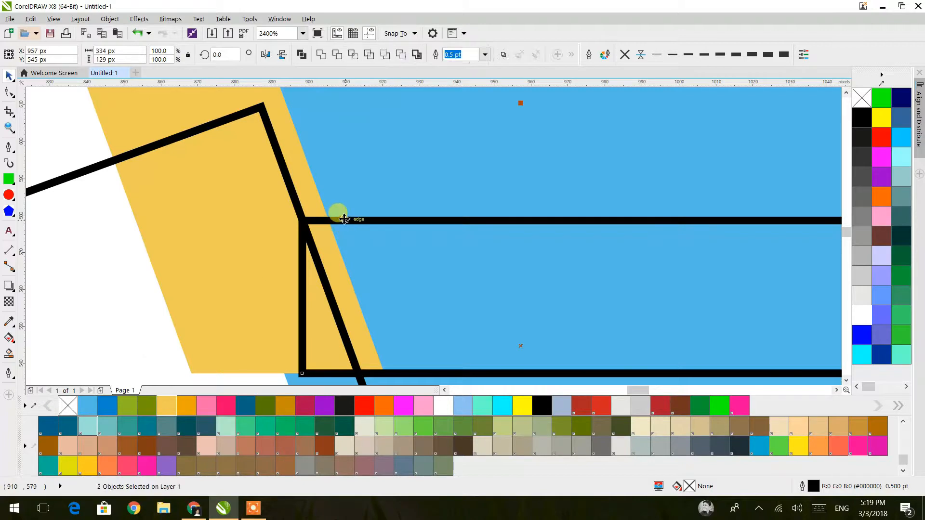
{"action": "left_click", "coordinate": [337, 54]}
{"action": "left_click", "coordinate": [274, 179]}
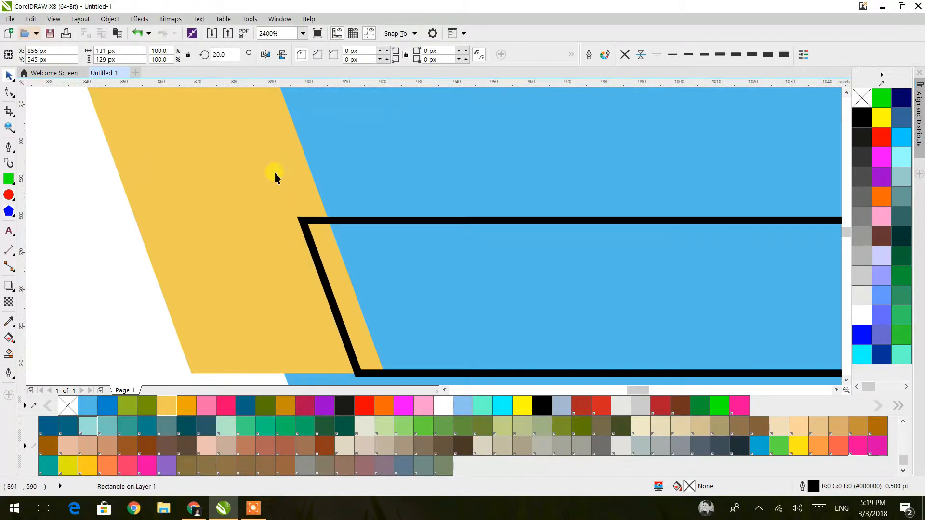
Fill the narrow slanted bar with bright yellow and remove its outline.
{"action": "scroll", "coordinate": [287, 171], "scroll_direction": "down", "scroll_amount": 2}
{"action": "left_click_drag", "start_coordinate": [294, 215], "coordinate": [312, 254]}
{"action": "scroll", "coordinate": [312, 254], "scroll_direction": "up", "scroll_amount": 1}
{"action": "scroll", "coordinate": [341, 258], "scroll_direction": "up", "scroll_amount": 2}
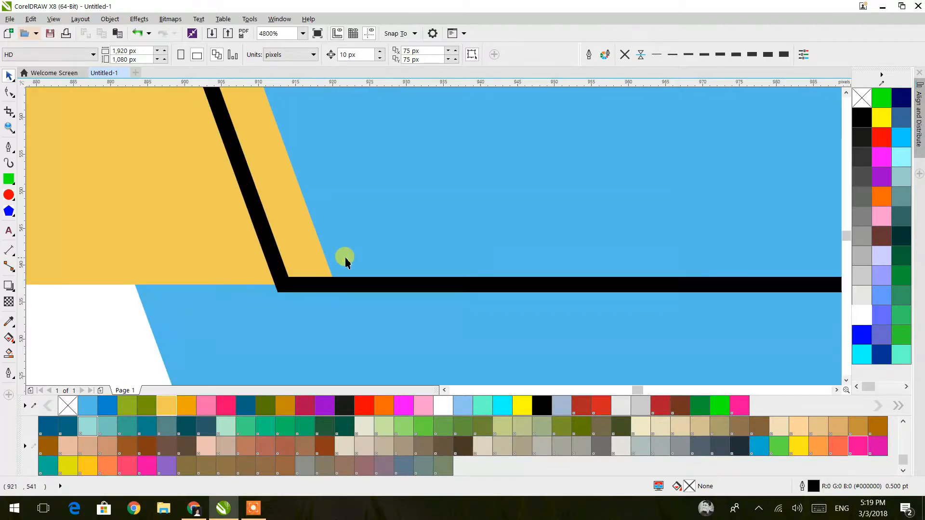
{"action": "left_click", "coordinate": [353, 244]}
{"action": "scroll", "coordinate": [352, 243], "scroll_direction": "down", "scroll_amount": 2}
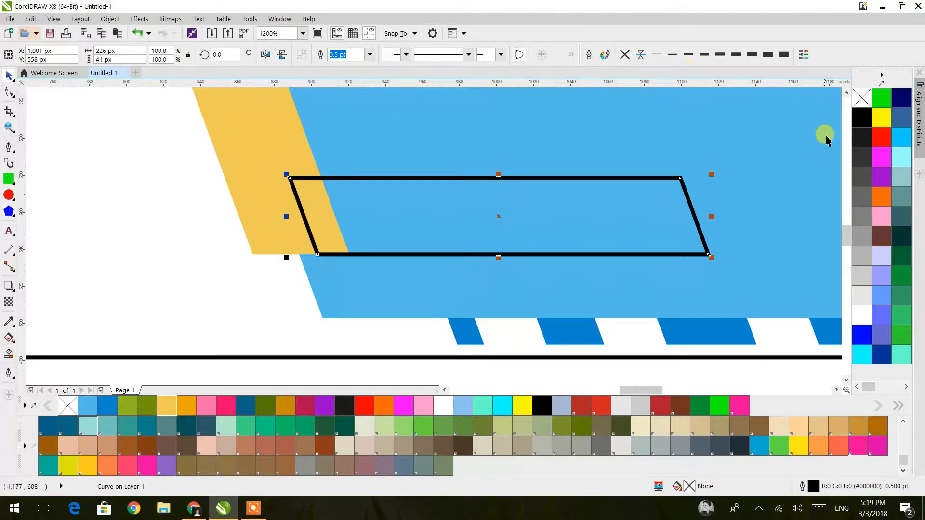
{"action": "left_click", "coordinate": [882, 123]}
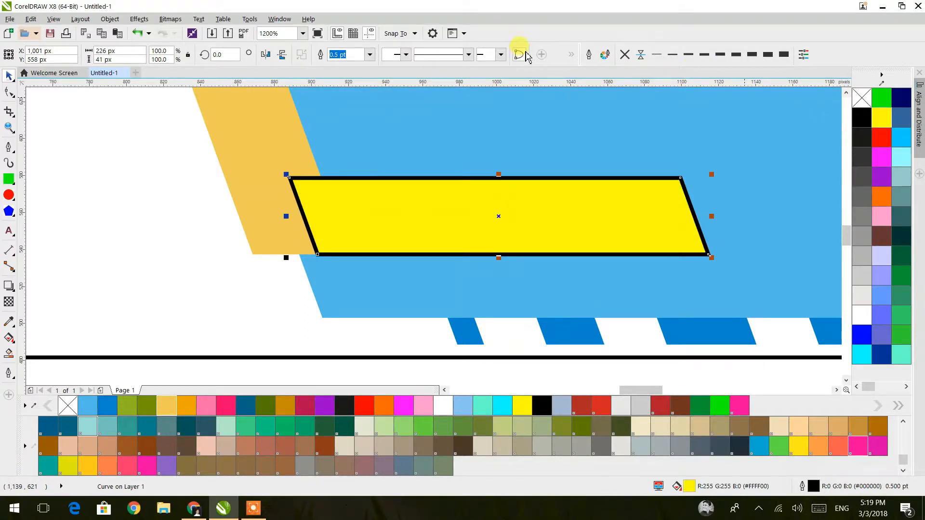
{"action": "left_click", "coordinate": [625, 56]}
{"action": "left_click", "coordinate": [72, 198]}
Draw a closed triangle about 17 by 12 px with the Pen tool, between the bar's upper-left corner and the yellow accent's right edge.
{"action": "left_click", "coordinate": [9, 147]}
{"action": "scroll", "coordinate": [295, 157], "scroll_direction": "down", "scroll_amount": 2}
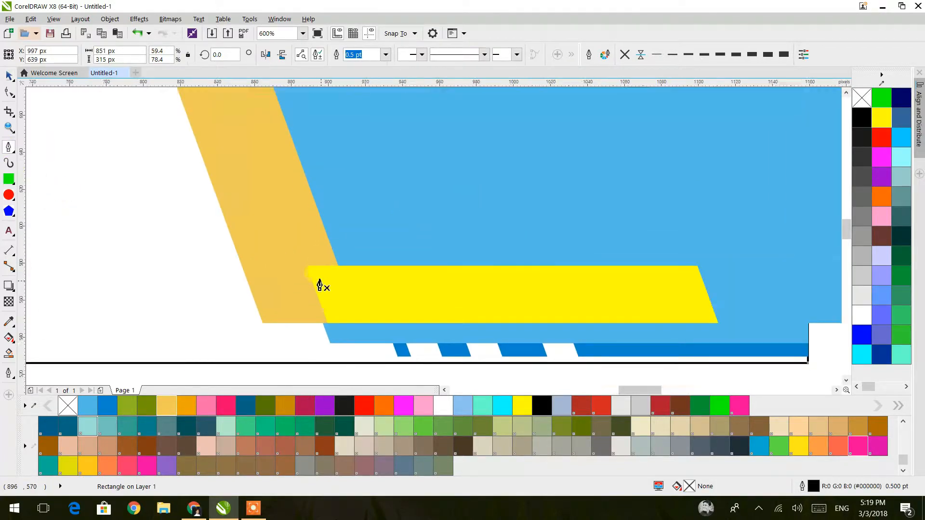
{"action": "scroll", "coordinate": [319, 286], "scroll_direction": "up", "scroll_amount": 2}
{"action": "left_click", "coordinate": [290, 252]}
{"action": "left_click", "coordinate": [339, 205]}
{"action": "left_click", "coordinate": [354, 251]}
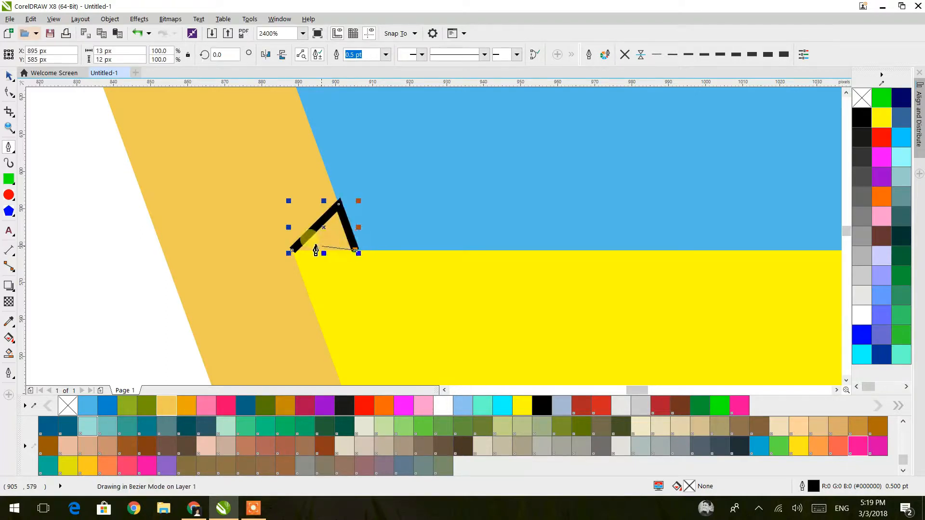
{"action": "left_click", "coordinate": [292, 251]}
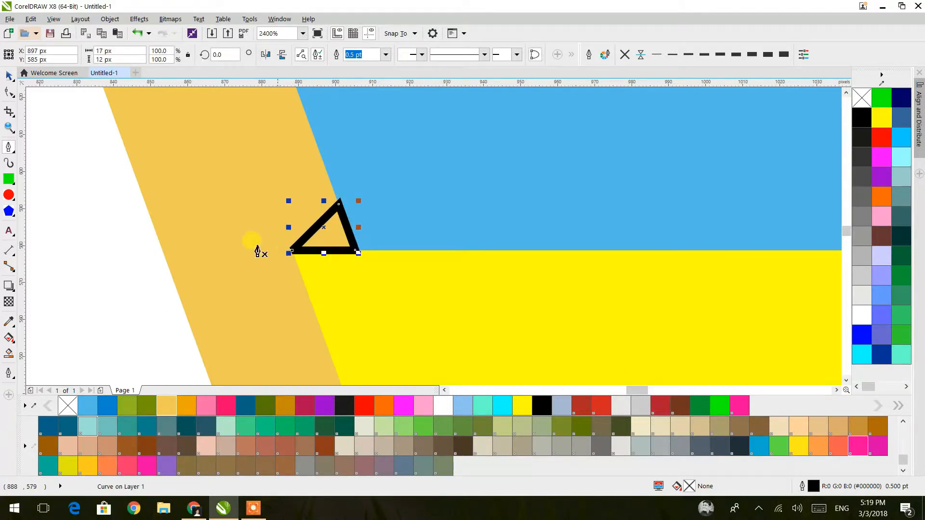
Fill the small triangle with light pink and remove its outline.
{"action": "left_click", "coordinate": [8, 78]}
{"action": "left_click", "coordinate": [882, 216]}
{"action": "left_click", "coordinate": [624, 55]}
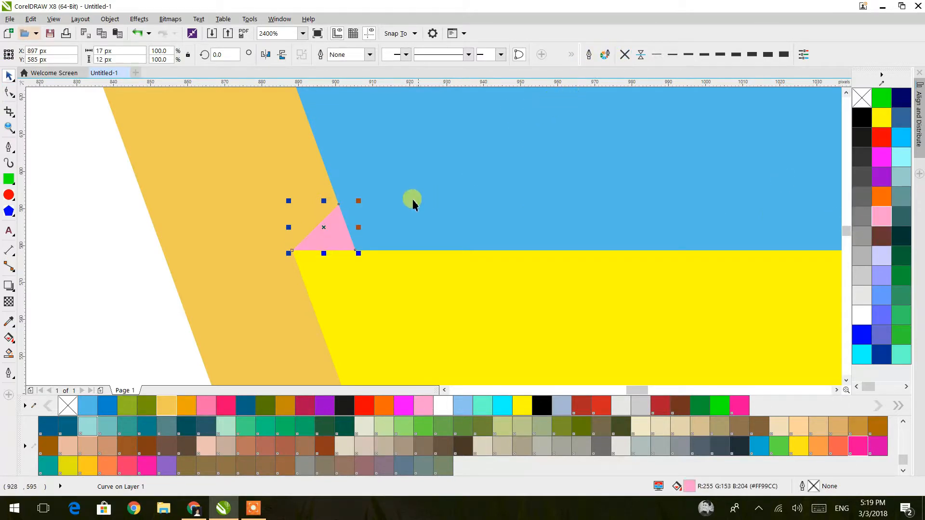
Recolor the small triangle and the slanted bar together with the same darker blue as the edge stripes.
{"action": "scroll", "coordinate": [358, 256], "scroll_direction": "up", "scroll_amount": 5}
{"action": "scroll", "coordinate": [351, 198], "scroll_direction": "down", "scroll_amount": 6}
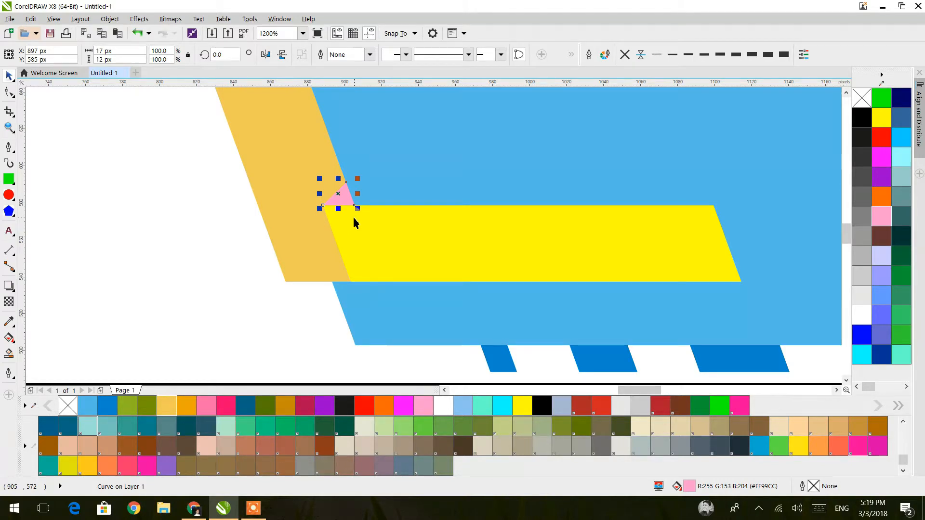
{"action": "scroll", "coordinate": [355, 222], "scroll_direction": "down", "scroll_amount": 3}
{"action": "scroll", "coordinate": [354, 223], "scroll_direction": "up", "scroll_amount": 1}
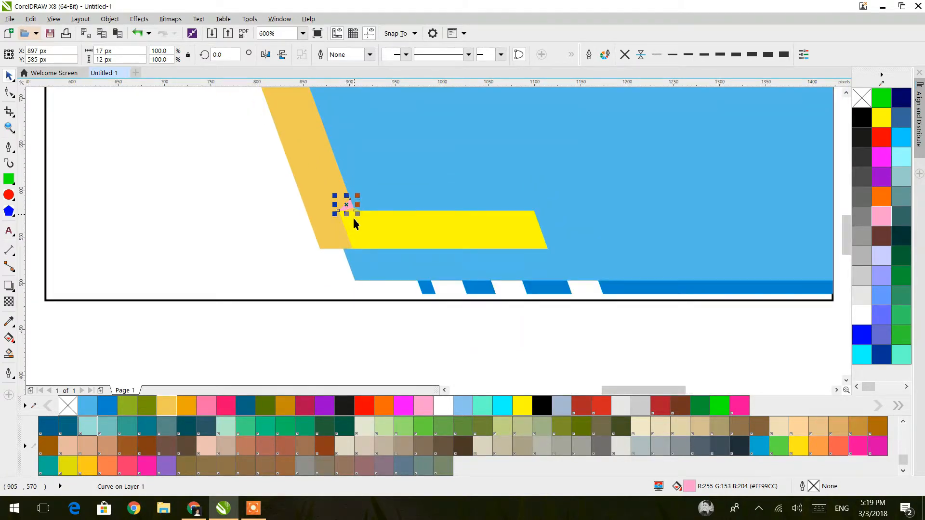
{"action": "left_click", "coordinate": [376, 233], "text": "shift"}
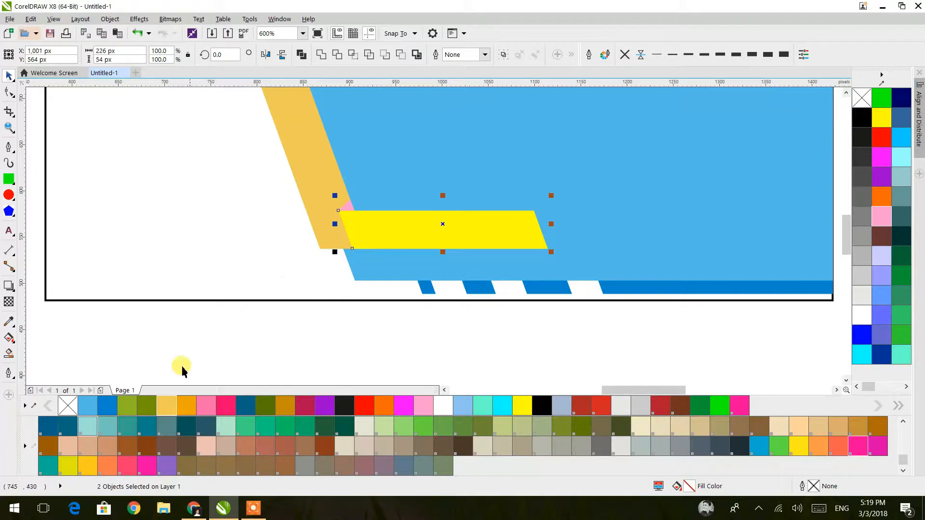
{"action": "left_click", "coordinate": [107, 405]}
{"action": "left_click", "coordinate": [258, 353]}
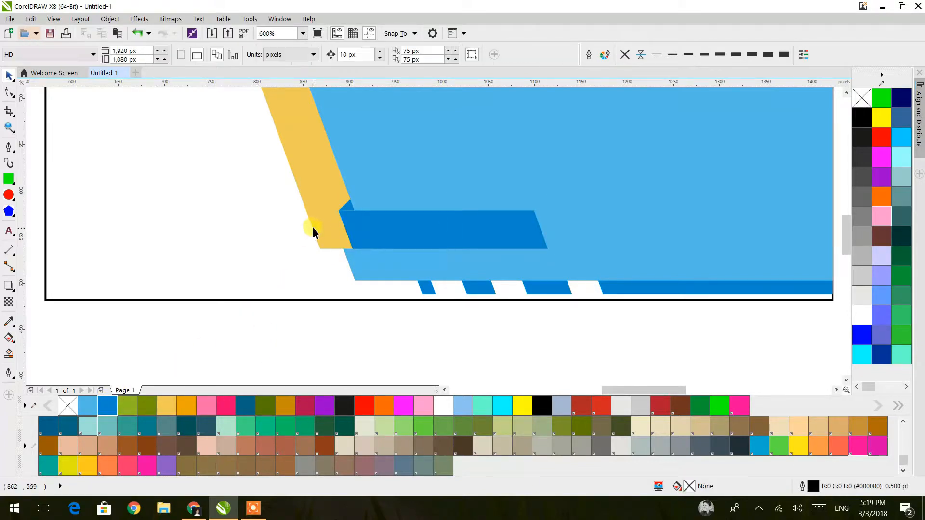
Darken the small triangle's fill to a deeper blue than the bar so it reads as a fold shadow.
{"action": "left_click", "coordinate": [346, 203]}
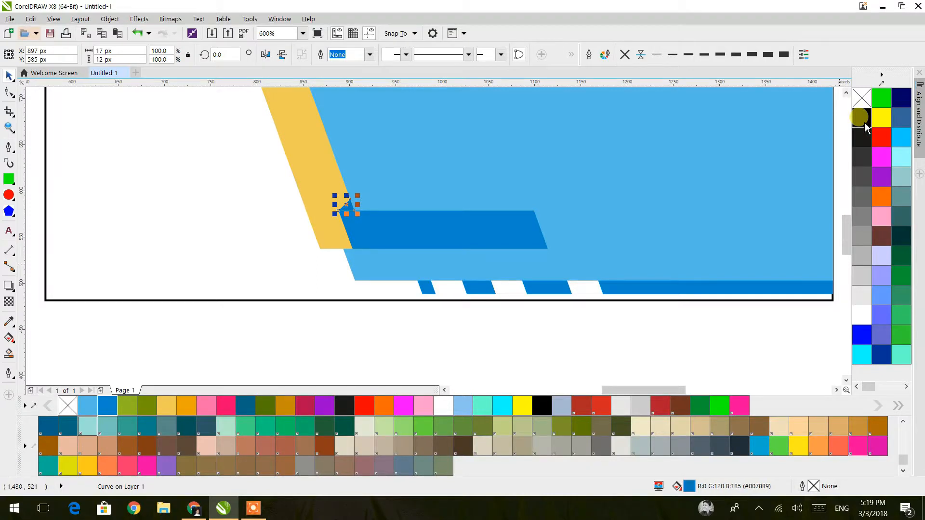
{"action": "left_click", "coordinate": [462, 324]}
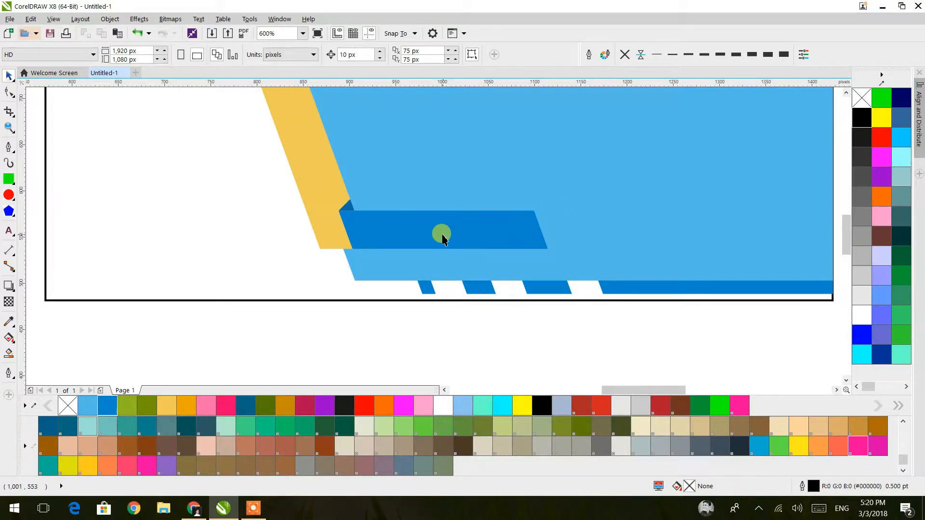
{"action": "left_click", "coordinate": [329, 245]}
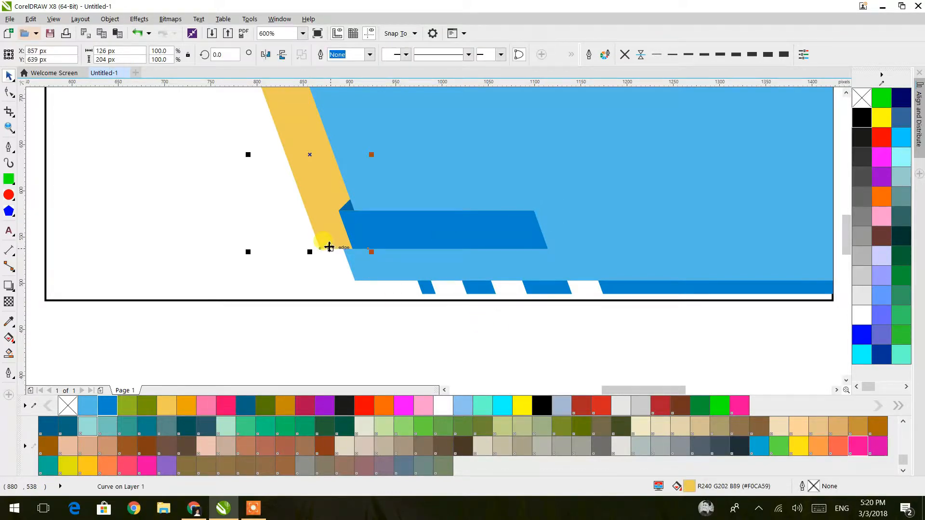
{"action": "scroll", "coordinate": [295, 261], "scroll_direction": "down", "scroll_amount": 2}
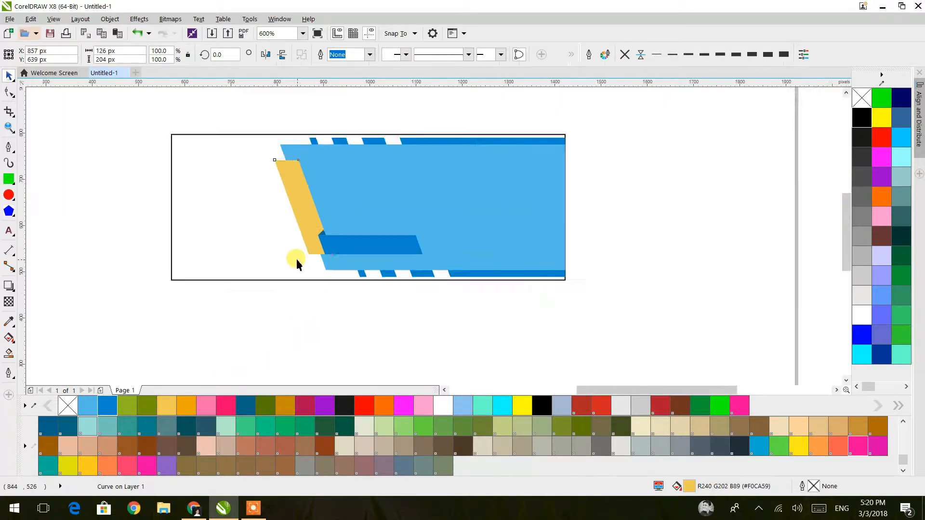
{"action": "left_click", "coordinate": [304, 299]}
Bring the house photo beside the banner and place it inside the outlined banner rectangle as a PowerClip.
{"action": "left_click_drag", "start_coordinate": [38, 223], "coordinate": [233, 212]}
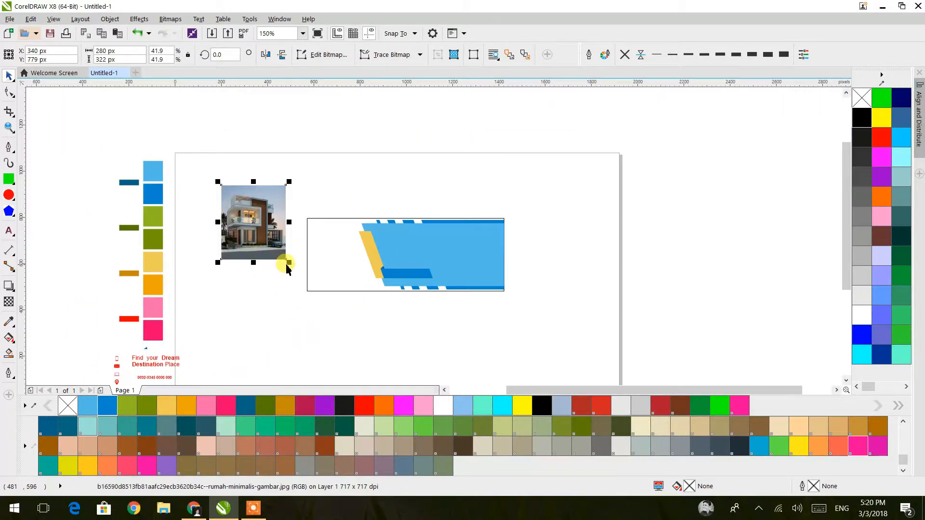
{"action": "right_click", "coordinate": [266, 218]}
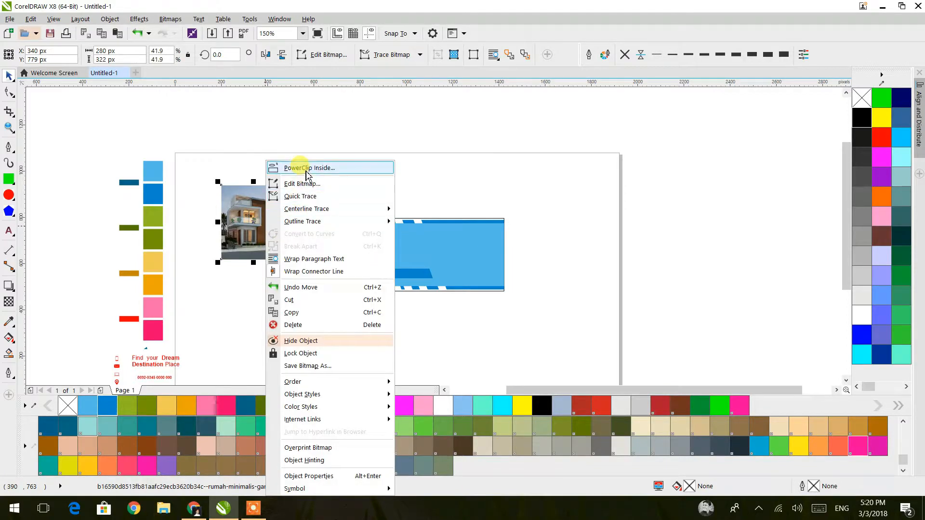
{"action": "left_click", "coordinate": [307, 168]}
{"action": "left_click", "coordinate": [313, 238]}
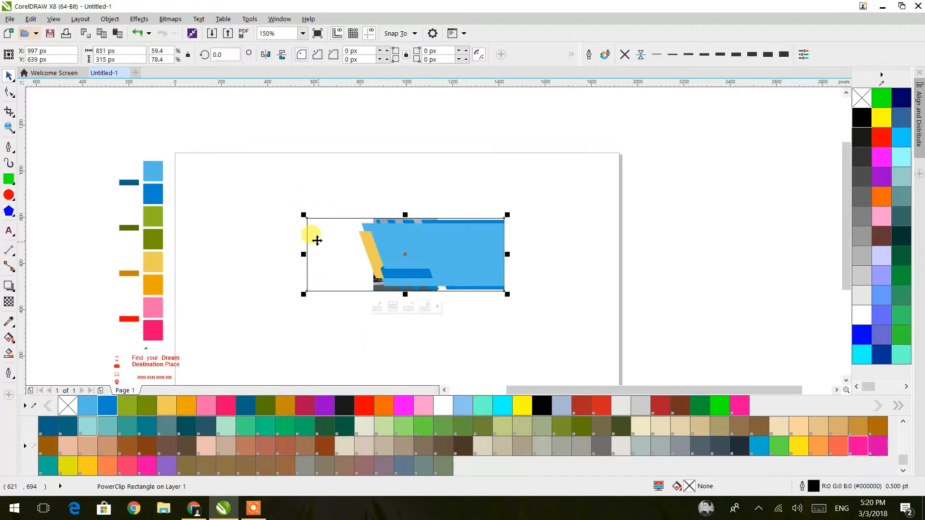
Edit the PowerClip contents and move the house photo to the left end of the banner frame.
{"action": "right_click", "coordinate": [317, 240]}
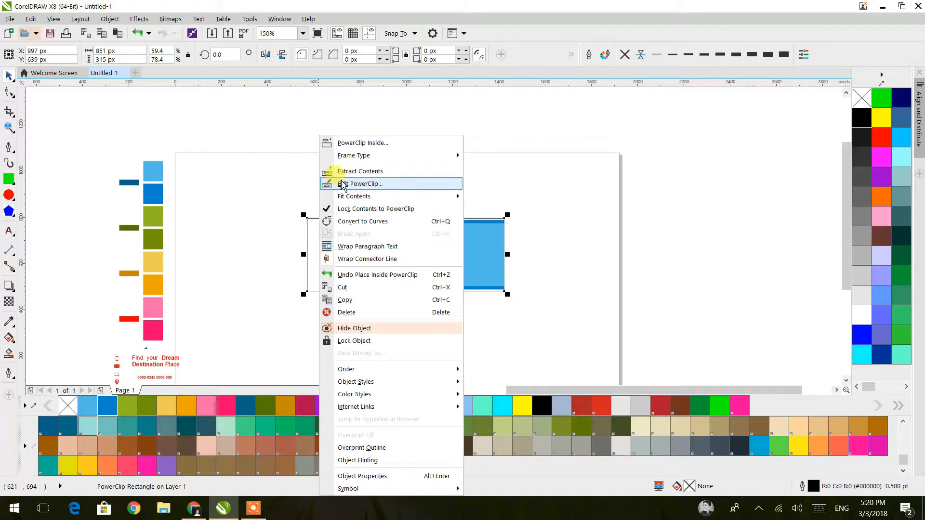
{"action": "left_click", "coordinate": [344, 183]}
{"action": "left_click_drag", "start_coordinate": [377, 232], "coordinate": [329, 228]}
{"action": "scroll", "coordinate": [323, 246], "scroll_direction": "up", "scroll_amount": 3}
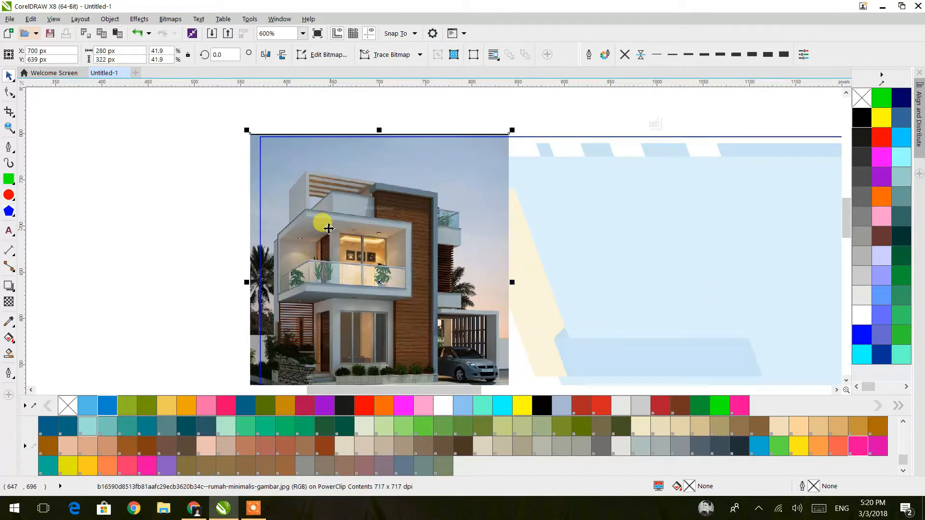
{"action": "scroll", "coordinate": [329, 229], "scroll_direction": "down", "scroll_amount": 3}
{"action": "scroll", "coordinate": [385, 289], "scroll_direction": "down", "scroll_amount": 1}
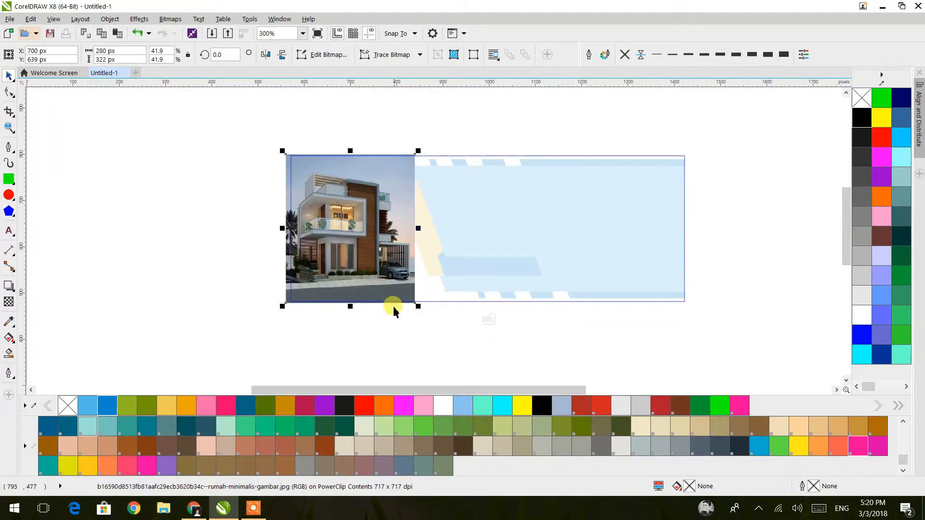
{"action": "left_click", "coordinate": [429, 329]}
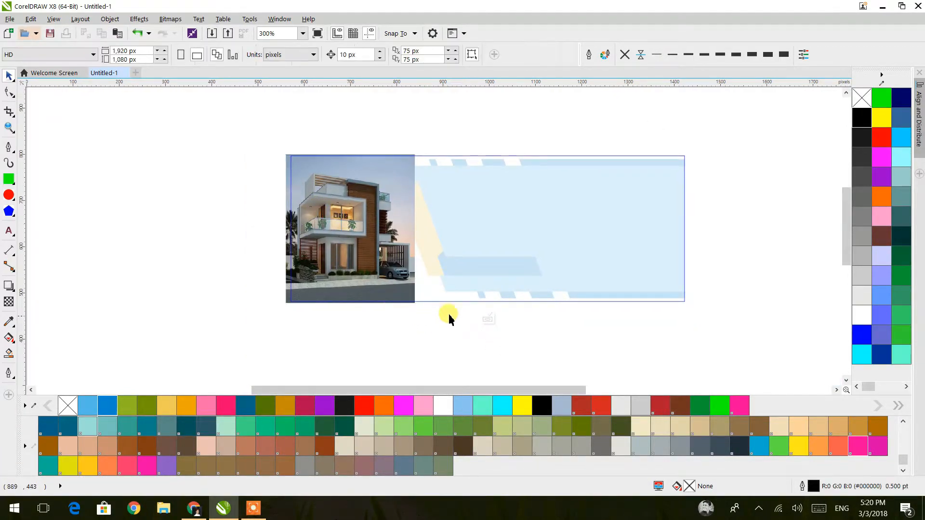
Finish editing the PowerClip contents and deselect the banner.
{"action": "left_click", "coordinate": [348, 291]}
{"action": "right_click", "coordinate": [358, 266]}
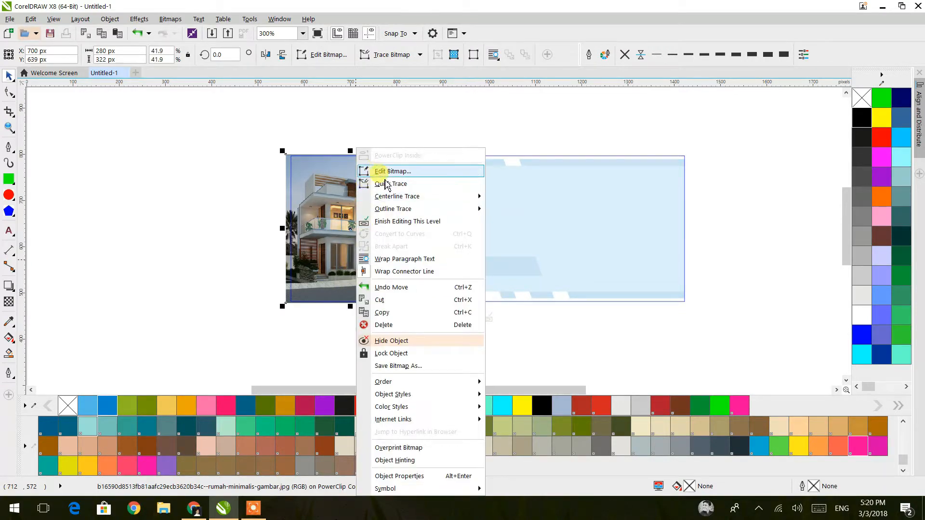
{"action": "left_click", "coordinate": [389, 222]}
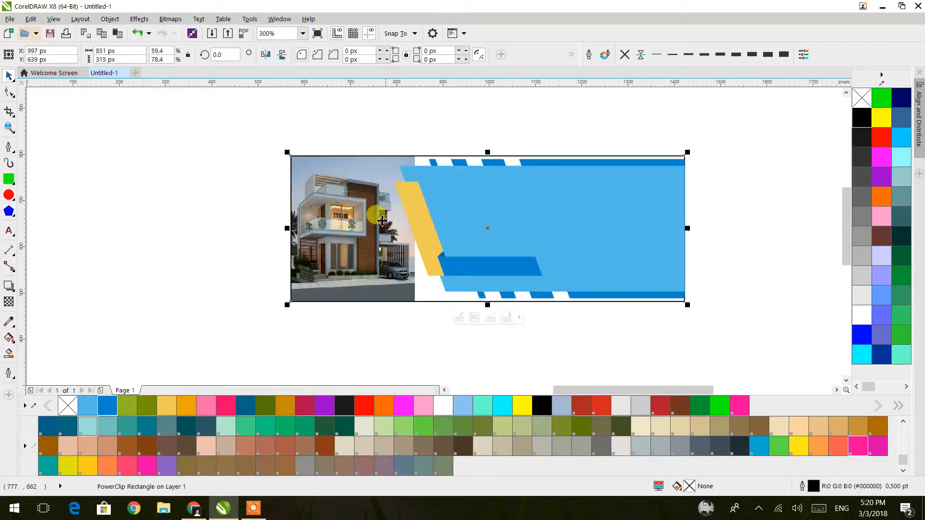
{"action": "left_click", "coordinate": [344, 323]}
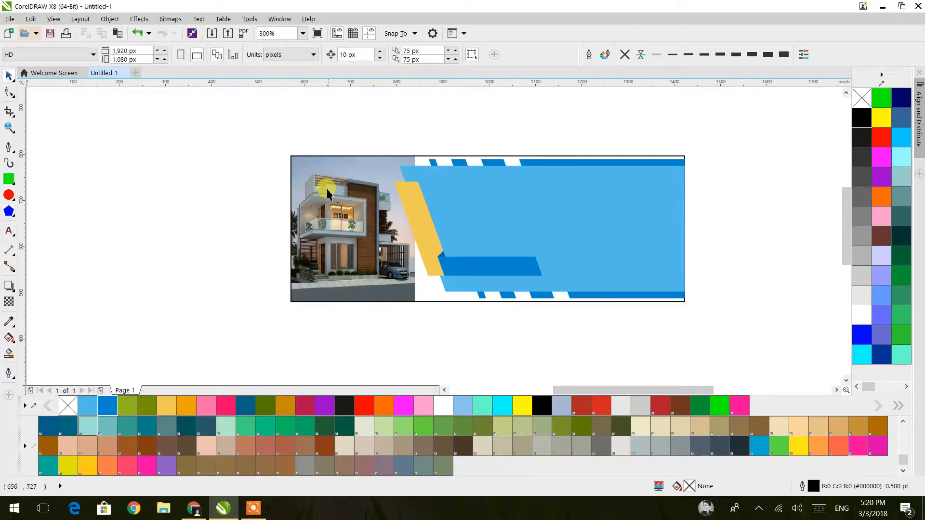
{"action": "left_click", "coordinate": [388, 291]}
{"action": "left_click", "coordinate": [392, 321]}
{"action": "left_click", "coordinate": [9, 179]}
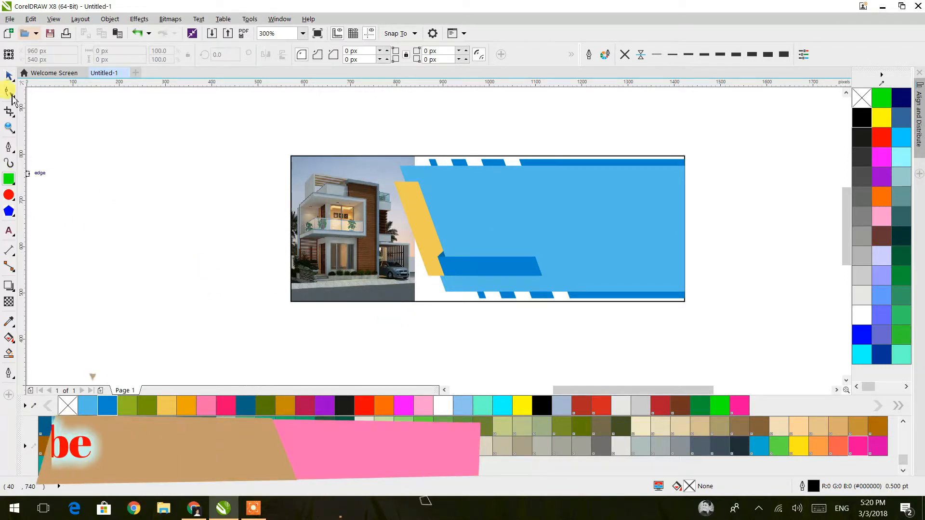
{"action": "left_click", "coordinate": [8, 76]}
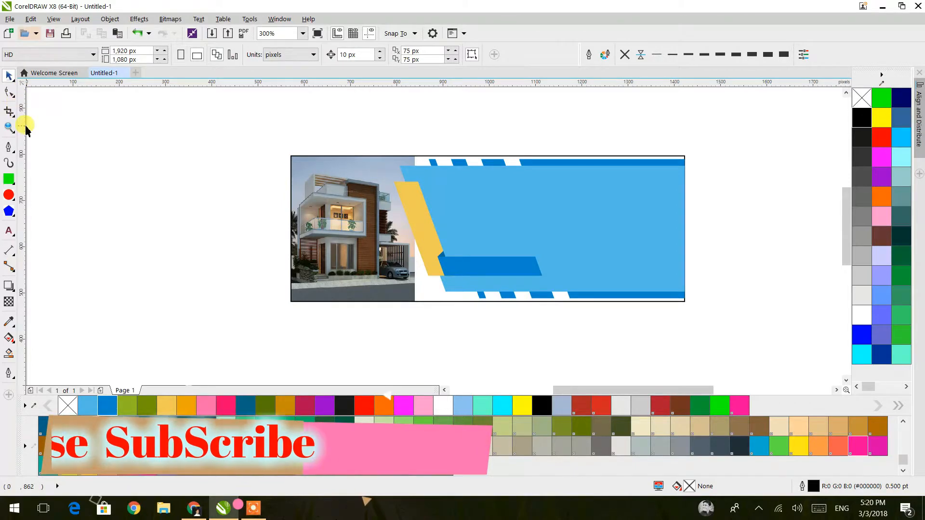
Edit the banner's PowerClip contents and draw a rectangle about 400 × 360 px around the house photo.
{"action": "right_click", "coordinate": [408, 251]}
{"action": "left_click", "coordinate": [439, 184]}
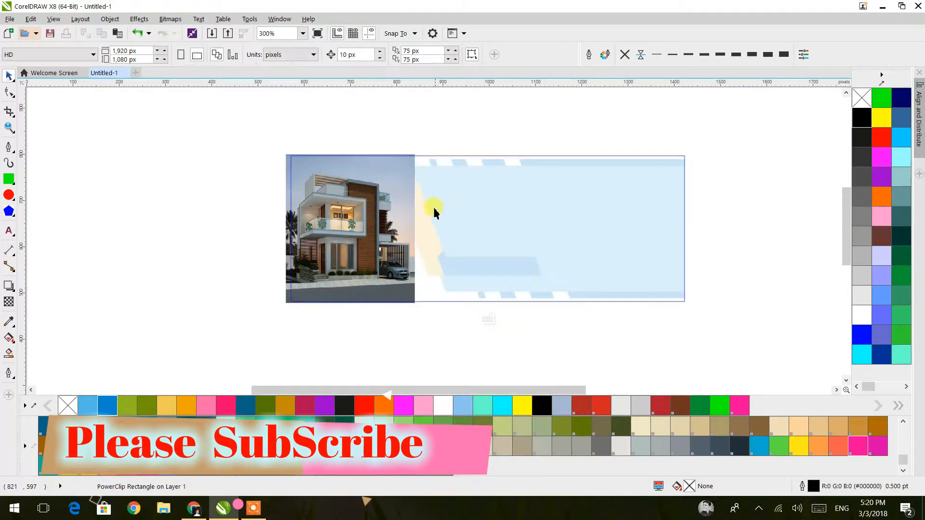
{"action": "left_click", "coordinate": [416, 258]}
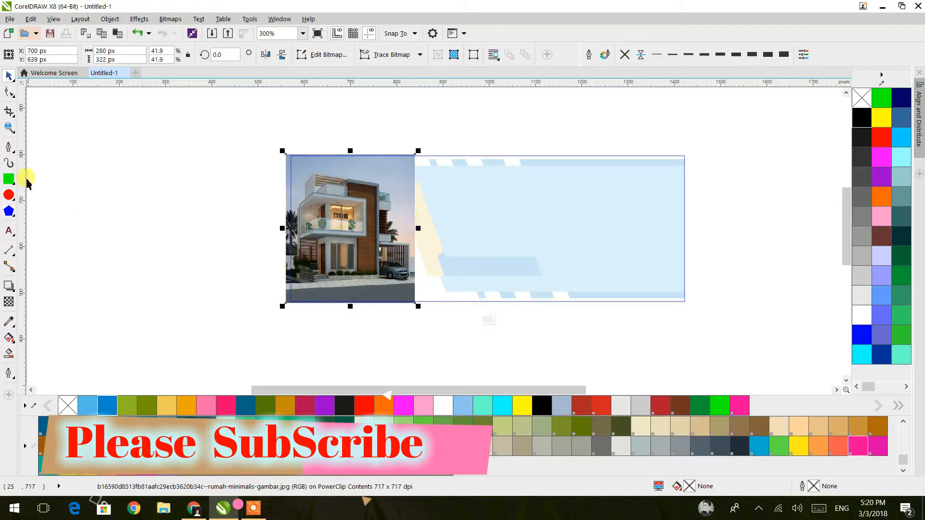
{"action": "left_click", "coordinate": [11, 182]}
{"action": "left_click_drag", "start_coordinate": [267, 145], "coordinate": [451, 313]}
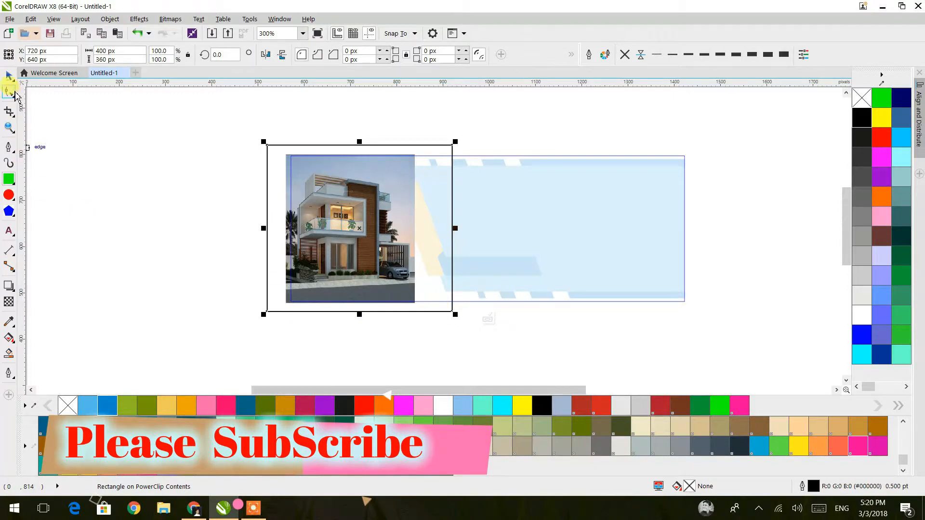
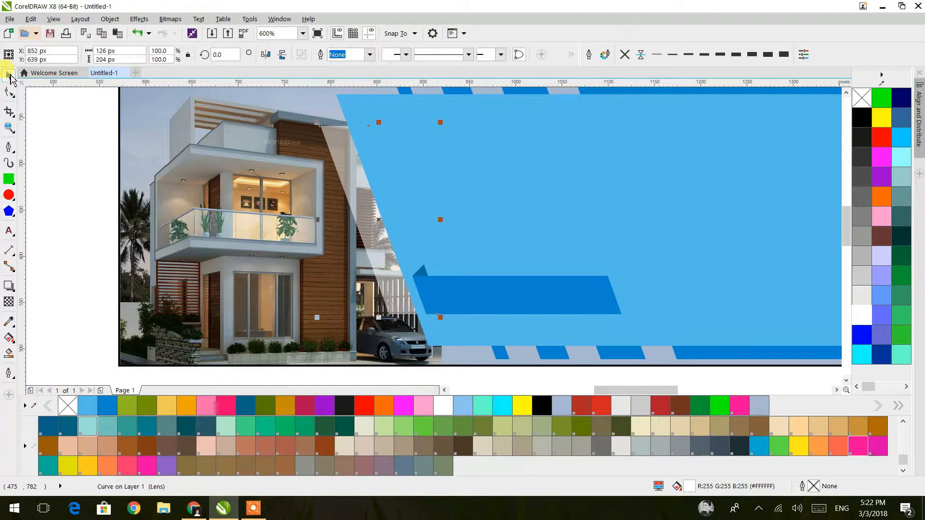
Set the uniform transparency of the white slanted strip between the house photo and the blue panel to 22.
{"action": "left_click", "coordinate": [9, 302]}
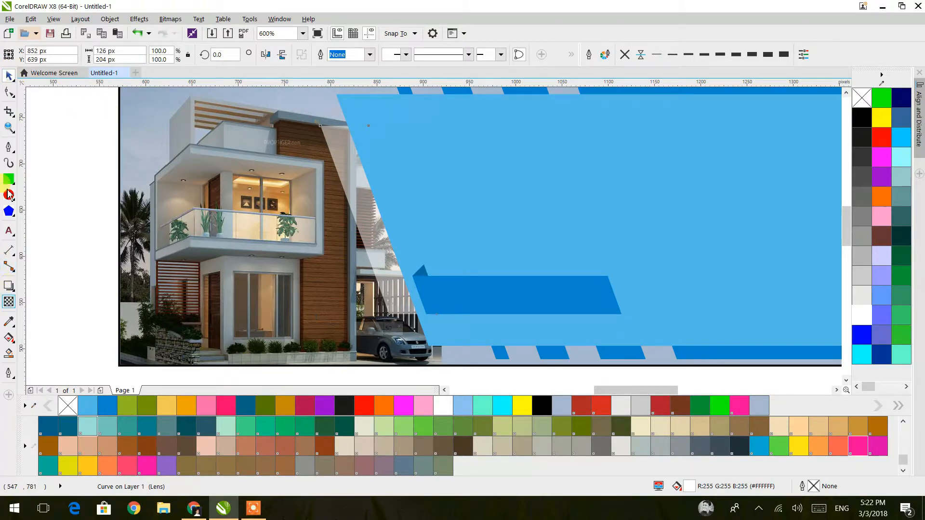
{"action": "left_click", "coordinate": [271, 54]}
{"action": "mouse_move", "coordinate": [272, 68]}
{"action": "left_mouse_down"}
{"action": "mouse_move", "coordinate": [262, 73]}
{"action": "mouse_move", "coordinate": [271, 70]}
{"action": "left_mouse_up"}
{"action": "left_click", "coordinate": [271, 56]}
{"action": "double_click", "coordinate": [236, 57]}
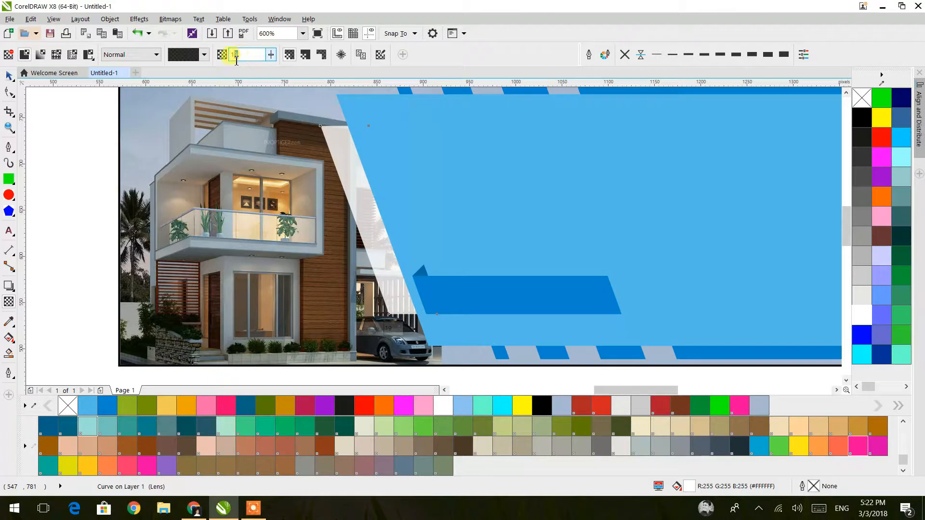
{"action": "key", "text": "Return"}
{"action": "left_click", "coordinate": [9, 76]}
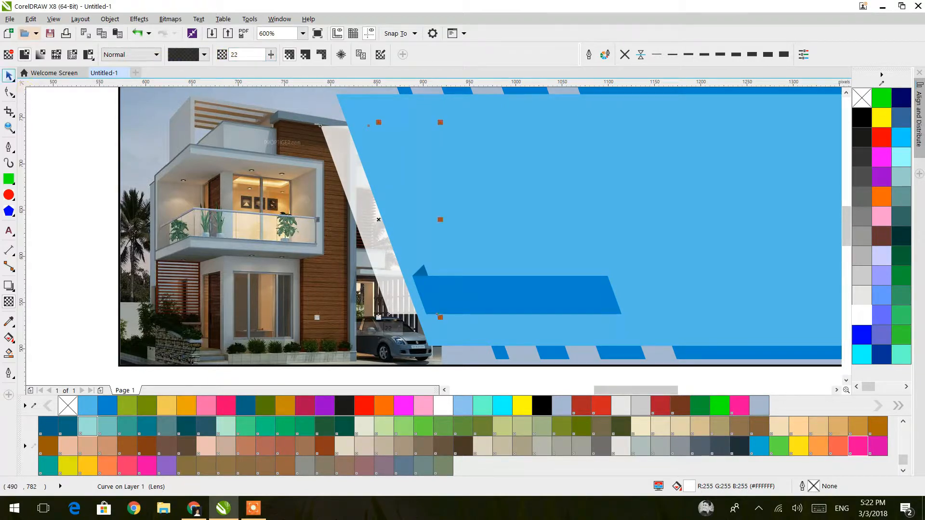
{"action": "left_click", "coordinate": [77, 116]}
Draw a rectangle about 189 × 67 px in the banner's upper-left corner and convert it to curves.
{"action": "scroll", "coordinate": [366, 216], "scroll_direction": "down", "scroll_amount": 1}
{"action": "left_click_drag", "start_coordinate": [373, 221], "coordinate": [414, 237]}
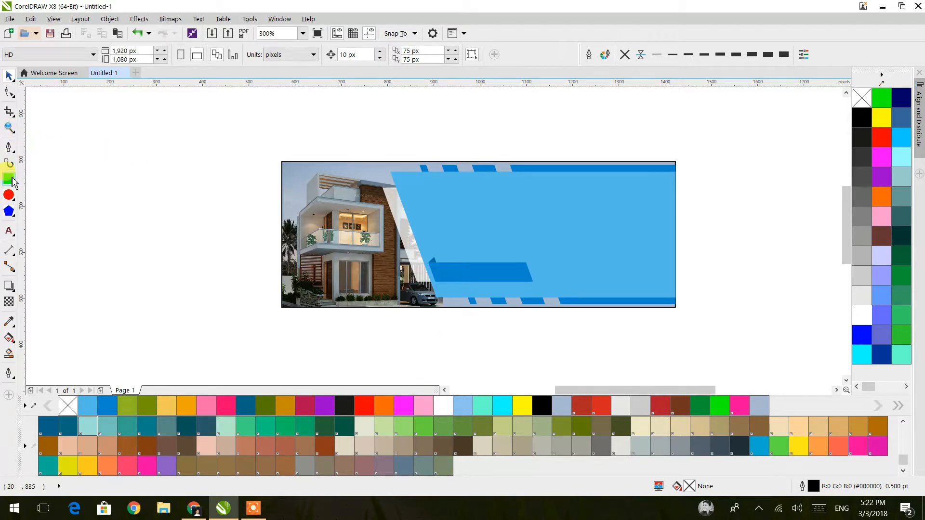
{"action": "left_click", "coordinate": [9, 179]}
{"action": "left_click_drag", "start_coordinate": [281, 161], "coordinate": [368, 192]}
{"action": "left_click", "coordinate": [10, 92]}
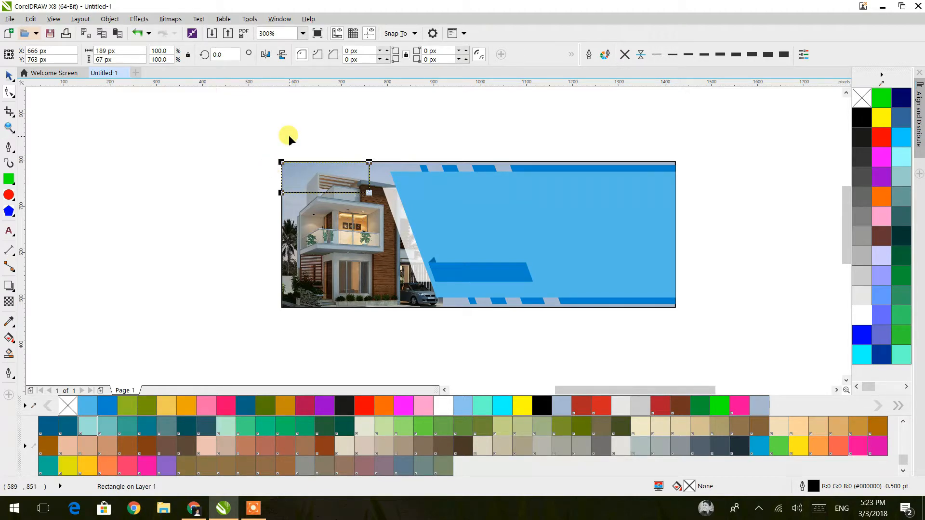
{"action": "scroll", "coordinate": [341, 192], "scroll_direction": "up", "scroll_amount": 4}
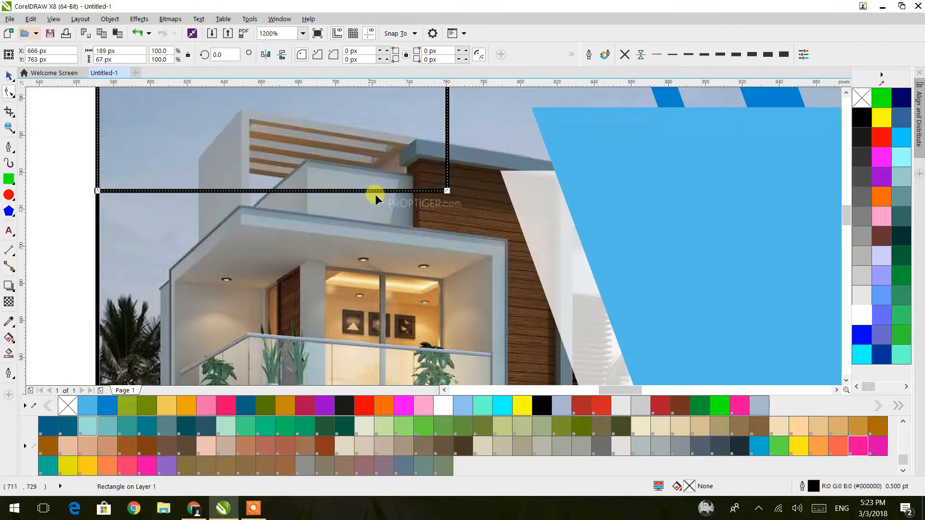
{"action": "scroll", "coordinate": [386, 192], "scroll_direction": "down", "scroll_amount": 1}
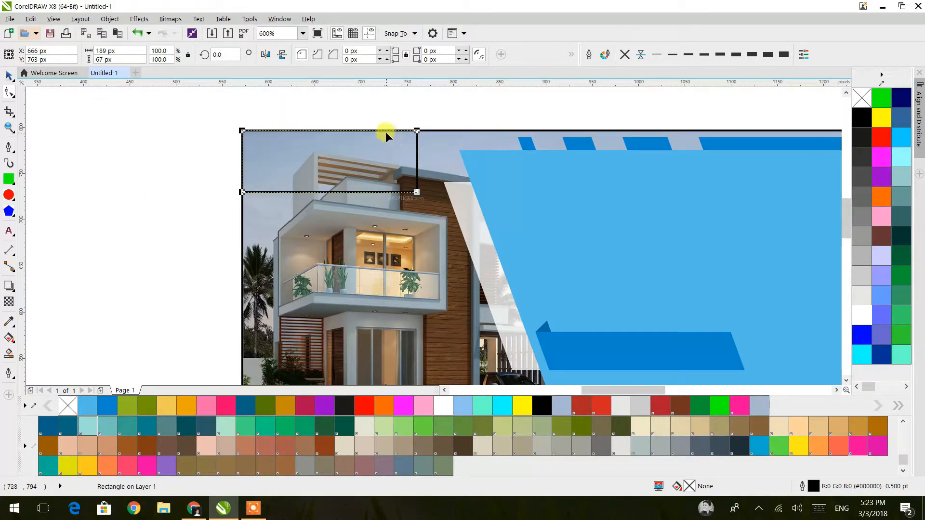
{"action": "left_click", "coordinate": [9, 76]}
{"action": "left_click", "coordinate": [574, 56]}
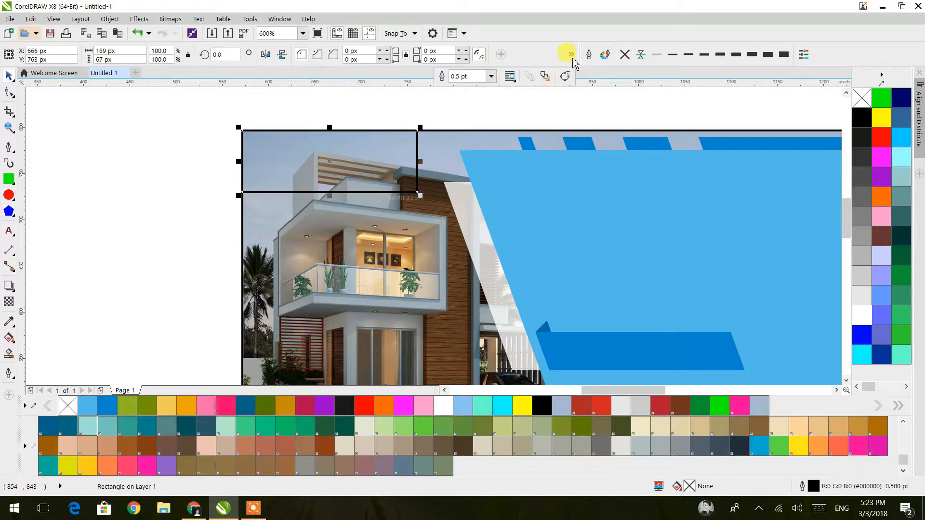
{"action": "left_click", "coordinate": [565, 77]}
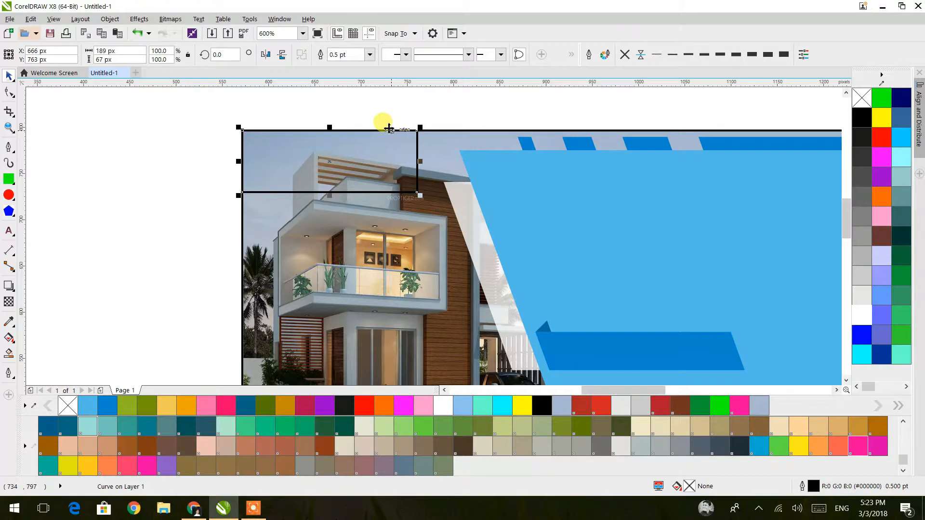
{"action": "left_click", "coordinate": [443, 106]}
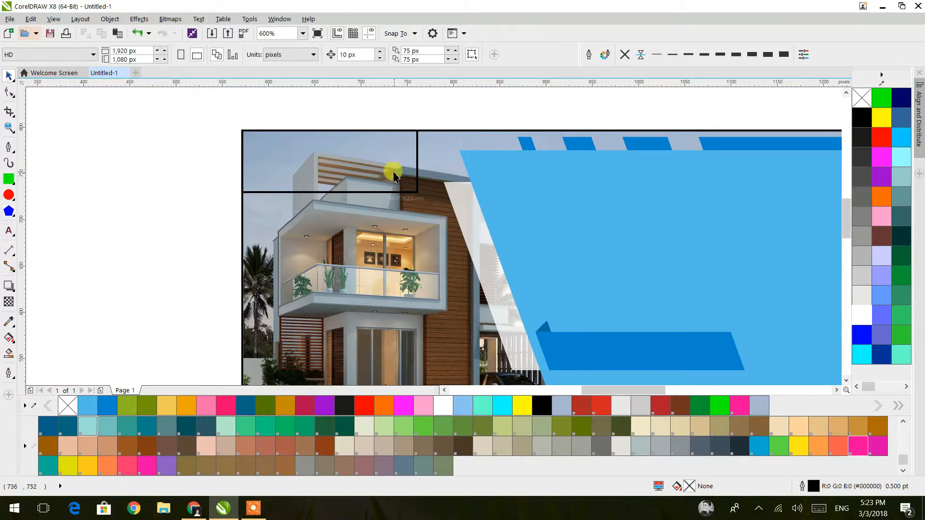
Slant the corner rectangle's right side by adding a node on its lower edge and deleting the nodes to its right.
{"action": "left_click", "coordinate": [385, 191]}
{"action": "key", "text": "F10"}
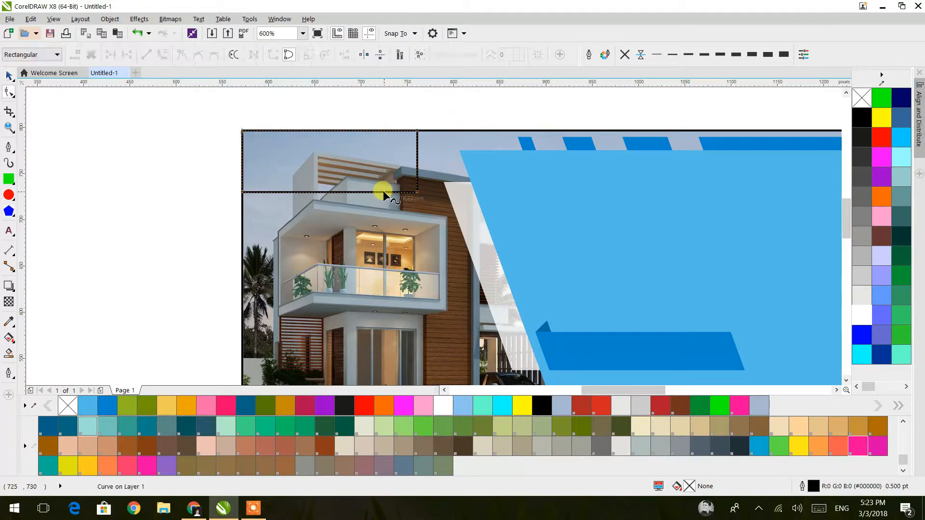
{"action": "right_click", "coordinate": [384, 191]}
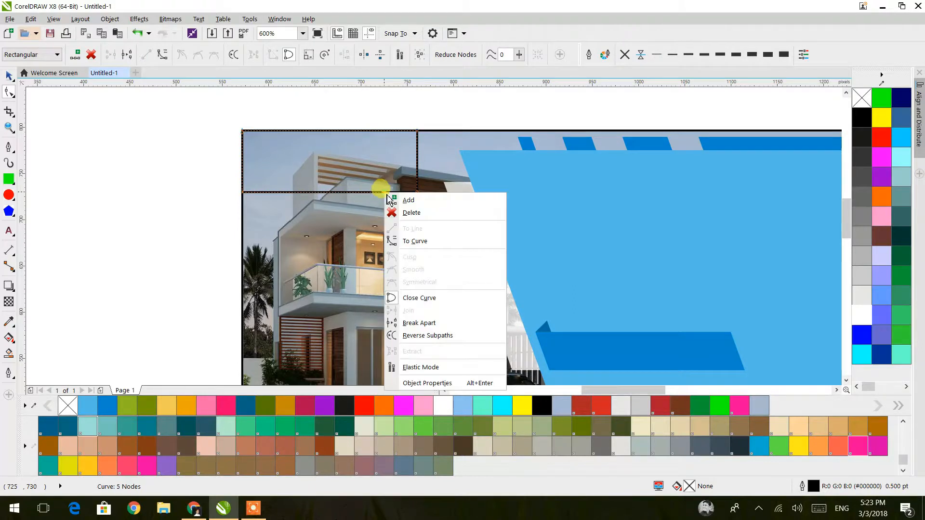
{"action": "left_click", "coordinate": [393, 198]}
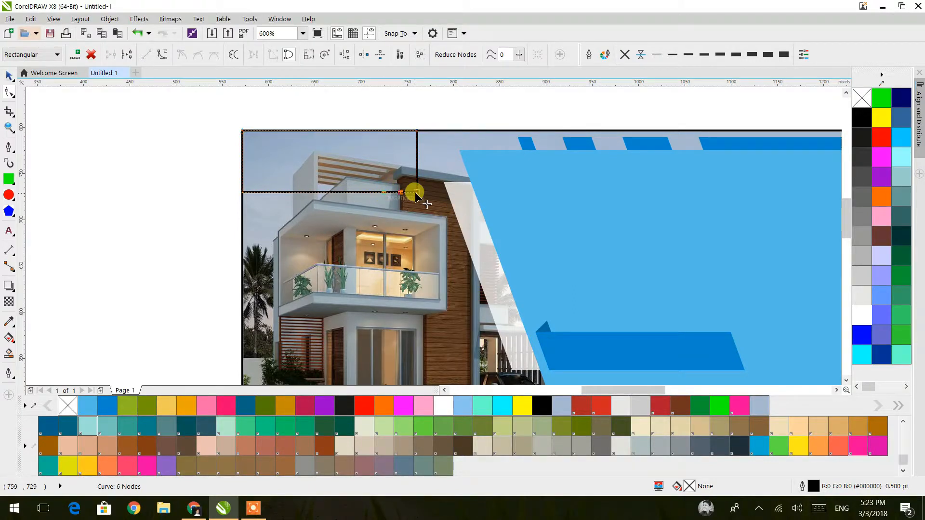
{"action": "key", "text": "Delete"}
{"action": "right_click", "coordinate": [401, 193]}
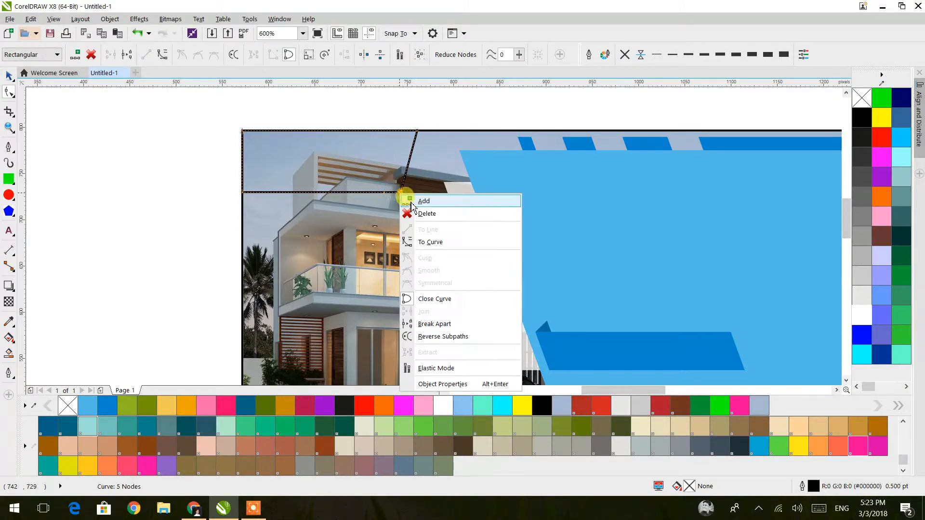
{"action": "left_click", "coordinate": [422, 214]}
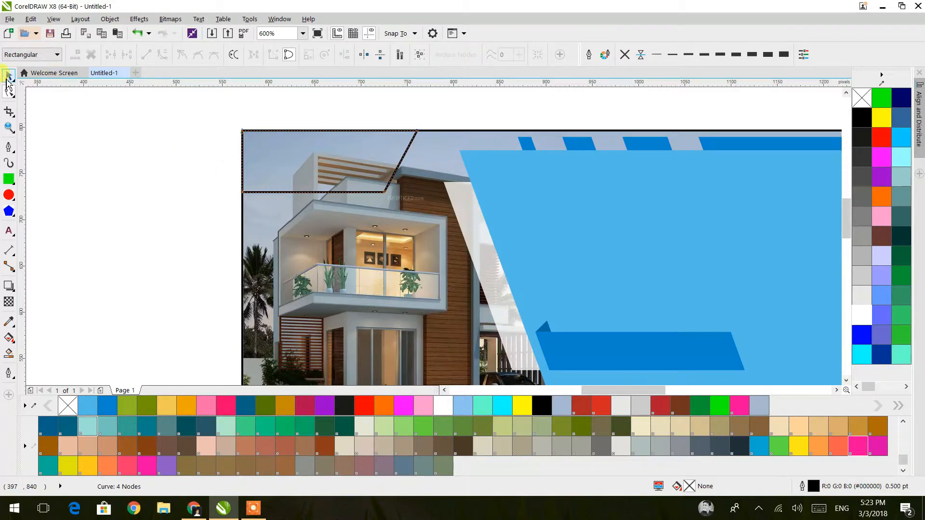
{"action": "left_click", "coordinate": [8, 76]}
Make an enlarged copy of the slanted corner shape at 106.5%, fill it white and send it behind the original.
{"action": "left_click", "coordinate": [385, 181]}
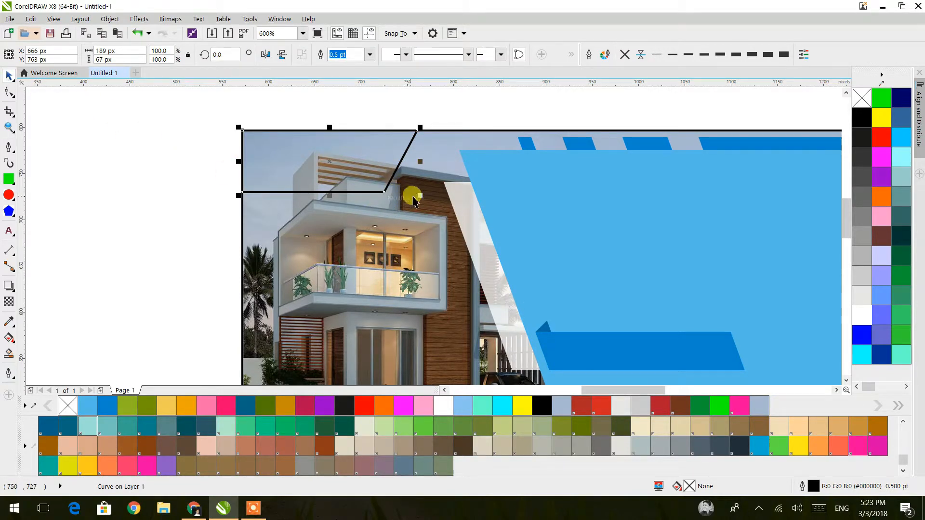
{"action": "left_click_drag", "start_coordinate": [420, 195], "coordinate": [430, 205]}
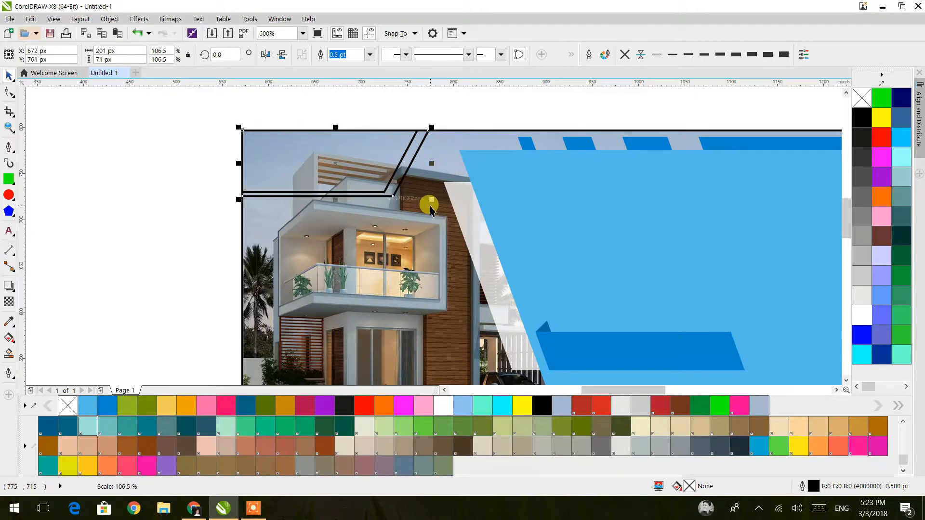
{"action": "left_click", "coordinate": [863, 316]}
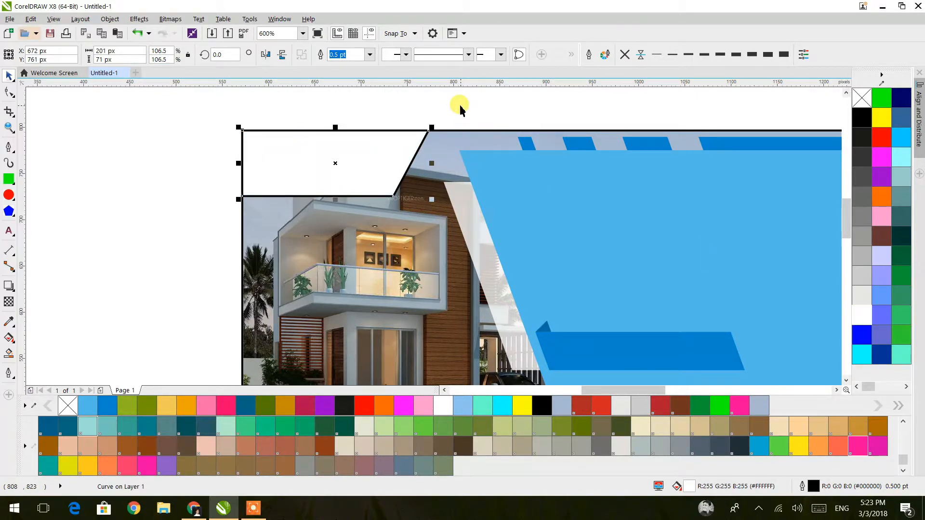
{"action": "key", "text": "ctrl+Page_Down"}
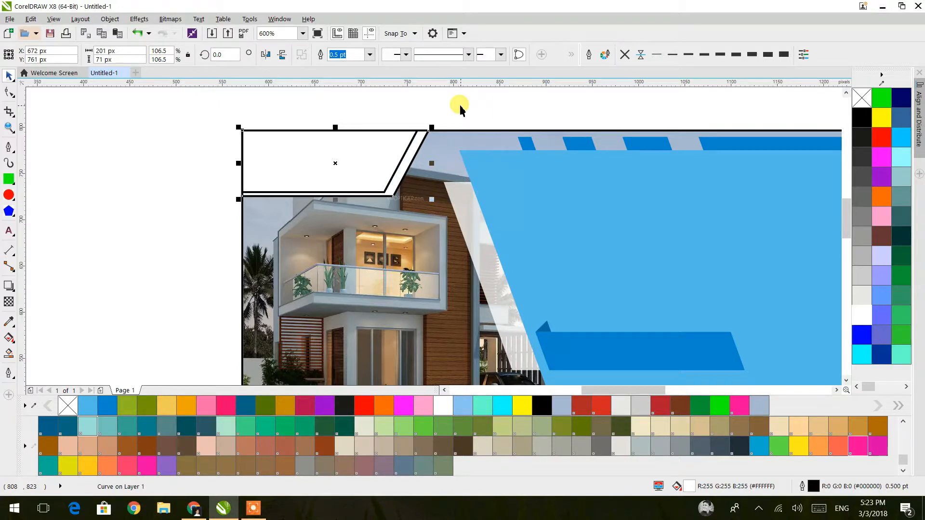
{"action": "left_click", "coordinate": [437, 97]}
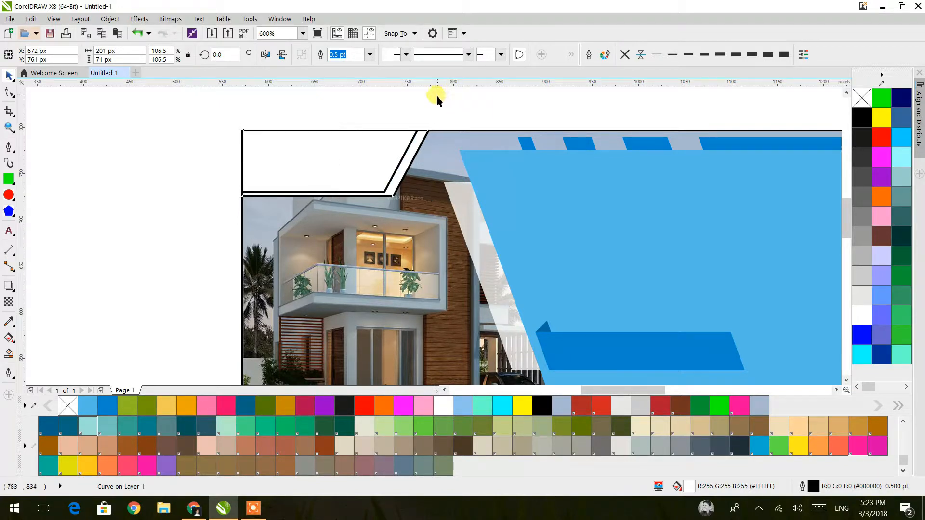
Fill the front corner shape with the banner's darker blue and remove the outlines from both corner shapes.
{"action": "left_click", "coordinate": [383, 144]}
{"action": "scroll", "coordinate": [547, 216], "scroll_direction": "down", "scroll_amount": 2}
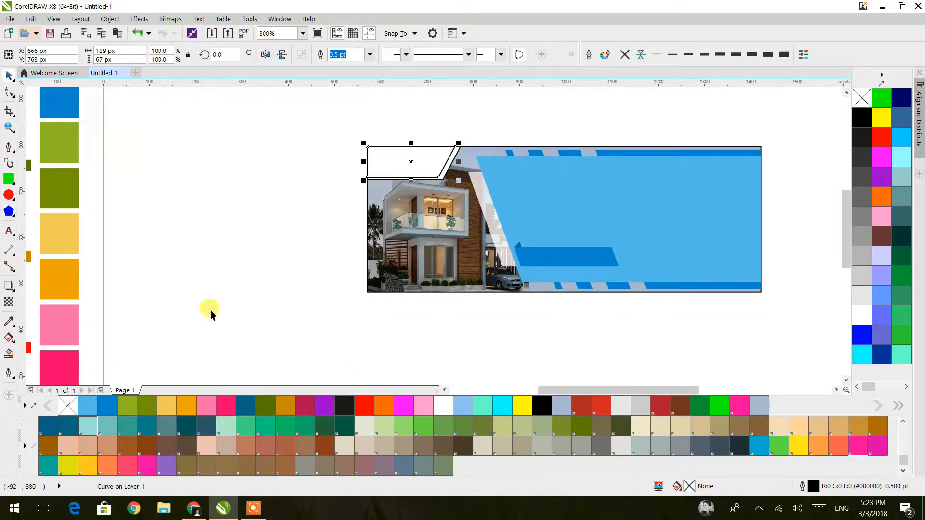
{"action": "left_click", "coordinate": [107, 410]}
{"action": "left_click", "coordinate": [228, 227]}
{"action": "left_click_drag", "start_coordinate": [302, 121], "coordinate": [468, 192]}
{"action": "left_click", "coordinate": [625, 54]}
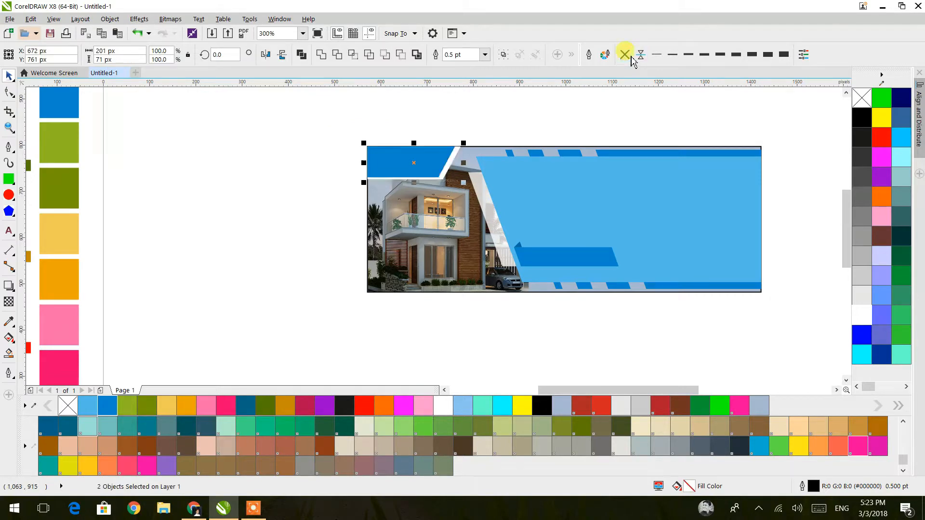
{"action": "left_click", "coordinate": [551, 98]}
{"action": "left_click_drag", "start_coordinate": [452, 221], "coordinate": [436, 216]}
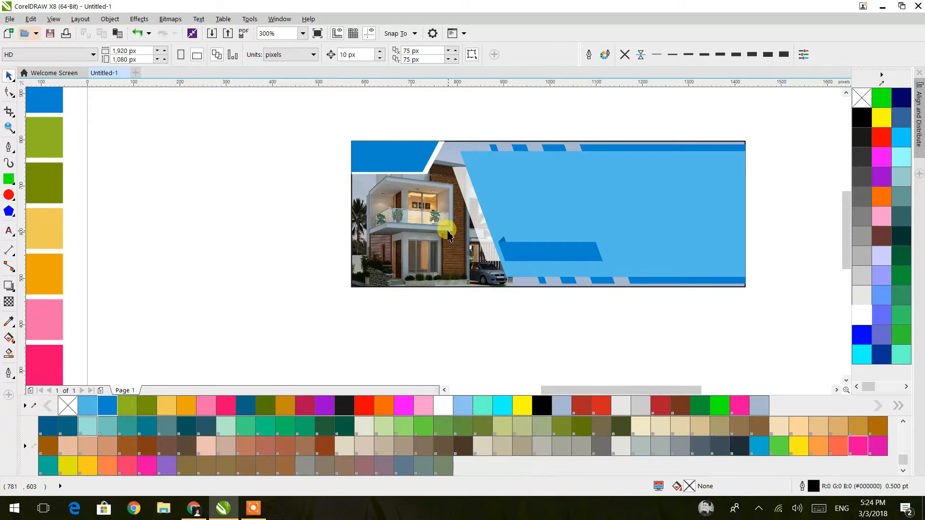
{"action": "left_click_drag", "start_coordinate": [519, 218], "coordinate": [498, 212]}
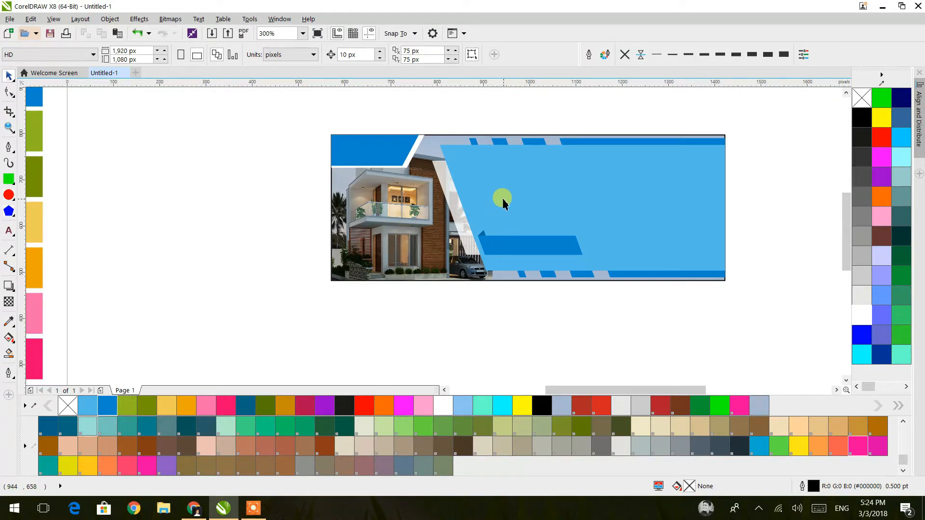
{"action": "scroll", "coordinate": [503, 202], "scroll_direction": "up", "scroll_amount": 1}
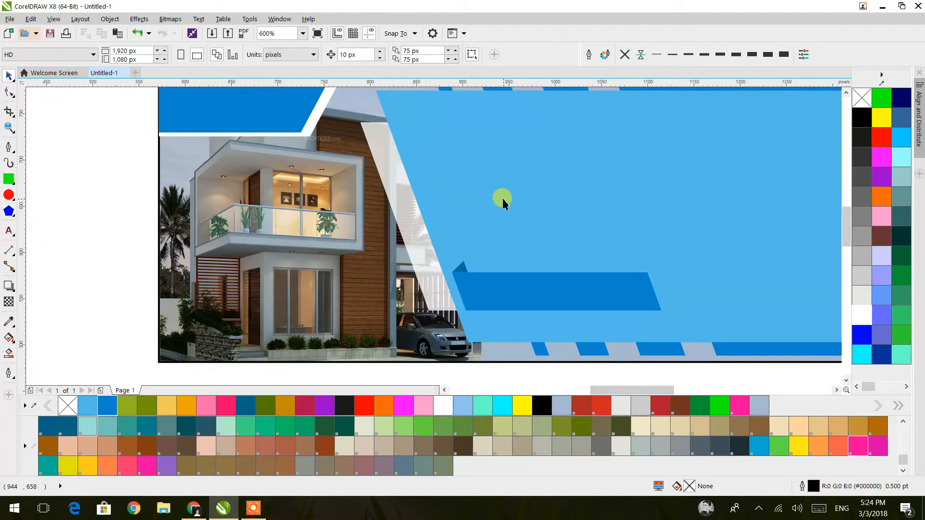
{"action": "scroll", "coordinate": [503, 203], "scroll_direction": "down", "scroll_amount": 1}
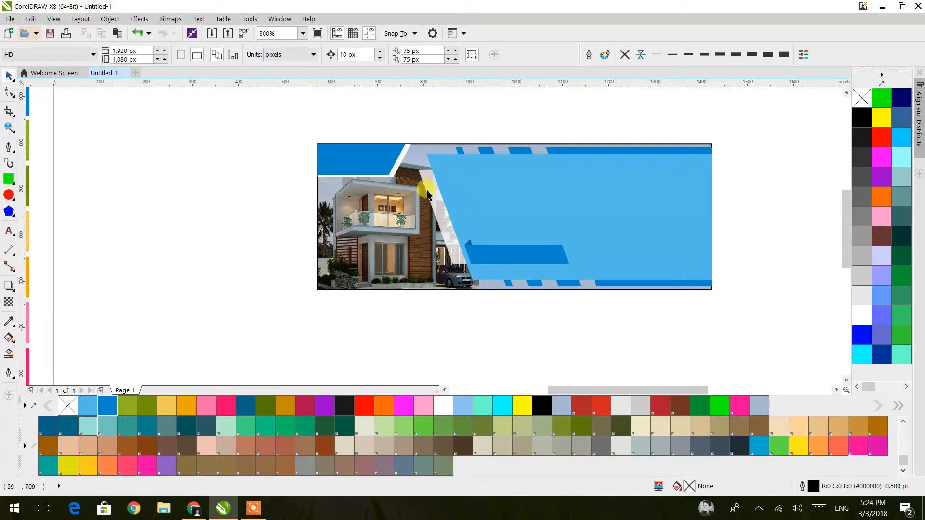
Move the prepared red slogan, contact icons and company text from beside the page to just below the banner.
{"action": "scroll", "coordinate": [269, 201], "scroll_direction": "down", "scroll_amount": 2}
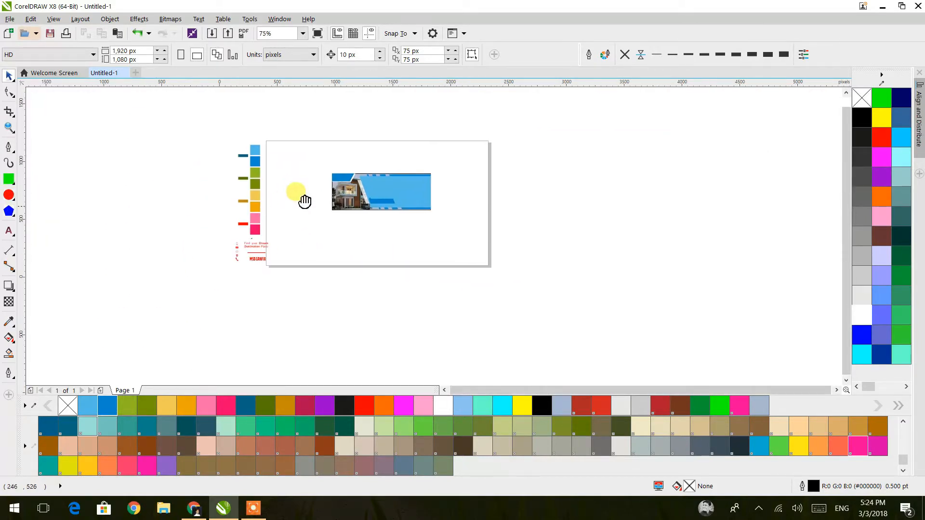
{"action": "left_click_drag", "start_coordinate": [236, 229], "coordinate": [308, 274]}
{"action": "left_click_drag", "start_coordinate": [265, 238], "coordinate": [378, 223]}
{"action": "left_click", "coordinate": [438, 229]}
{"action": "scroll", "coordinate": [357, 212], "scroll_direction": "up", "scroll_amount": 1}
{"action": "scroll", "coordinate": [357, 212], "scroll_direction": "up", "scroll_amount": 2}
Place the slogan "Find your Dream Destination Place" on the upper part of the light-blue panel and fill it white.
{"action": "key", "text": "Delete"}
{"action": "left_click_drag", "start_coordinate": [417, 240], "coordinate": [570, 133]}
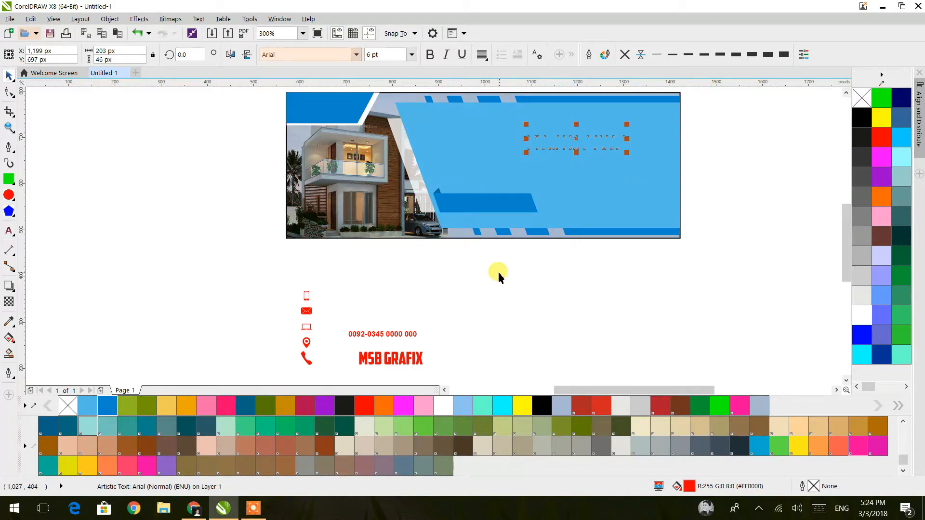
{"action": "left_click", "coordinate": [861, 314]}
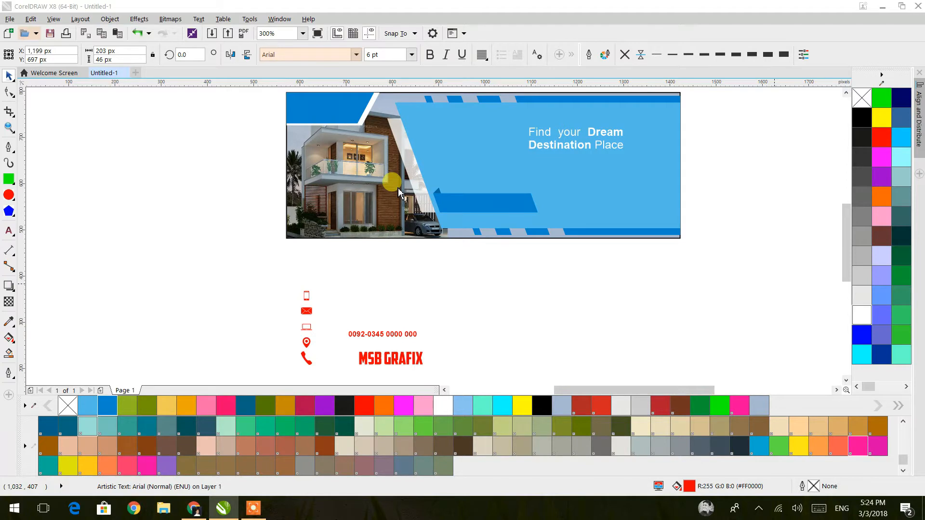
{"action": "left_click", "coordinate": [265, 506]}
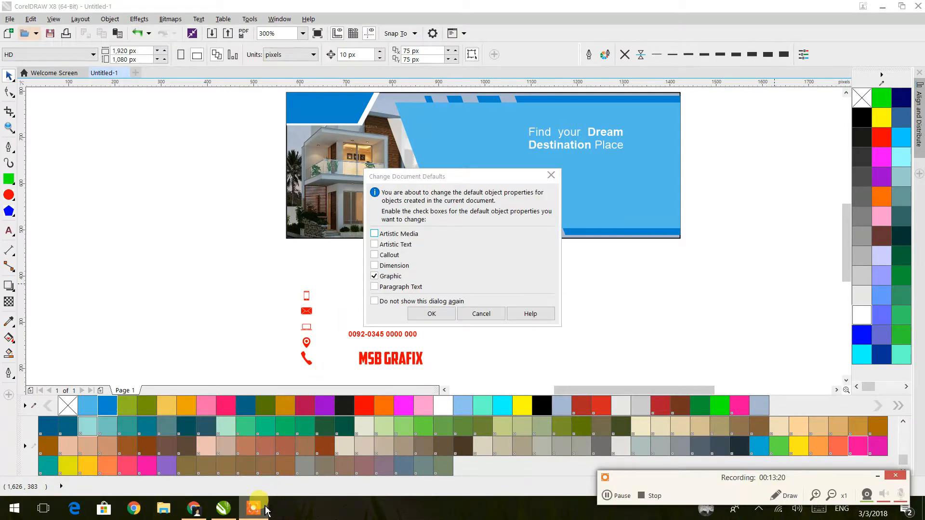
{"action": "left_click", "coordinate": [483, 314]}
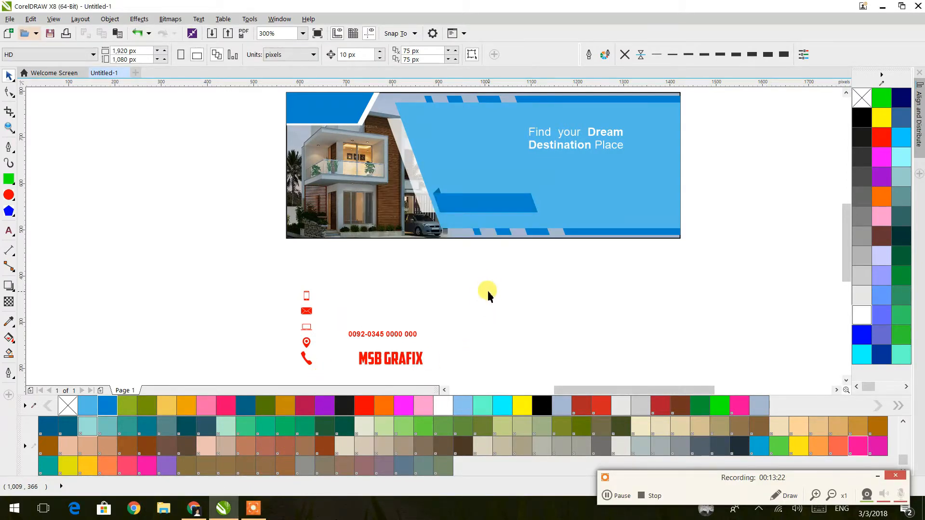
{"action": "left_click", "coordinate": [877, 476]}
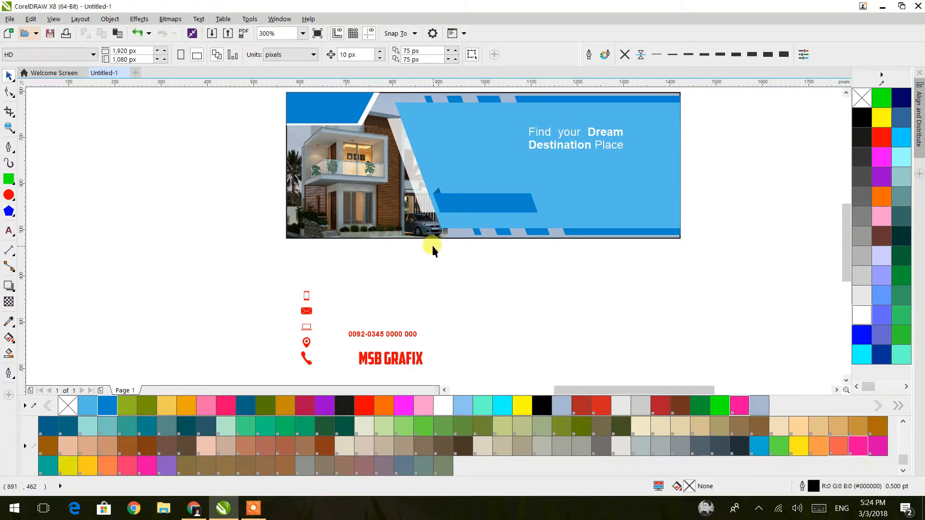
{"action": "left_click_drag", "start_coordinate": [458, 241], "coordinate": [452, 284]}
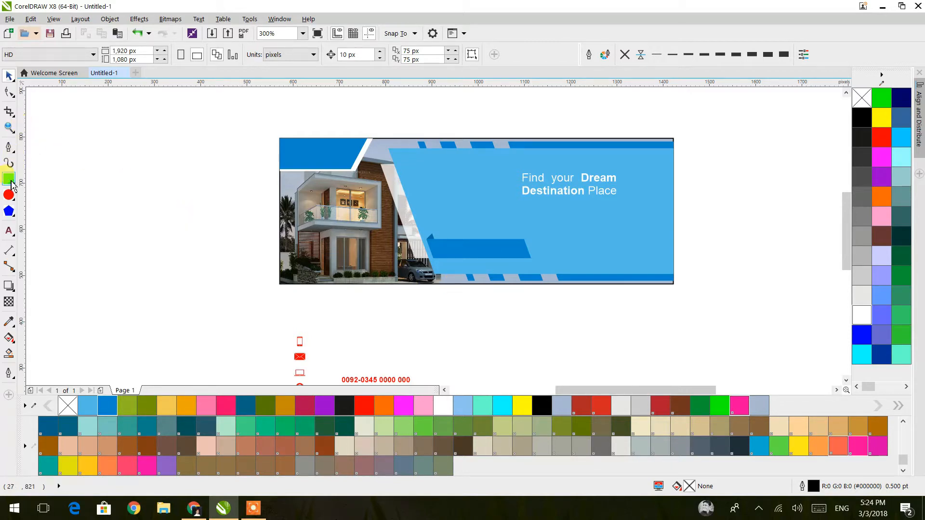
{"action": "left_click", "coordinate": [10, 182]}
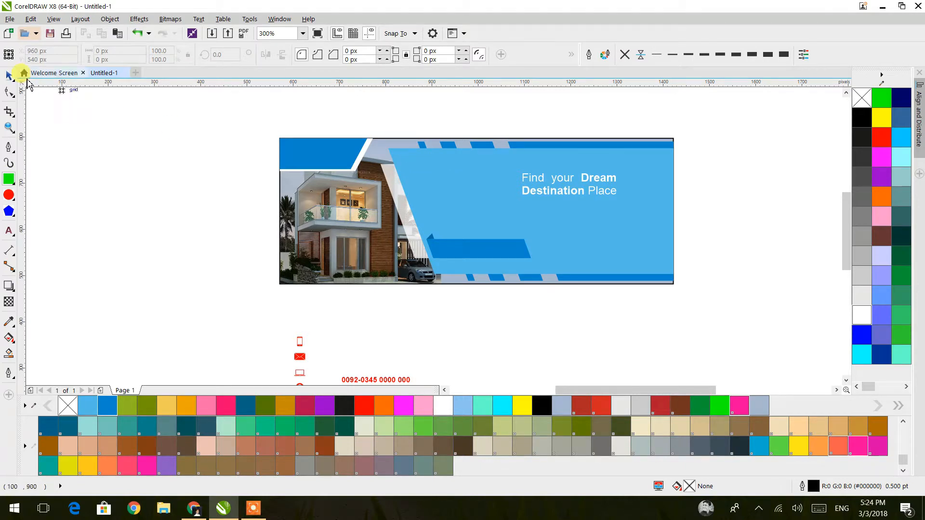
{"action": "left_click", "coordinate": [9, 76]}
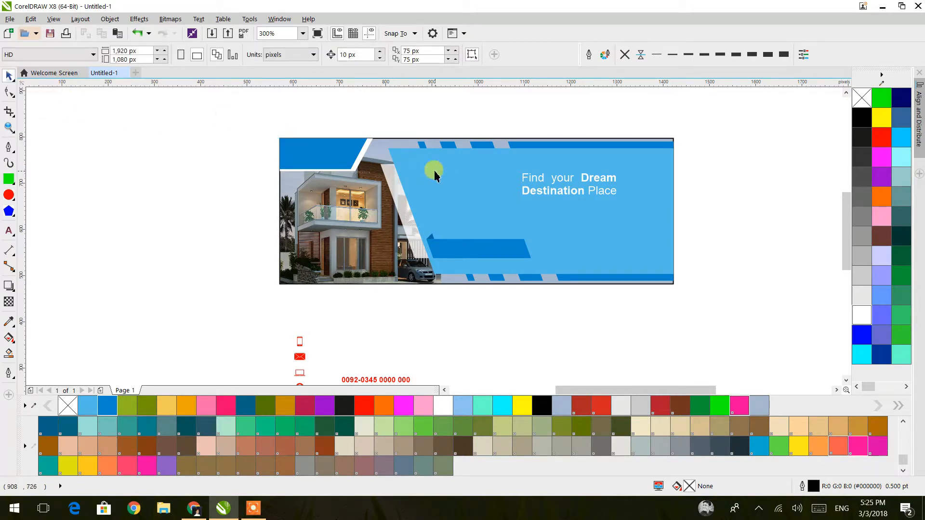
Place a copy of the light-blue panel over the original, with the copy's height reduced to 251 px.
{"action": "left_click", "coordinate": [453, 164]}
{"action": "left_click_drag", "start_coordinate": [450, 165], "coordinate": [601, 274]}
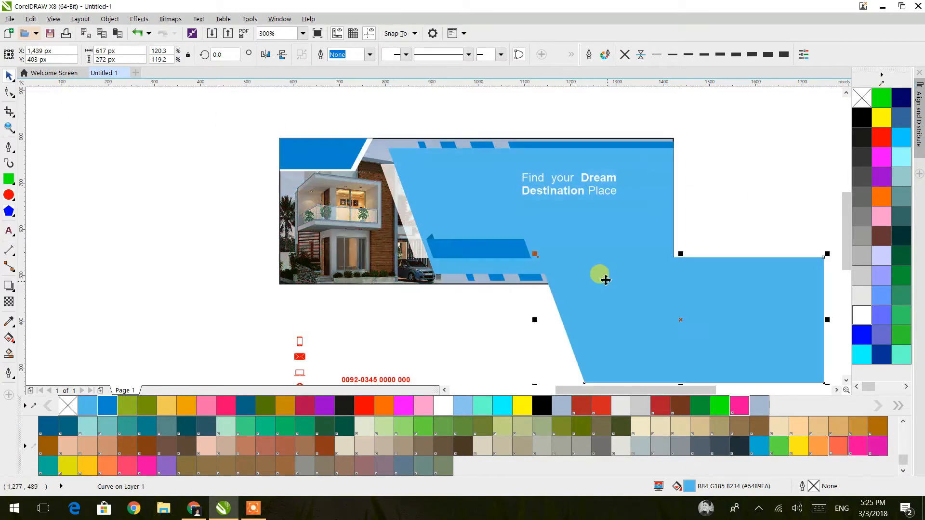
{"action": "left_click_drag", "start_coordinate": [644, 333], "coordinate": [577, 250]}
{"action": "left_click_drag", "start_coordinate": [602, 294], "coordinate": [599, 281]}
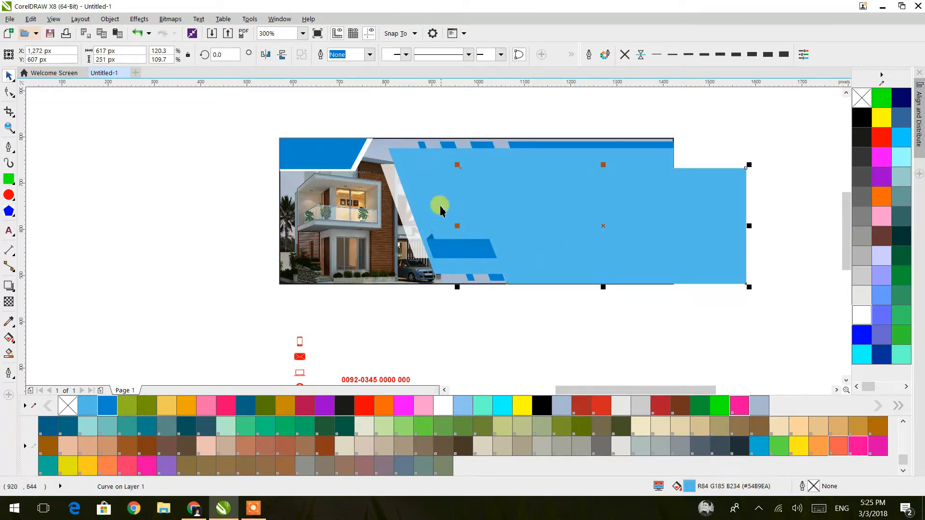
{"action": "key", "text": "ctrl+z"}
{"action": "key", "text": "ctrl+z"}
{"action": "key", "text": "ctrl+z"}
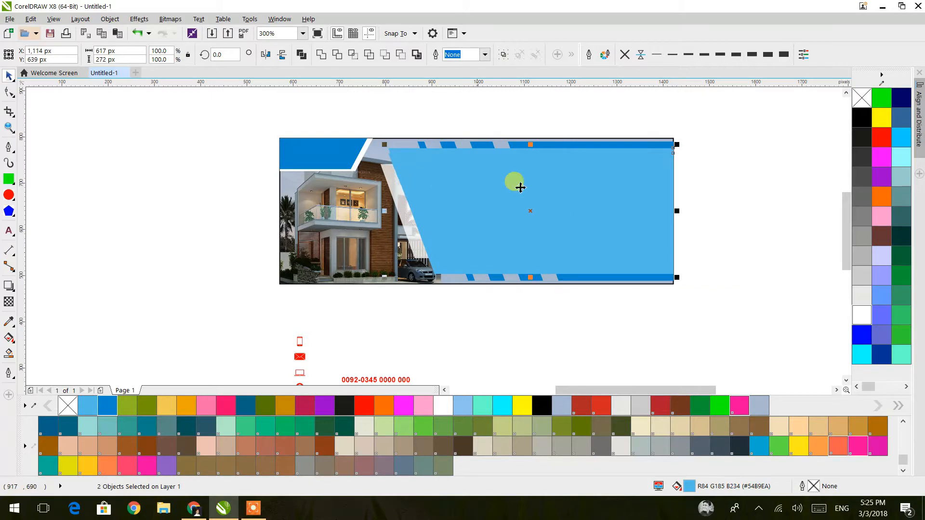
Give the light-blue panel and its copy a white hairline outline and undo the trial removal of their fills.
{"action": "right_click", "coordinate": [862, 314]}
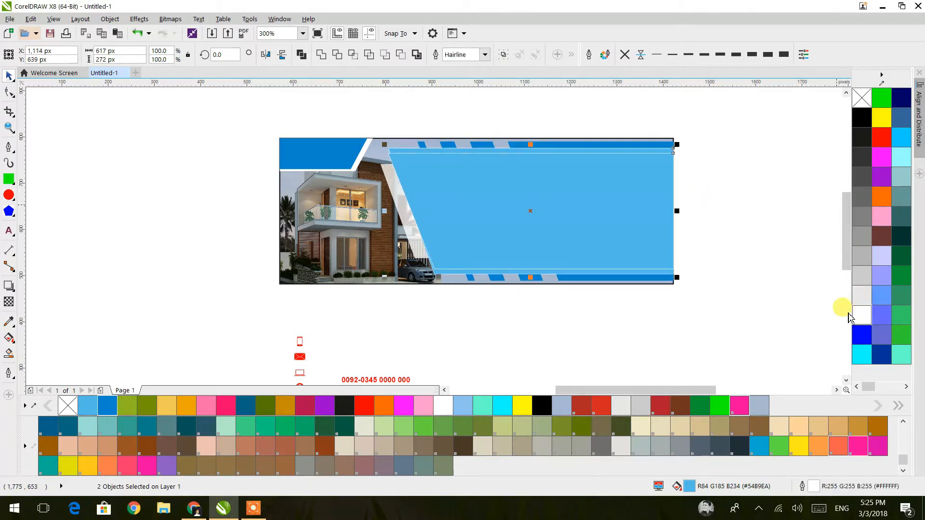
{"action": "left_click", "coordinate": [861, 98]}
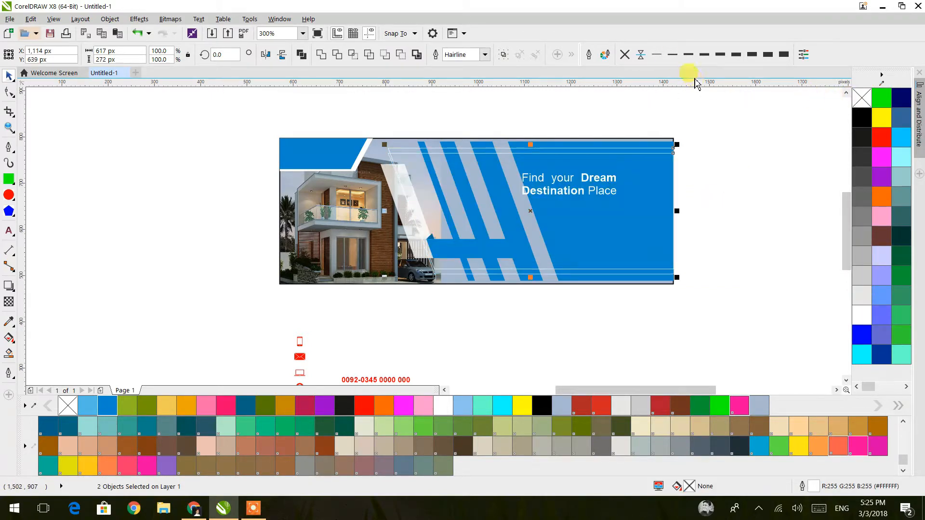
{"action": "key", "text": "ctrl+z"}
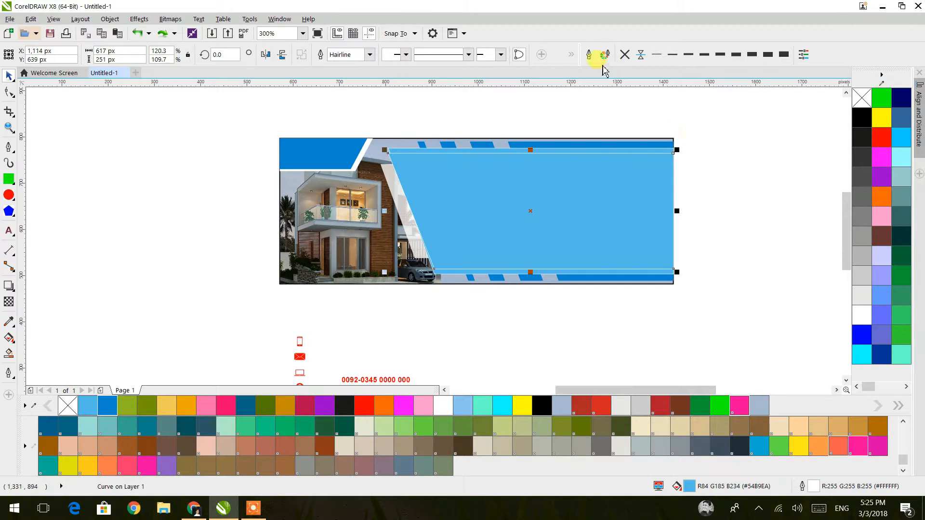
Set the copied panel's outline to a 4 pt dashed line with rounded corners and caps, behind the fill and scaled with the object.
{"action": "left_click", "coordinate": [588, 56]}
{"action": "left_click", "coordinate": [427, 256]}
{"action": "left_click", "coordinate": [428, 294]}
{"action": "left_click", "coordinate": [471, 318]}
{"action": "left_click", "coordinate": [471, 330]}
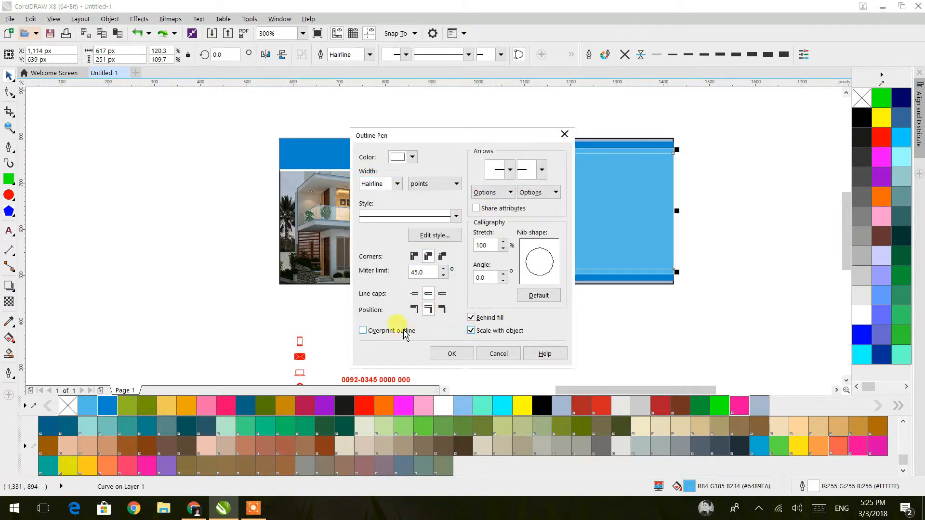
{"action": "left_click", "coordinate": [393, 185]}
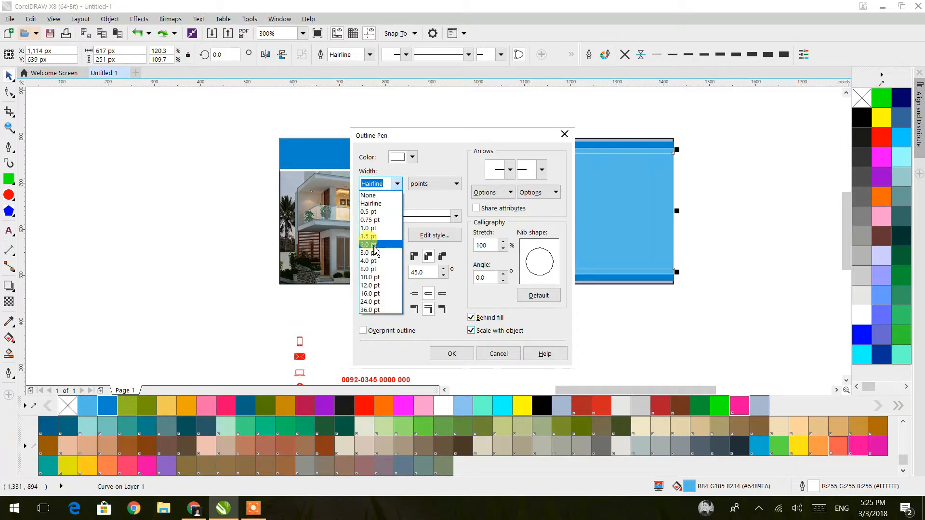
{"action": "left_click", "coordinate": [373, 261]}
{"action": "left_click", "coordinate": [456, 217]}
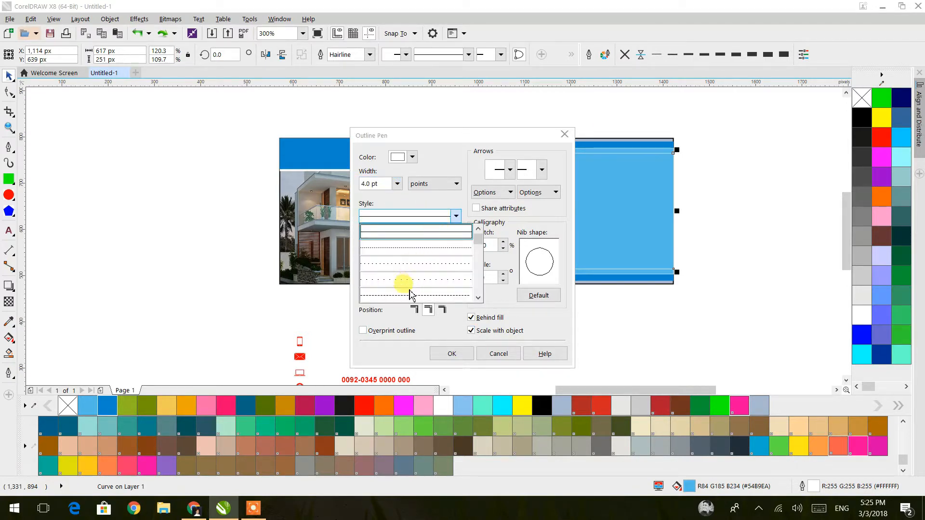
{"action": "left_click", "coordinate": [436, 313]}
{"action": "left_click", "coordinate": [451, 354]}
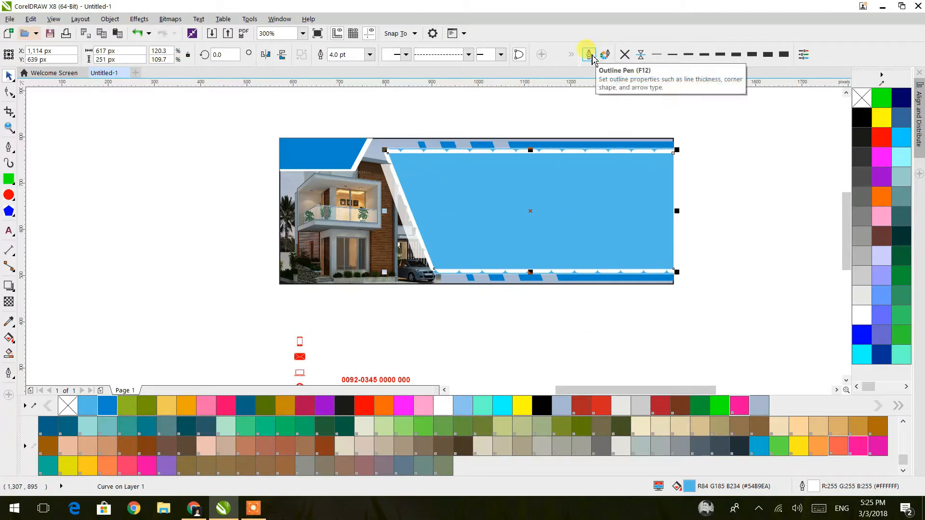
Try to delete the node at the upper end of the copied panel's slanted side.
{"action": "left_click", "coordinate": [9, 92]}
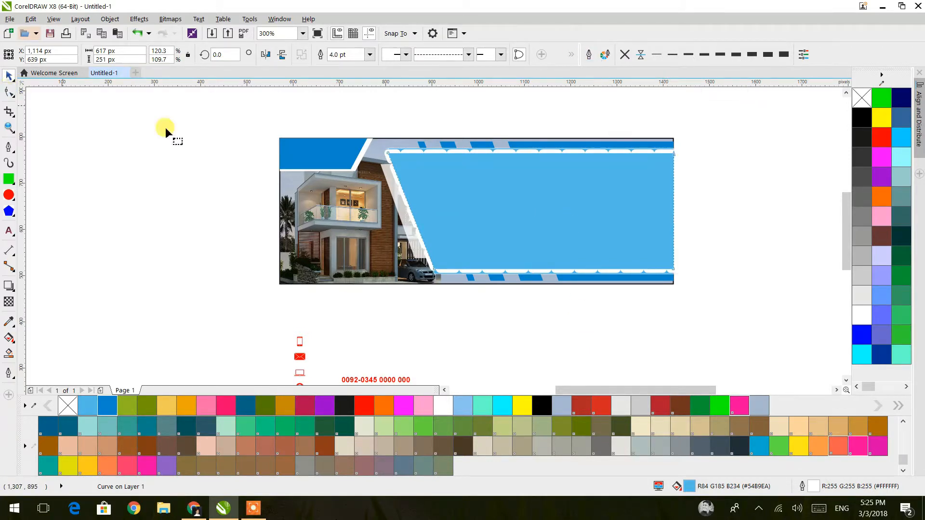
{"action": "left_click", "coordinate": [387, 153]}
{"action": "key", "text": "Delete"}
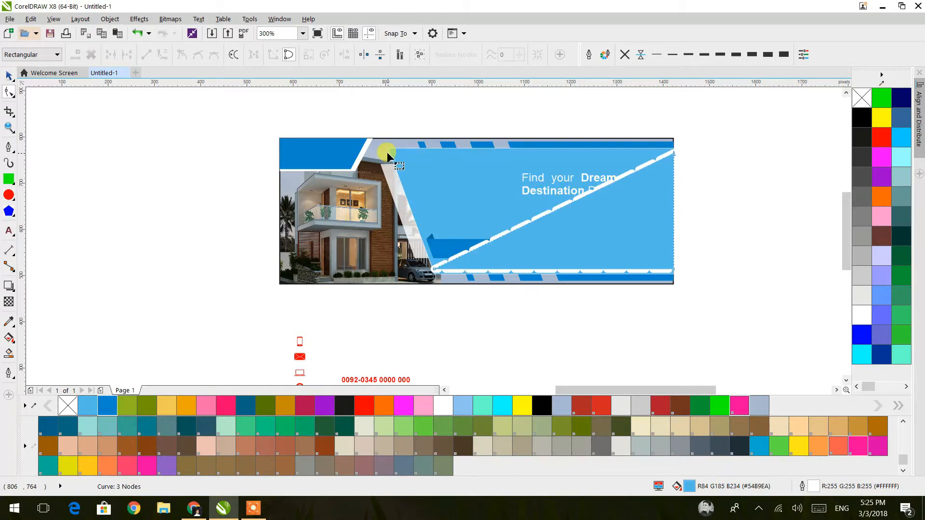
{"action": "key", "text": "ctrl+z"}
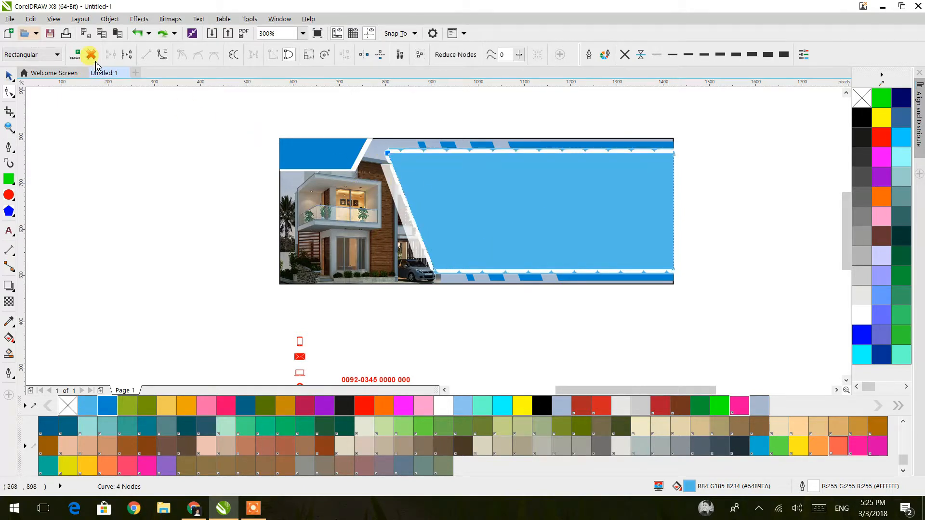
Break the copied panel's curve at the upper and lower nodes of its slanted side.
{"action": "left_click", "coordinate": [126, 55]}
{"action": "left_click", "coordinate": [424, 266]}
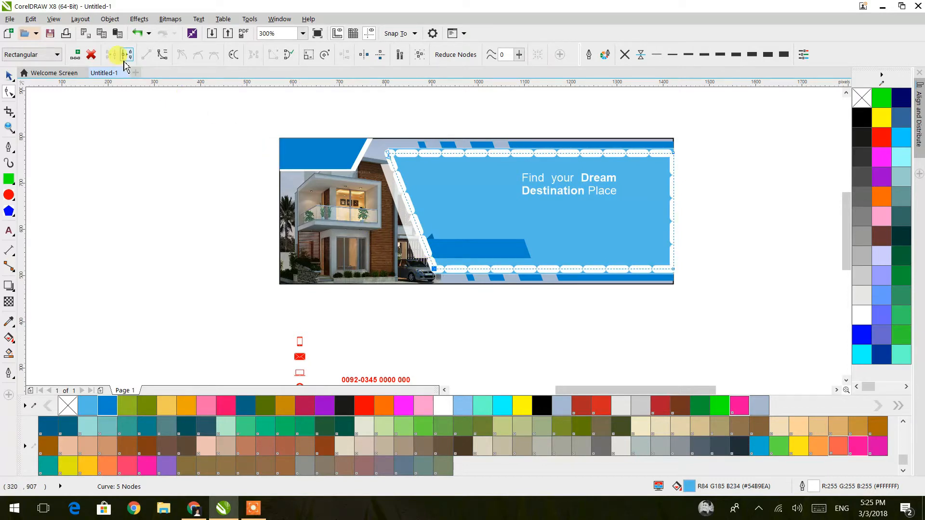
{"action": "left_click", "coordinate": [124, 58]}
Break the dashed outline apart and delete the segment along the slanted side.
{"action": "left_click", "coordinate": [8, 76]}
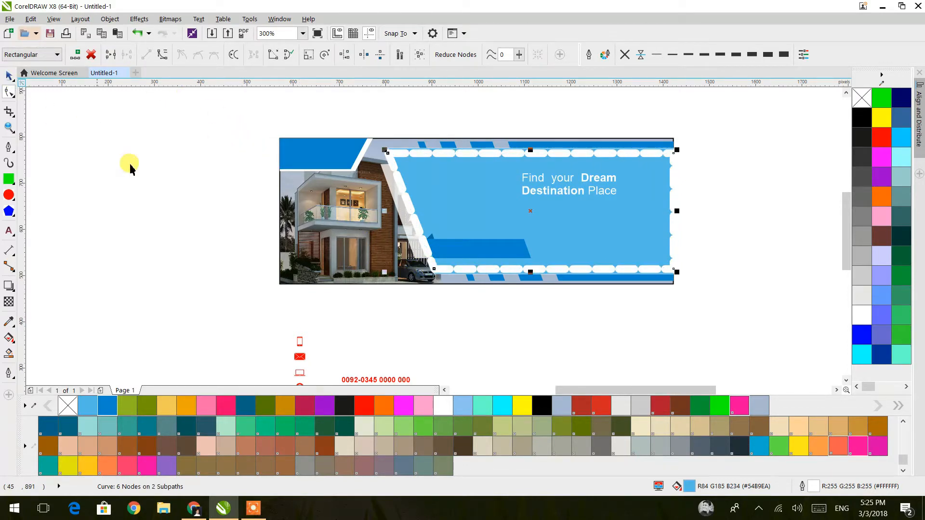
{"action": "left_click", "coordinate": [408, 206]}
{"action": "left_click", "coordinate": [301, 55]}
{"action": "left_click", "coordinate": [339, 120]}
{"action": "left_click", "coordinate": [409, 204]}
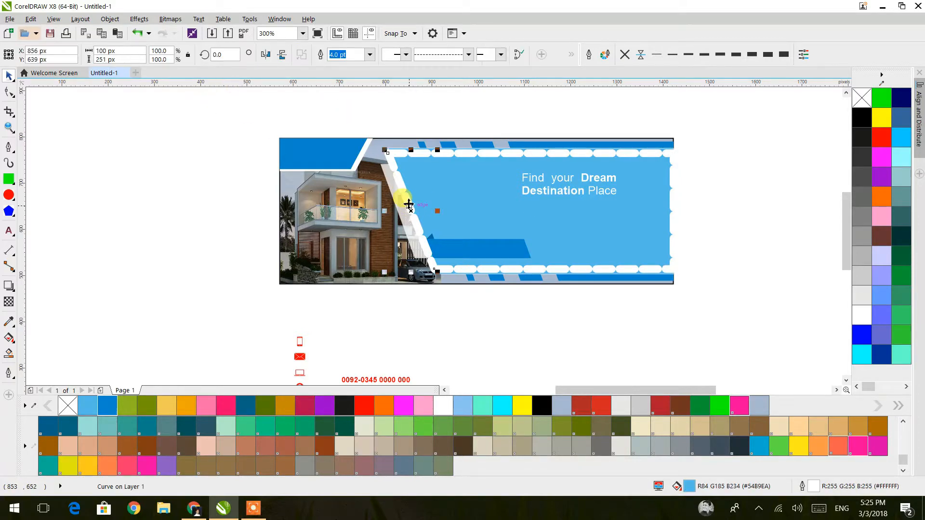
{"action": "key", "text": "Delete"}
Break the remaining dashed outline at both corner nodes of the banner's right edge.
{"action": "left_click", "coordinate": [397, 152]}
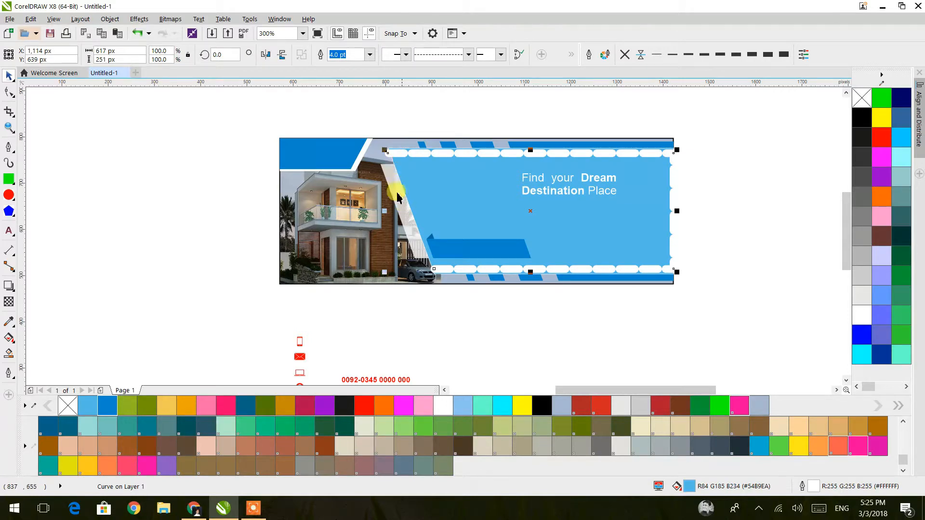
{"action": "key", "text": "Escape"}
{"action": "left_click", "coordinate": [391, 157]}
{"action": "left_click", "coordinate": [13, 95]}
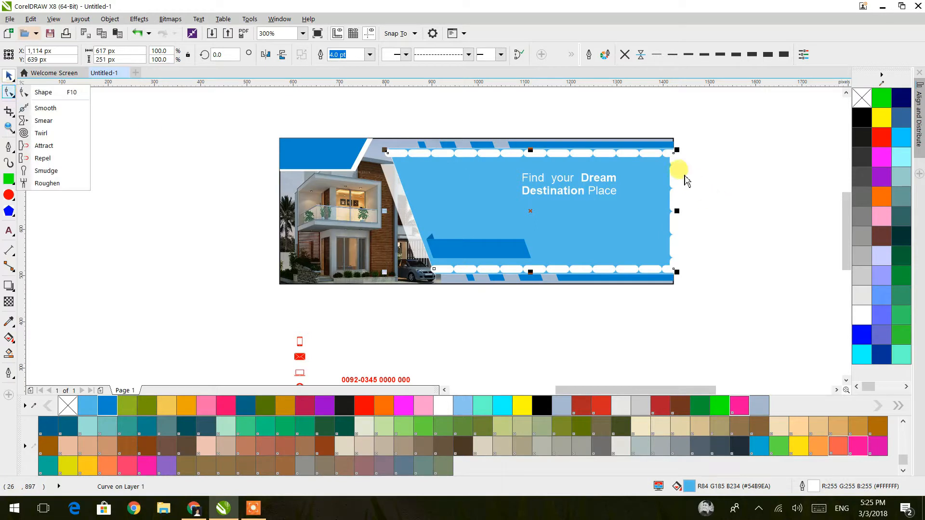
{"action": "left_click", "coordinate": [58, 92]}
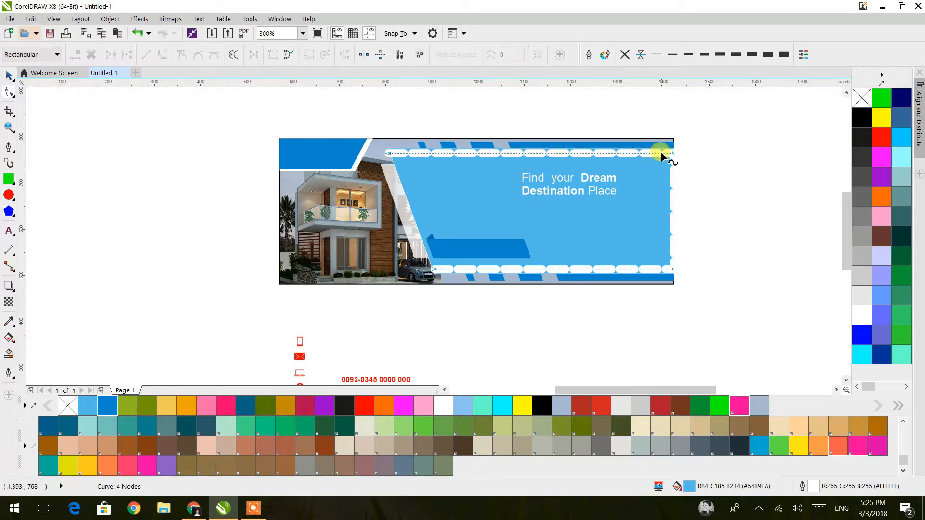
{"action": "left_click", "coordinate": [673, 153]}
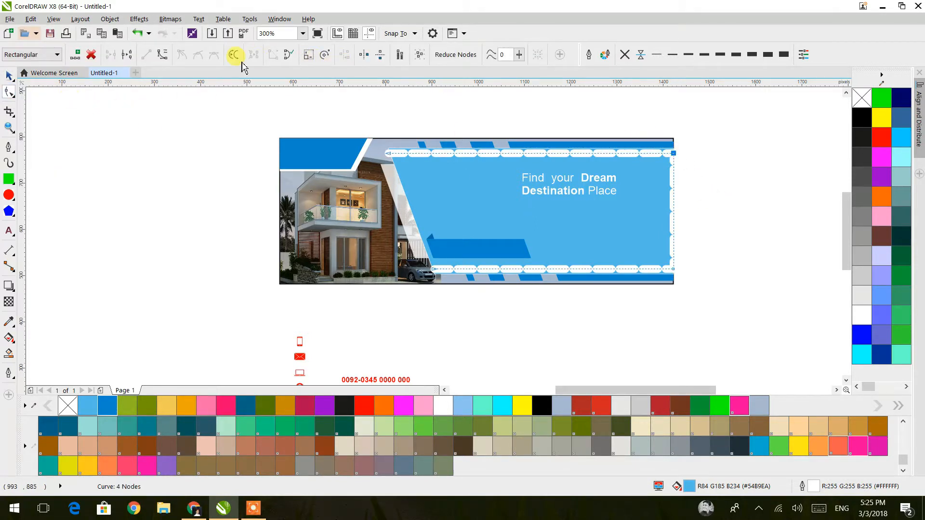
{"action": "left_click", "coordinate": [127, 54]}
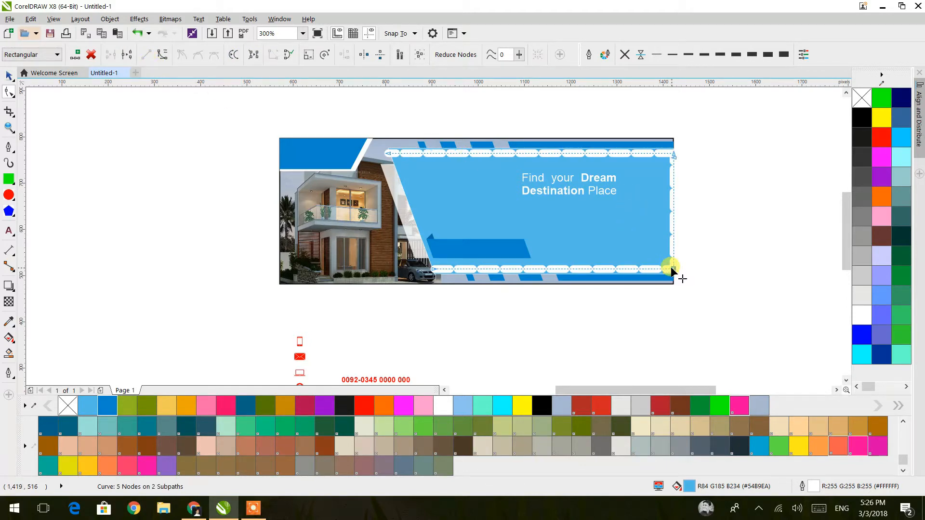
{"action": "left_click", "coordinate": [126, 54]}
{"action": "left_click", "coordinate": [672, 189]}
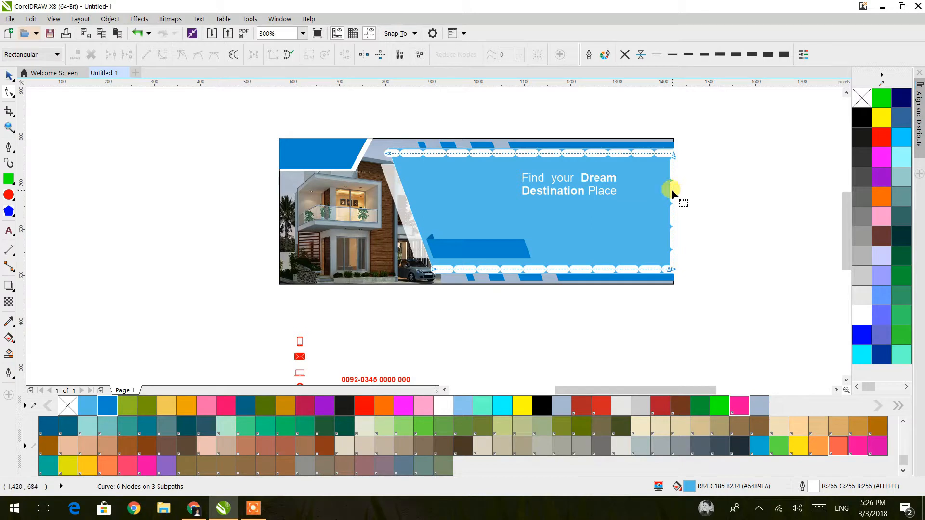
Break the dashed outline apart and delete its vertical segment along the banner's right edge.
{"action": "left_click", "coordinate": [9, 76]}
{"action": "left_click", "coordinate": [299, 55]}
{"action": "left_click", "coordinate": [646, 177]}
{"action": "left_click", "coordinate": [668, 195]}
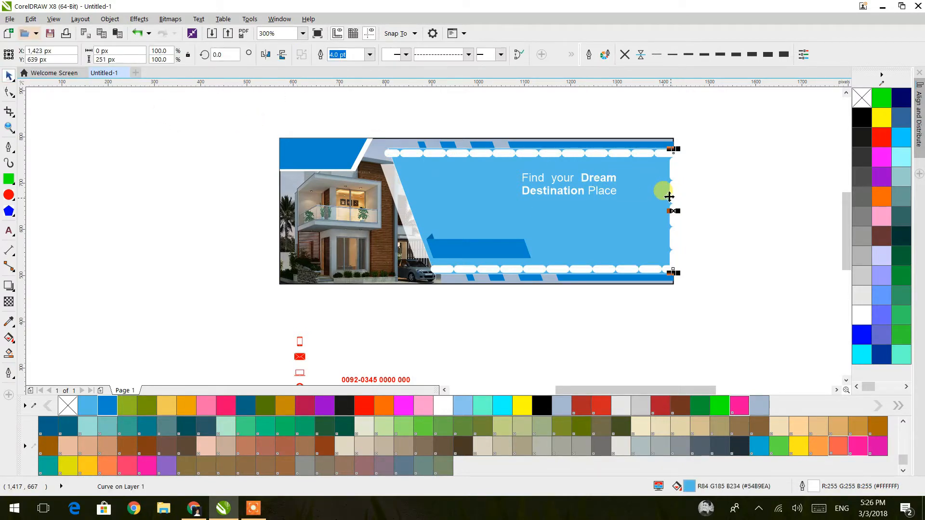
Move the lower dashed line up by 10 px and select it together with the upper dashed line.
{"action": "left_click", "coordinate": [631, 153]}
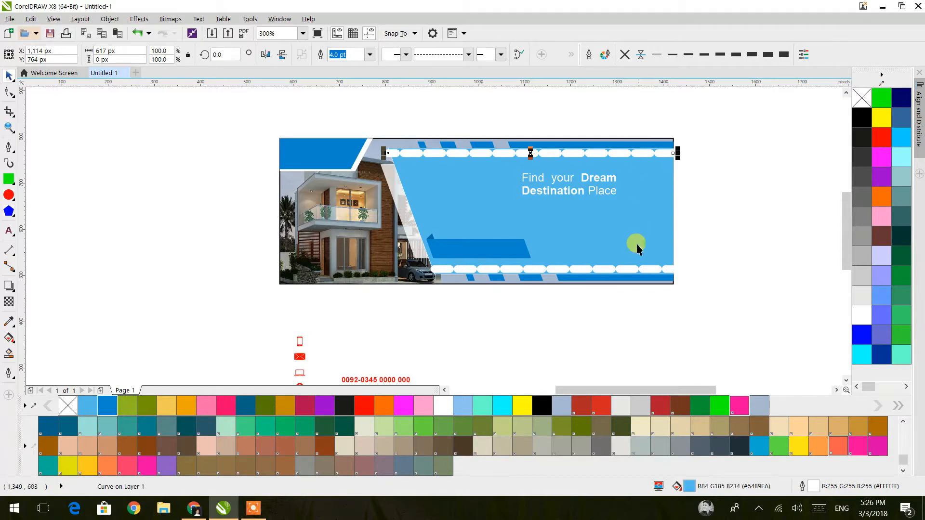
{"action": "left_click", "coordinate": [627, 269], "text": "shift"}
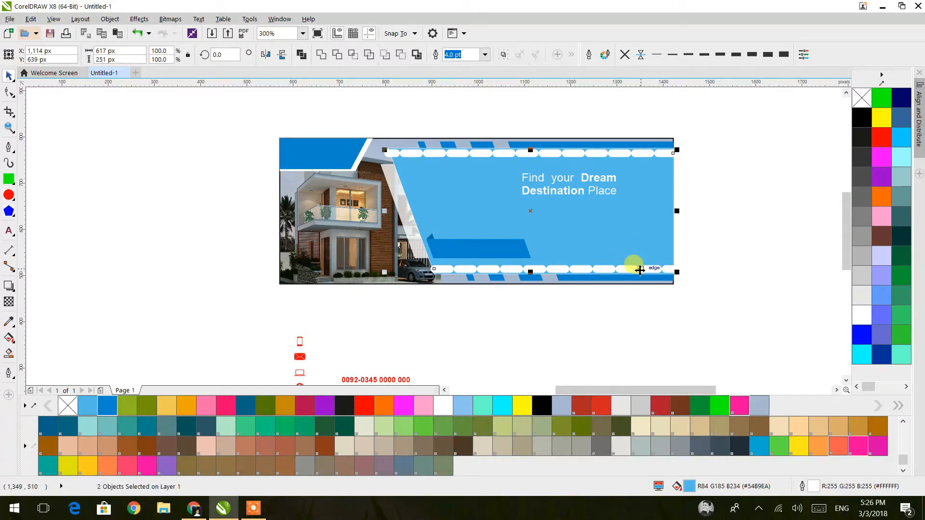
{"action": "left_click", "coordinate": [674, 272]}
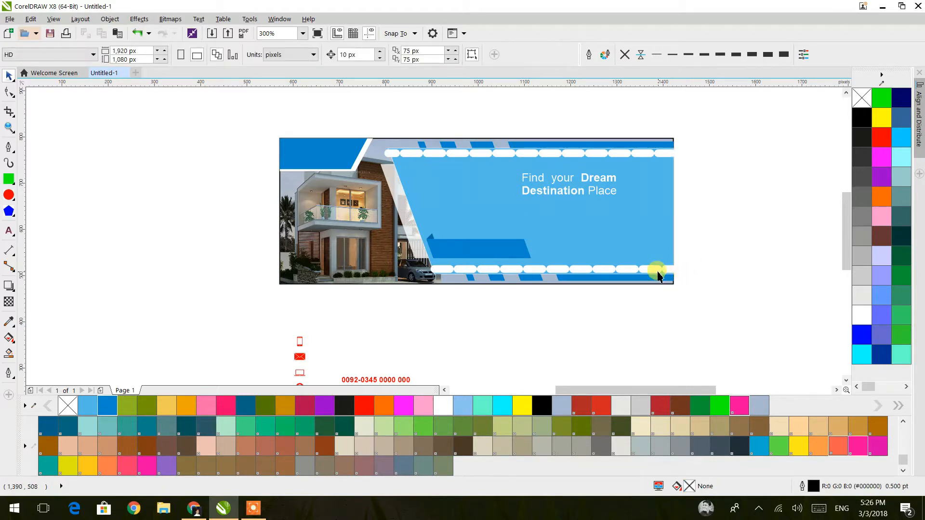
{"action": "key", "text": "Up"}
{"action": "key", "text": "Up"}
{"action": "key", "text": "Up"}
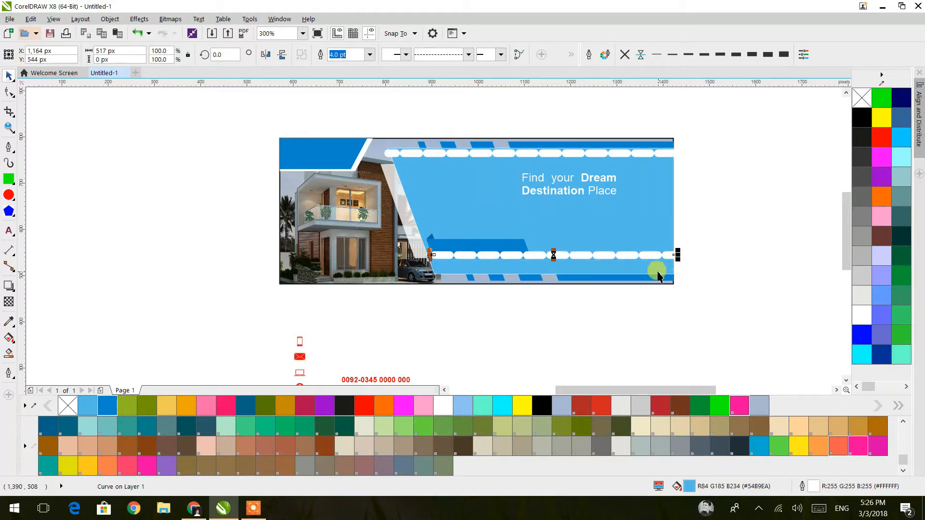
{"action": "key", "text": "Down"}
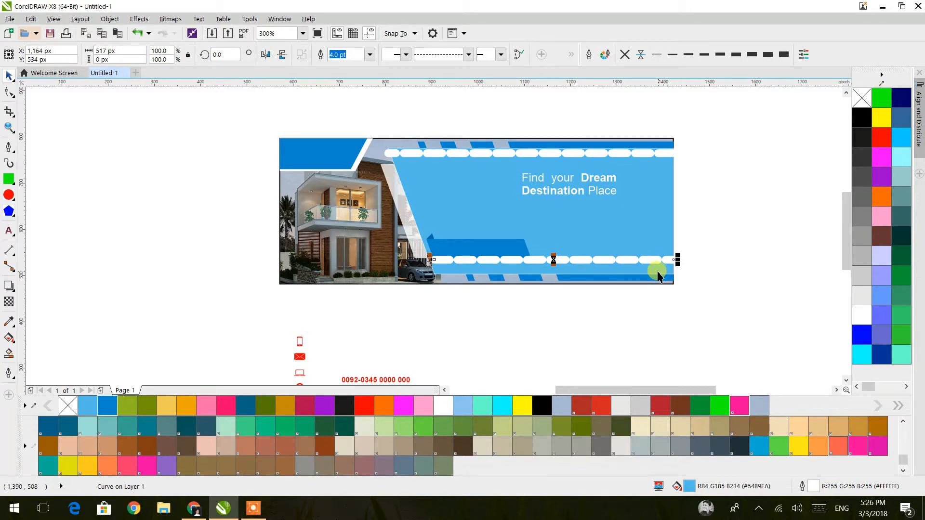
{"action": "key", "text": "Down"}
{"action": "left_click", "coordinate": [639, 154], "text": "shift"}
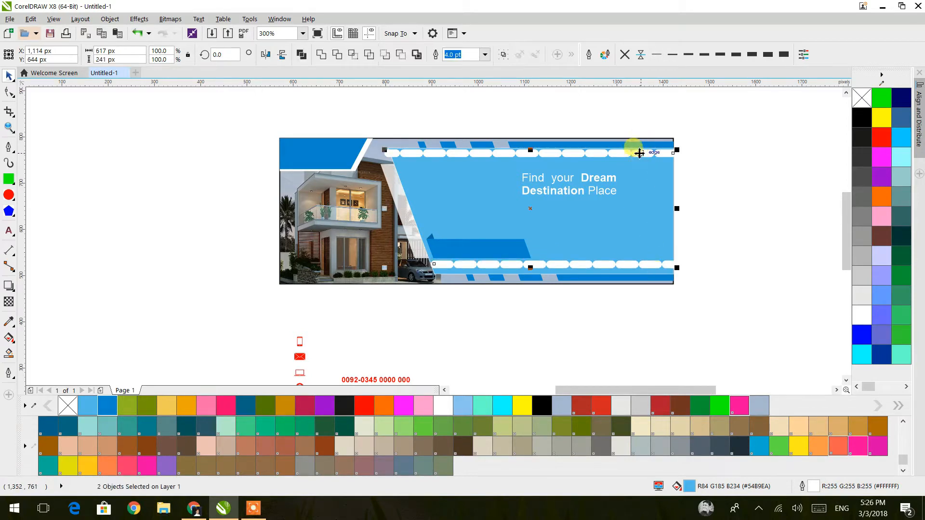
Centre the two dashed lines, as one group, vertically on the banner frame and set the outline width of both objects to 1 pt.
{"action": "key", "text": "ctrl+g"}
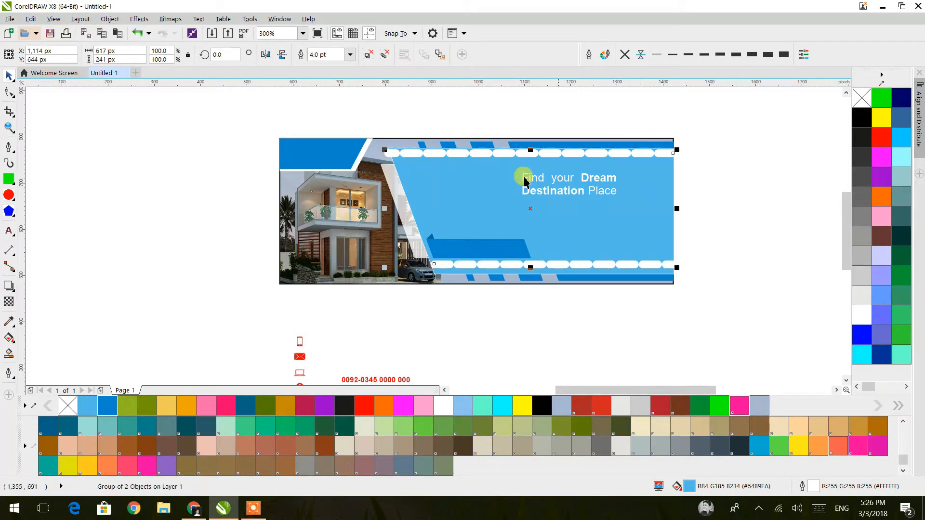
{"action": "left_click", "coordinate": [344, 194], "text": "shift"}
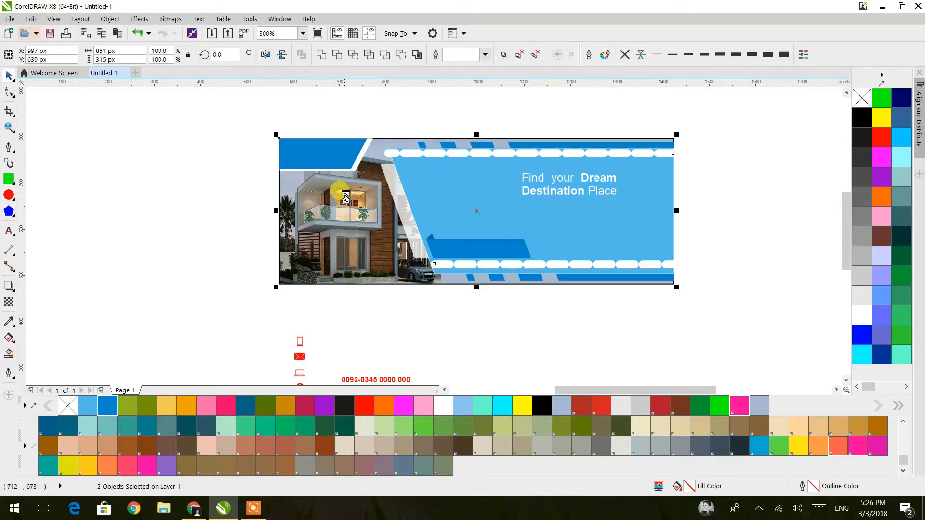
{"action": "key", "text": "c"}
{"action": "left_click", "coordinate": [688, 54]}
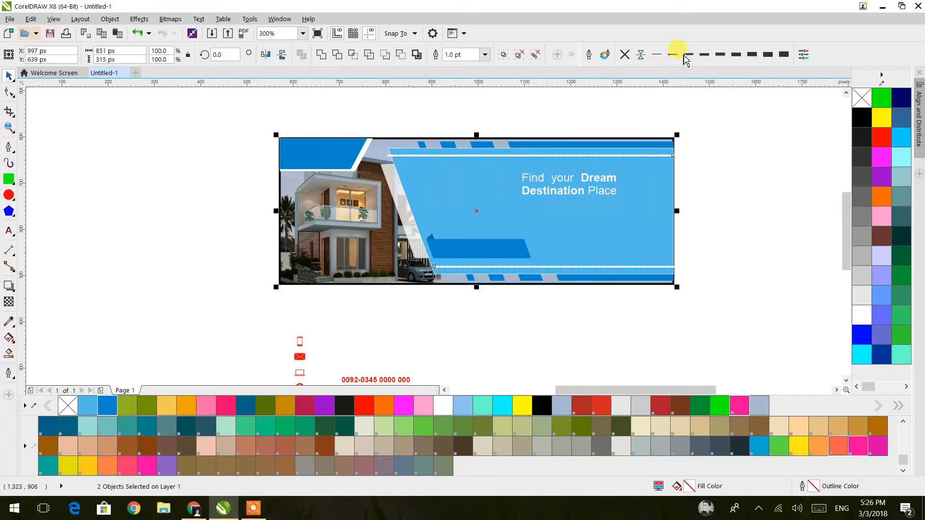
Try a widely spaced dotted outline style on the dashed lines and the banner frame together, and undo it.
{"action": "left_click", "coordinate": [588, 57]}
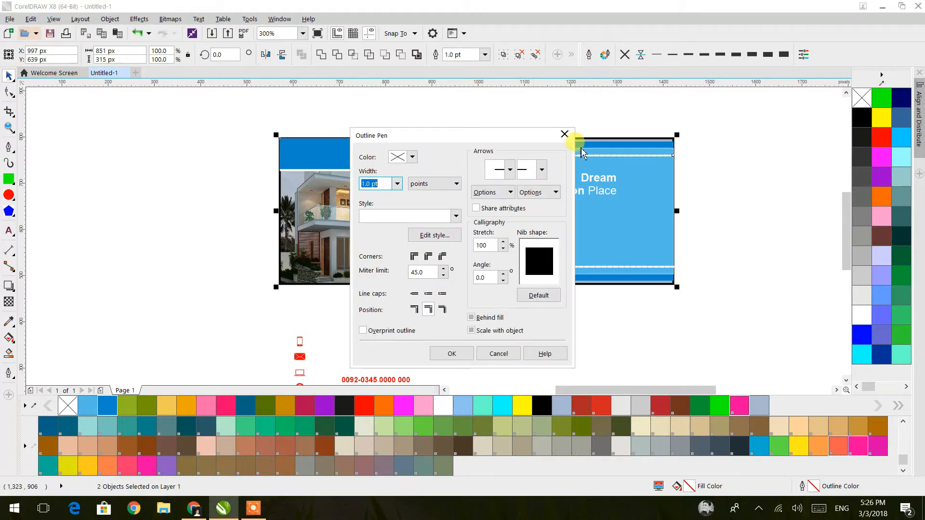
{"action": "left_click", "coordinate": [438, 218]}
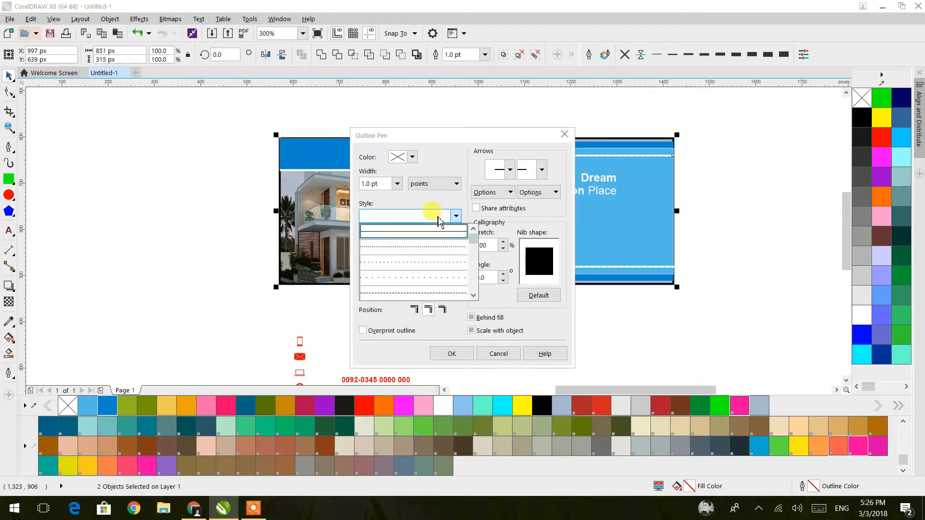
{"action": "left_click", "coordinate": [436, 280]}
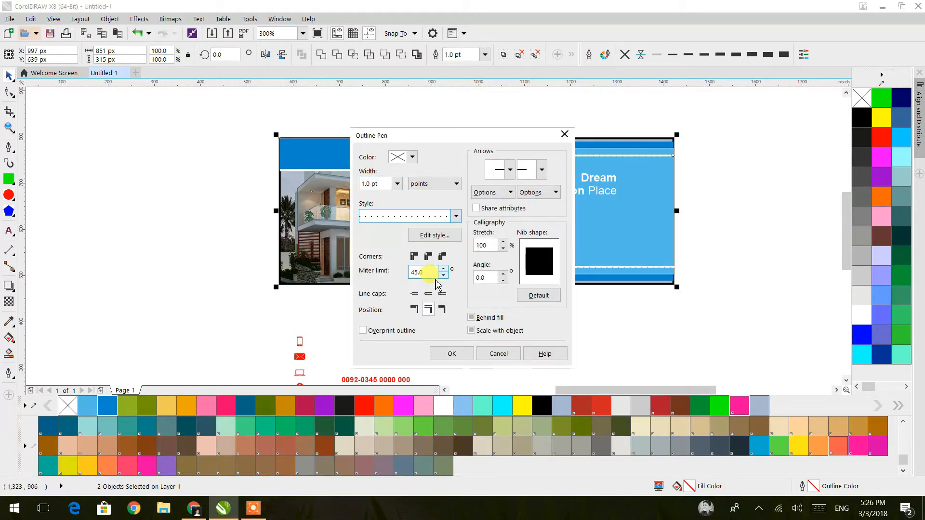
{"action": "left_click", "coordinate": [451, 354]}
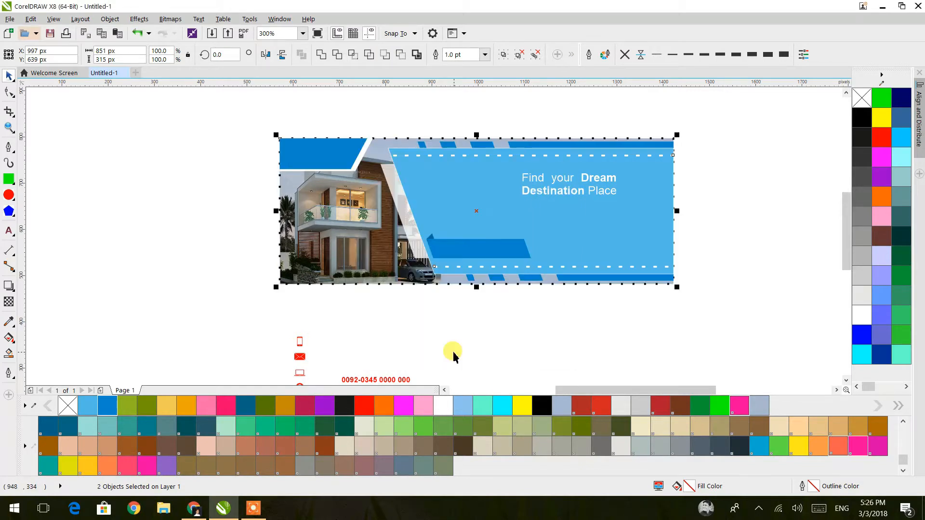
{"action": "left_click", "coordinate": [224, 56]}
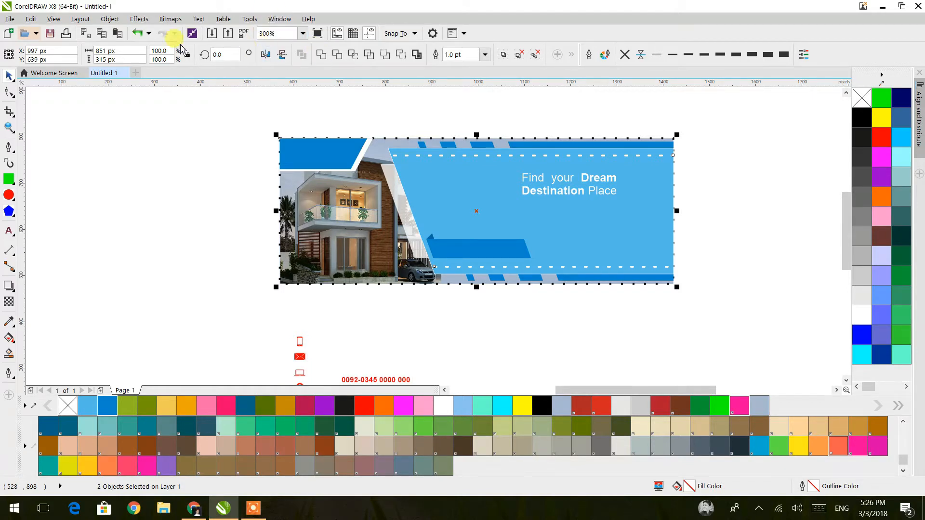
{"action": "left_click", "coordinate": [136, 34]}
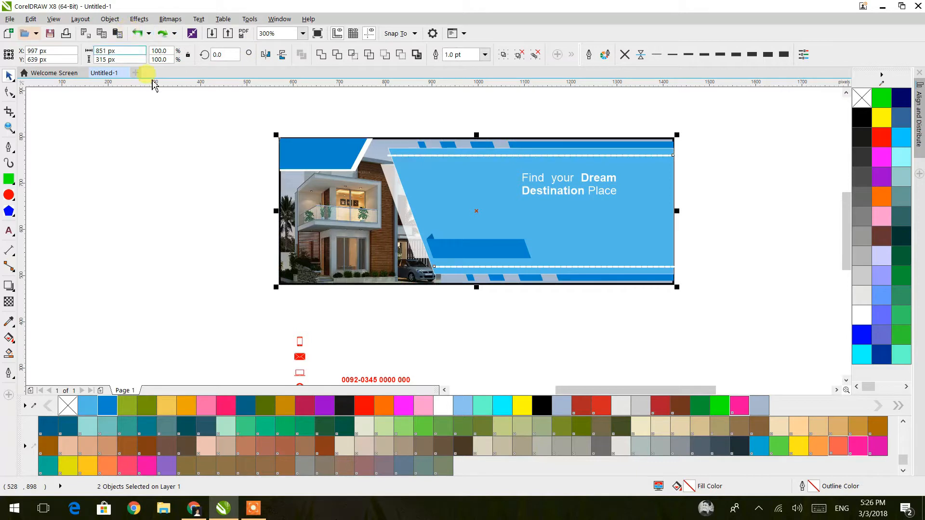
Select only the grouped dashed lines and set their outline style to the third pattern in the list, evenly spaced short dashes.
{"action": "left_click", "coordinate": [396, 157]}
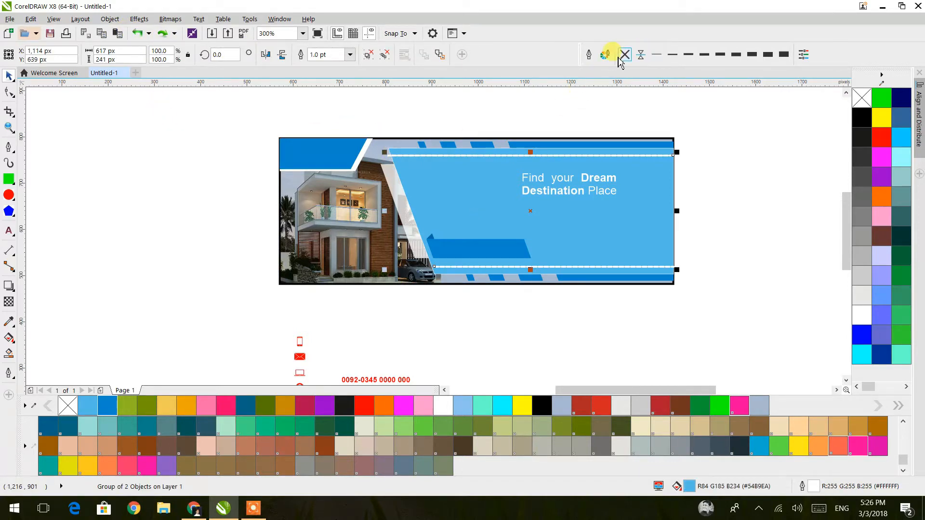
{"action": "left_click", "coordinate": [589, 55]}
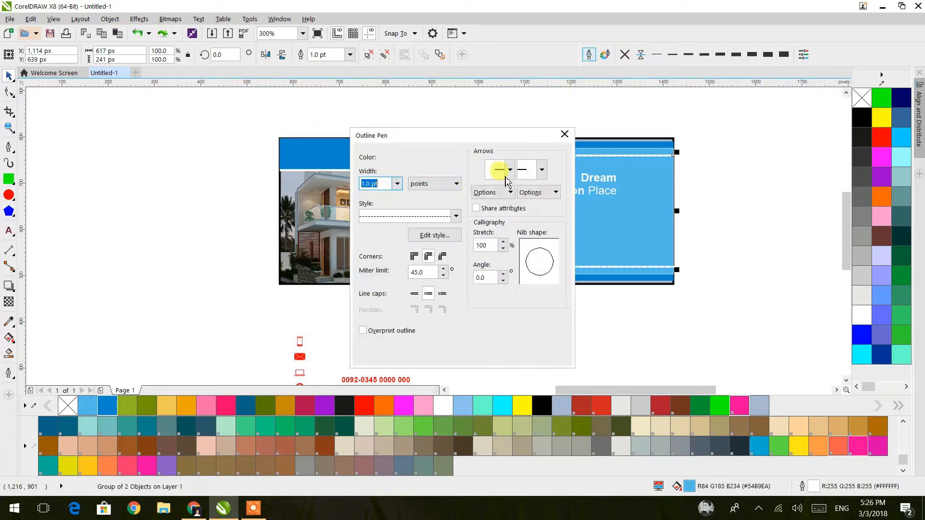
{"action": "left_click", "coordinate": [454, 216]}
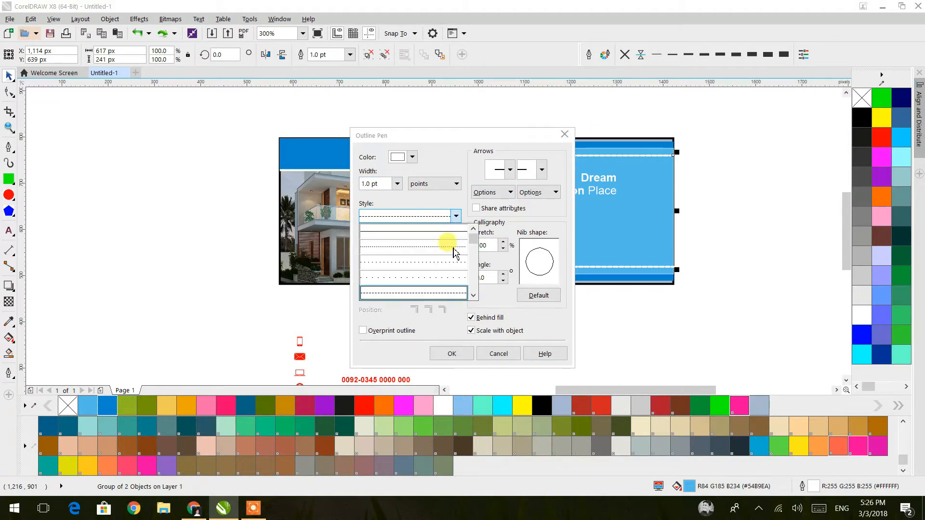
{"action": "left_click", "coordinate": [430, 256]}
{"action": "left_click", "coordinate": [451, 354]}
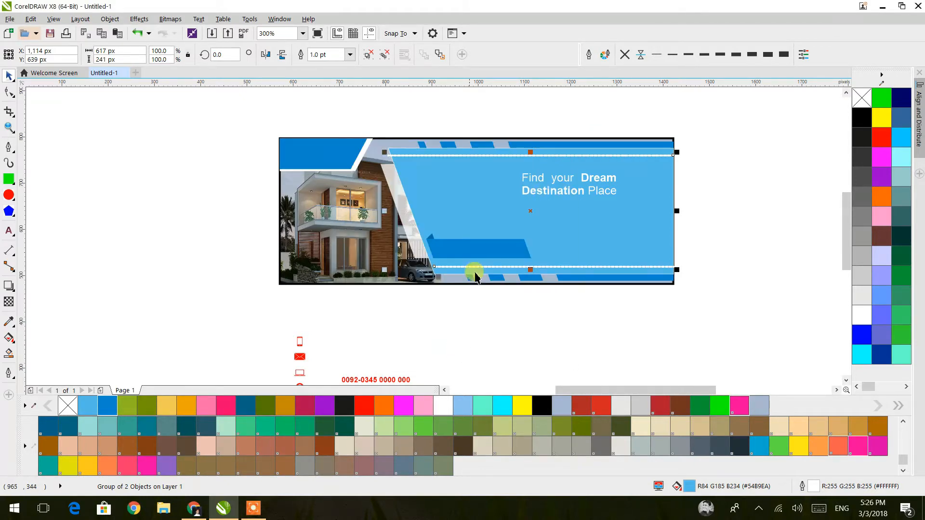
{"action": "left_click", "coordinate": [588, 55]}
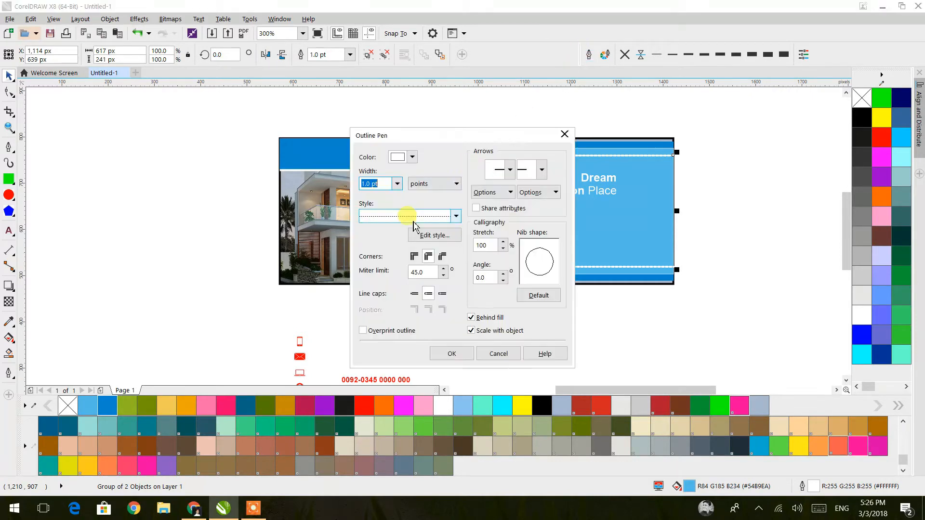
{"action": "left_click", "coordinate": [412, 215]}
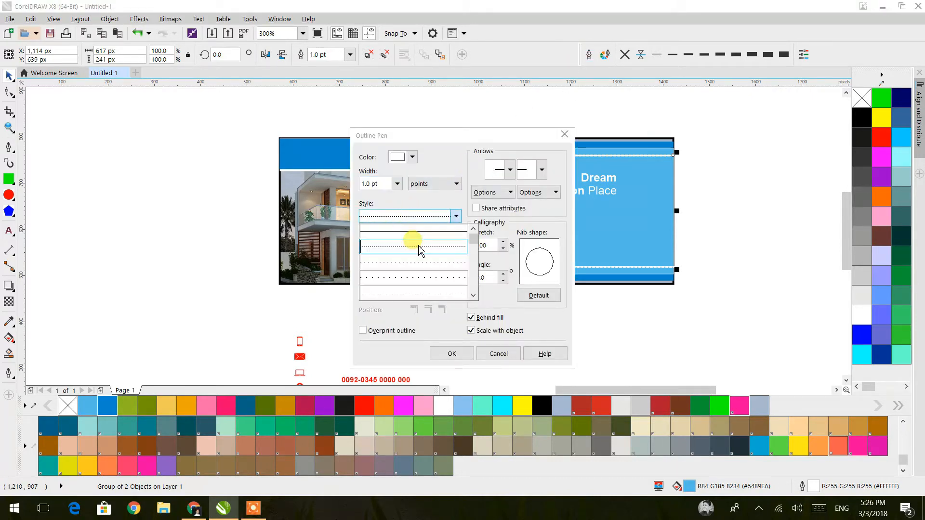
{"action": "left_click", "coordinate": [411, 265]}
{"action": "left_click", "coordinate": [451, 354]}
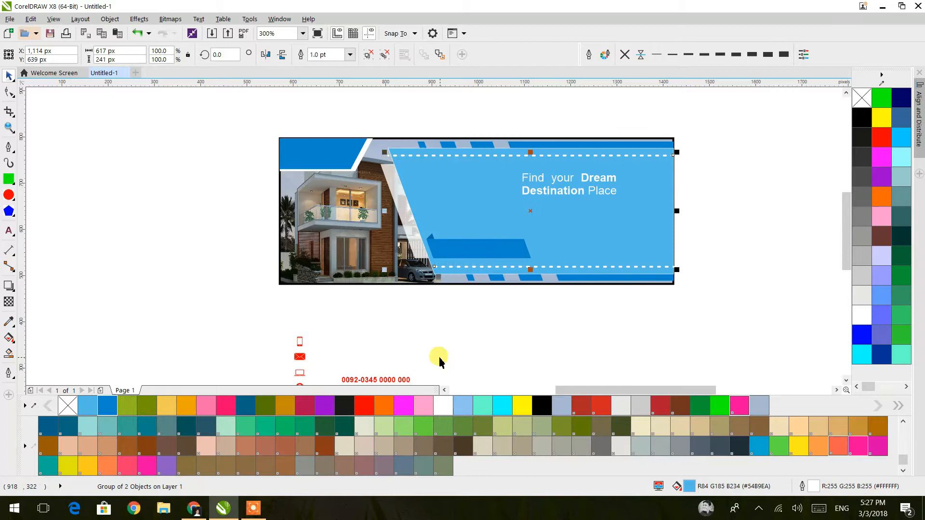
Recolour the outlines of the grouped dashed lines in the darker blue #0085CE.
{"action": "right_click", "coordinate": [89, 410]}
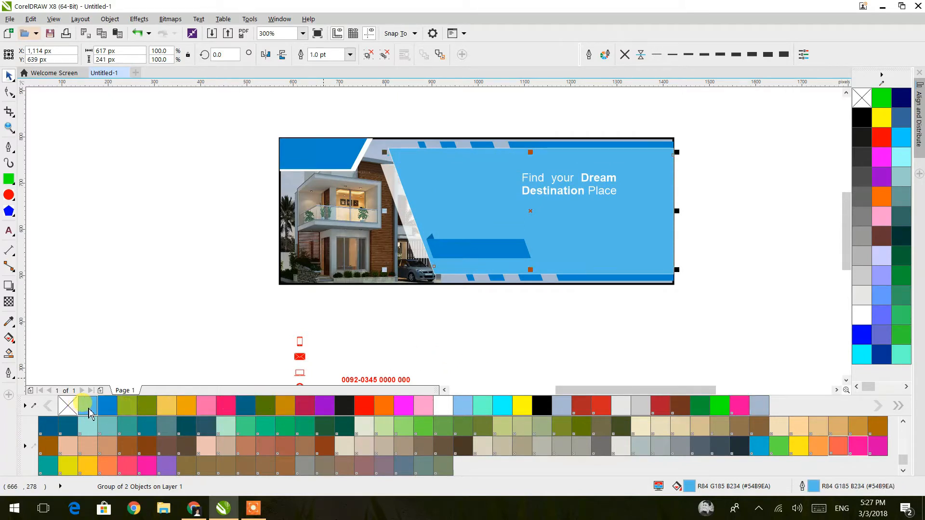
{"action": "left_click", "coordinate": [291, 365]}
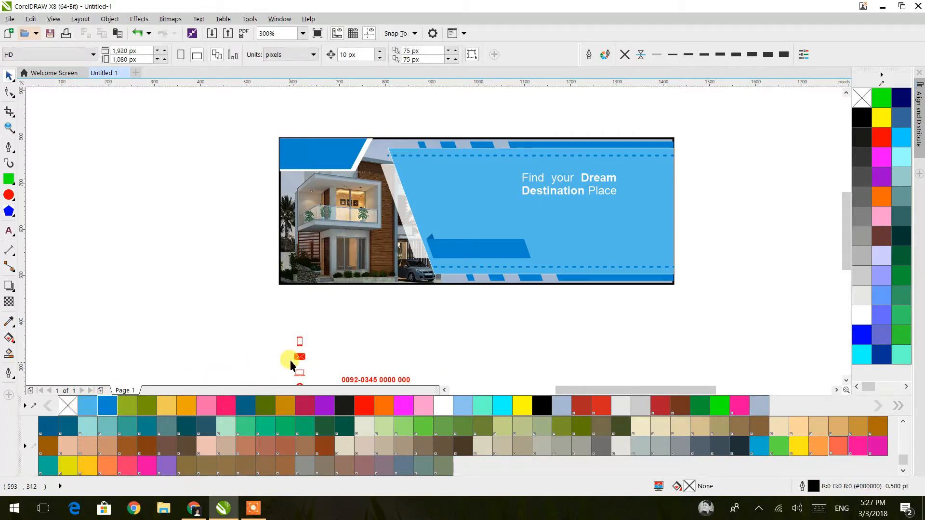
{"action": "left_click", "coordinate": [448, 270]}
{"action": "left_click", "coordinate": [11, 95]}
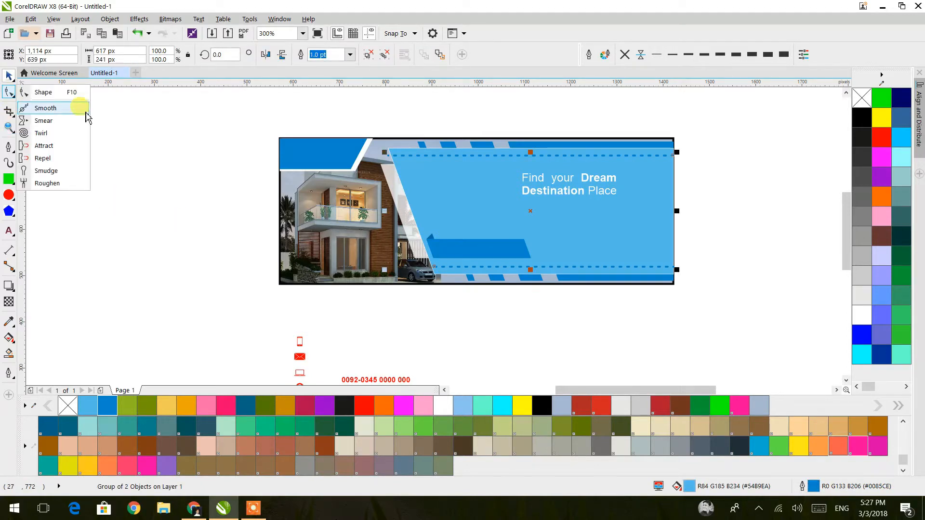
{"action": "left_click", "coordinate": [41, 95]}
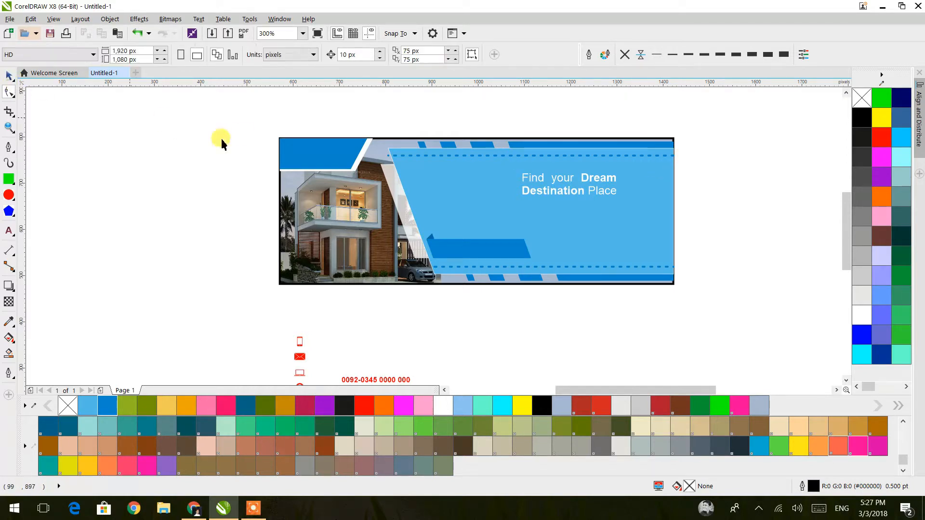
Narrow the grouped dashed lines to about 607 px wide and shift them 10 px to the right, towards the banner's right edge.
{"action": "left_click", "coordinate": [388, 159]}
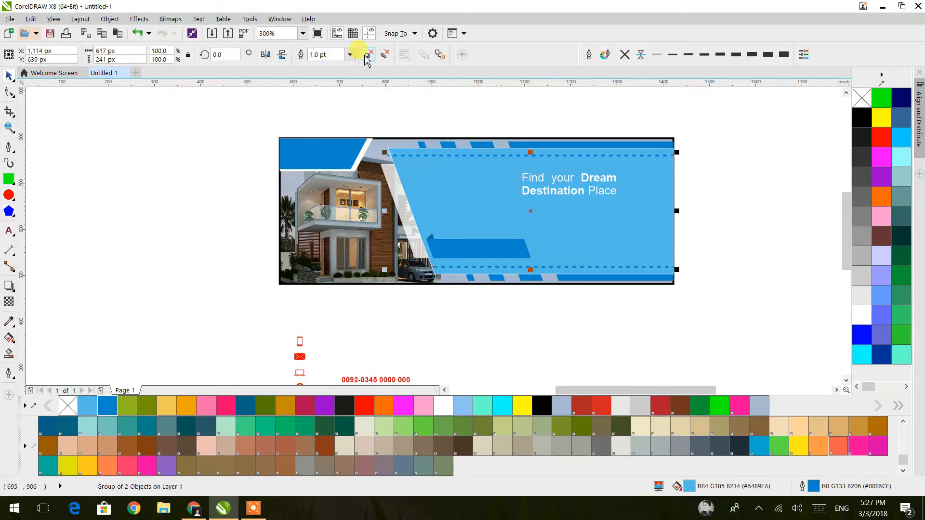
{"action": "scroll", "coordinate": [691, 212], "scroll_direction": "up", "scroll_amount": 3}
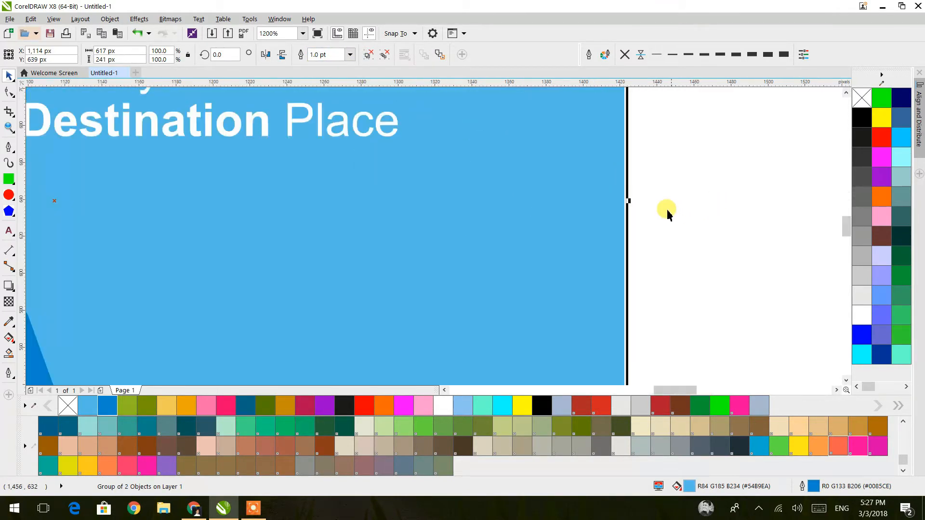
{"action": "left_click_drag", "start_coordinate": [633, 203], "coordinate": [611, 202]}
{"action": "scroll", "coordinate": [638, 206], "scroll_direction": "down", "scroll_amount": 1}
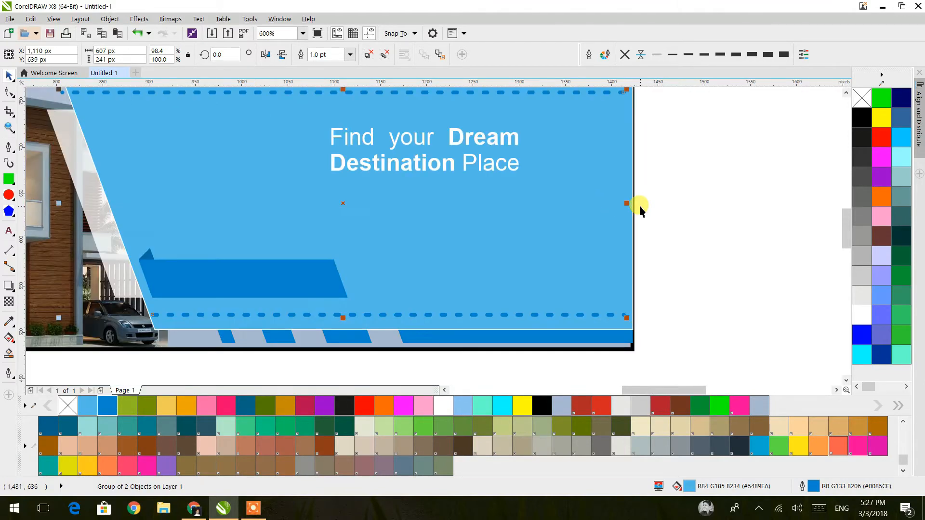
{"action": "key", "text": "Right"}
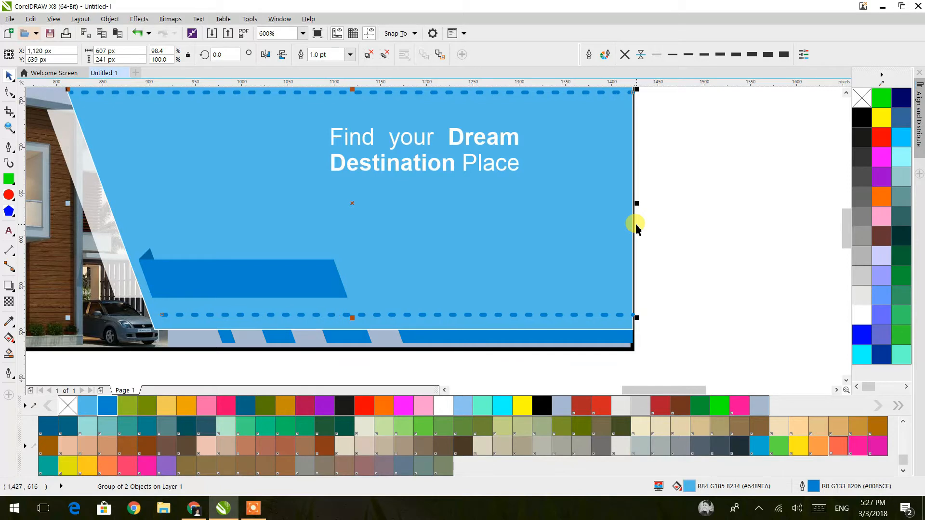
{"action": "left_click", "coordinate": [690, 244]}
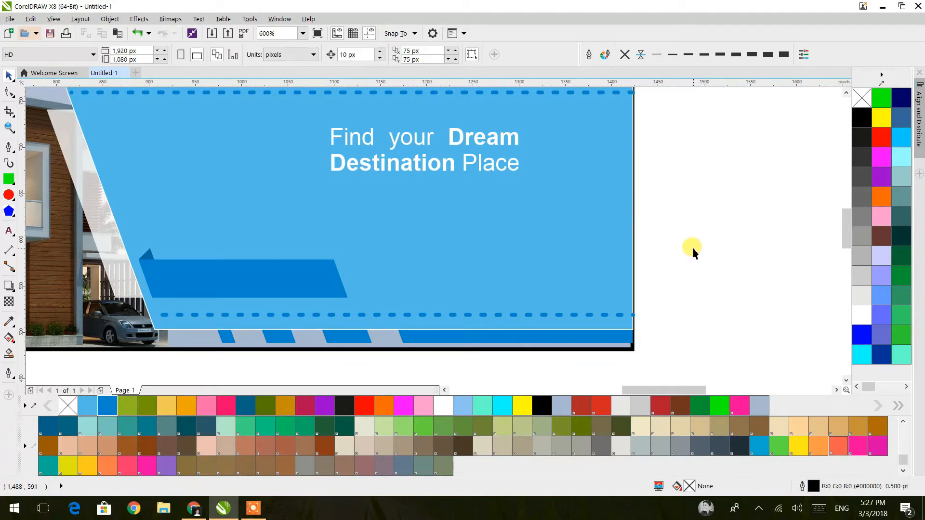
Draw a thin rectangle about 353 × 11 px beneath the banner and move it under the slogan text.
{"action": "scroll", "coordinate": [690, 244], "scroll_direction": "down", "scroll_amount": 1}
{"action": "left_click_drag", "start_coordinate": [620, 245], "coordinate": [602, 221]}
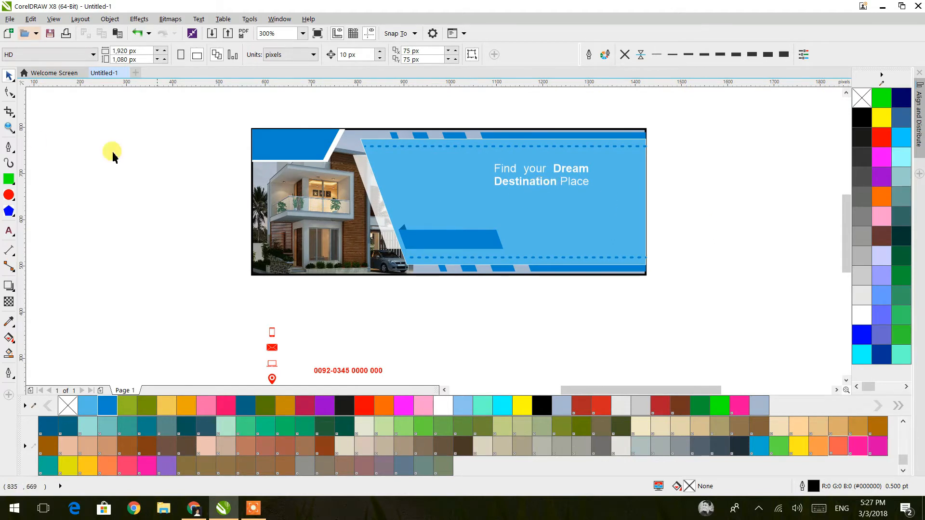
{"action": "mouse_move", "coordinate": [366, 303]}
{"action": "left_mouse_down"}
{"action": "mouse_move", "coordinate": [530, 316]}
{"action": "mouse_move", "coordinate": [528, 309]}
{"action": "left_mouse_up"}
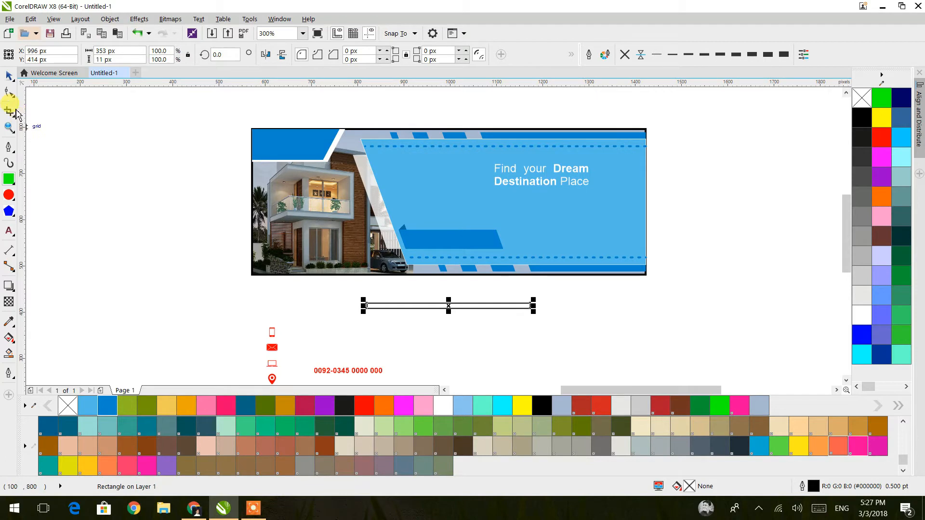
{"action": "left_click", "coordinate": [380, 304]}
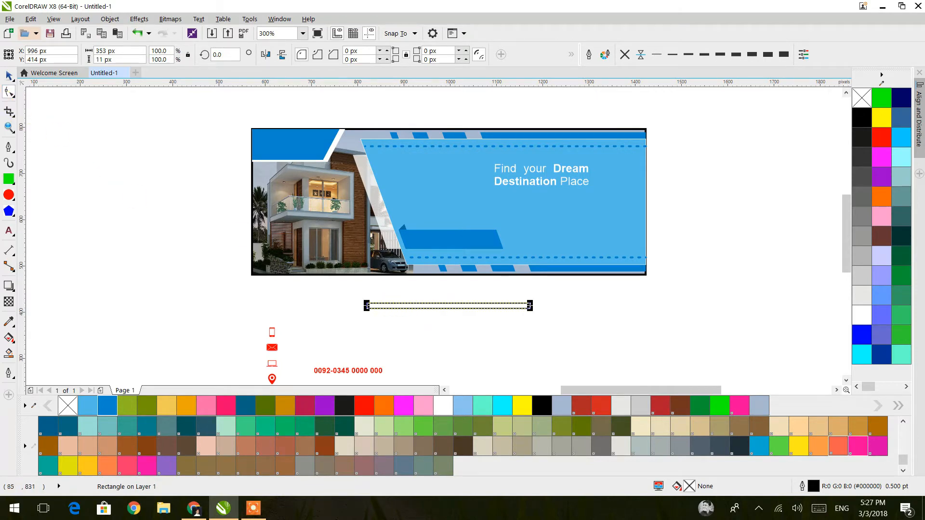
{"action": "left_click", "coordinate": [9, 77]}
{"action": "left_click_drag", "start_coordinate": [485, 305], "coordinate": [558, 200]}
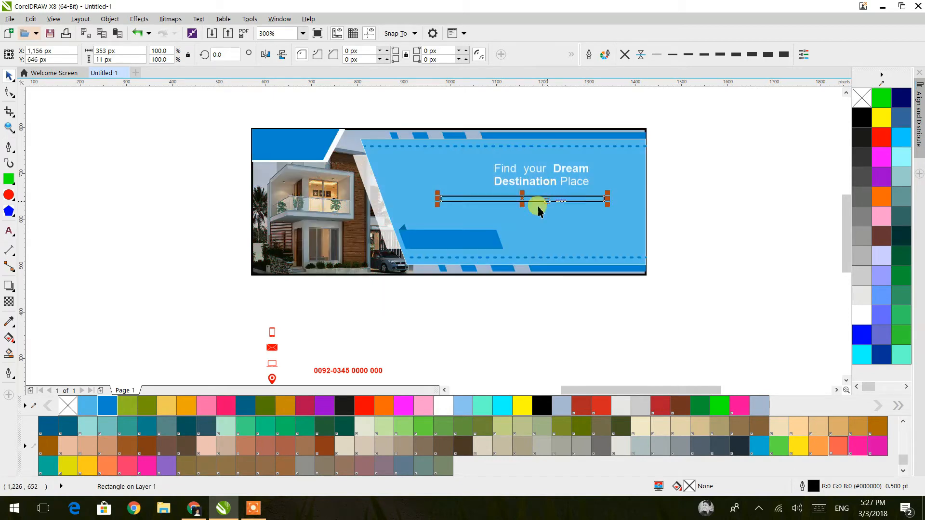
Reduce the height of the thin rectangle under the slogan to about 5 px.
{"action": "scroll", "coordinate": [536, 206], "scroll_direction": "up", "scroll_amount": 8}
{"action": "mouse_move", "coordinate": [504, 194]}
{"action": "left_mouse_down"}
{"action": "mouse_move", "coordinate": [499, 224]}
{"action": "mouse_move", "coordinate": [483, 196]}
{"action": "mouse_move", "coordinate": [492, 187]}
{"action": "left_mouse_up"}
{"action": "scroll", "coordinate": [501, 190], "scroll_direction": "down", "scroll_amount": 4}
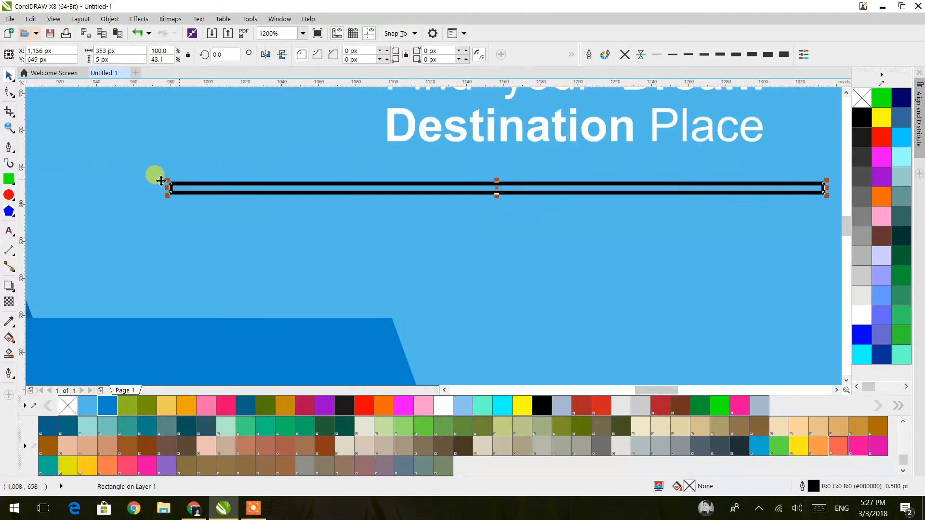
Draw a second rectangle about 186 × 18 px across the thin bar and round both rectangles' corners, the thin bar's to 2 px.
{"action": "left_click_drag", "start_coordinate": [315, 173], "coordinate": [659, 206]}
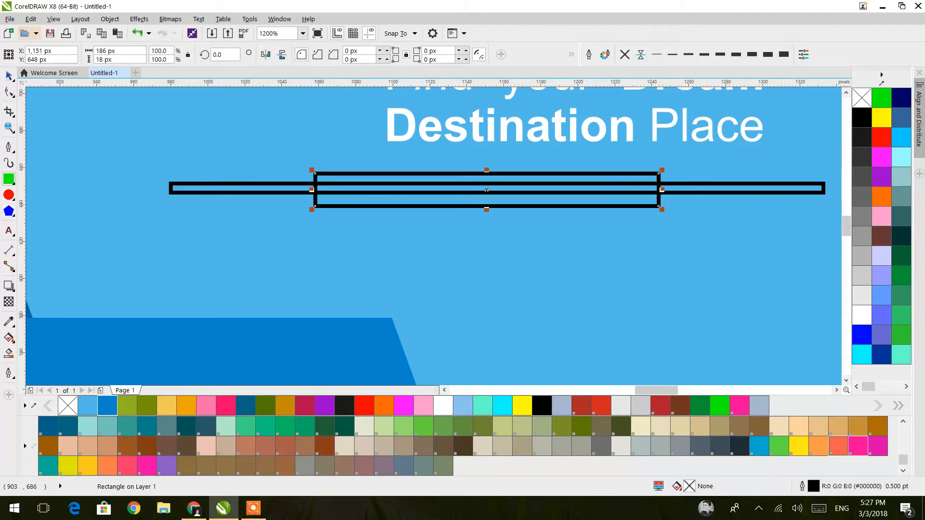
{"action": "left_click", "coordinate": [13, 99]}
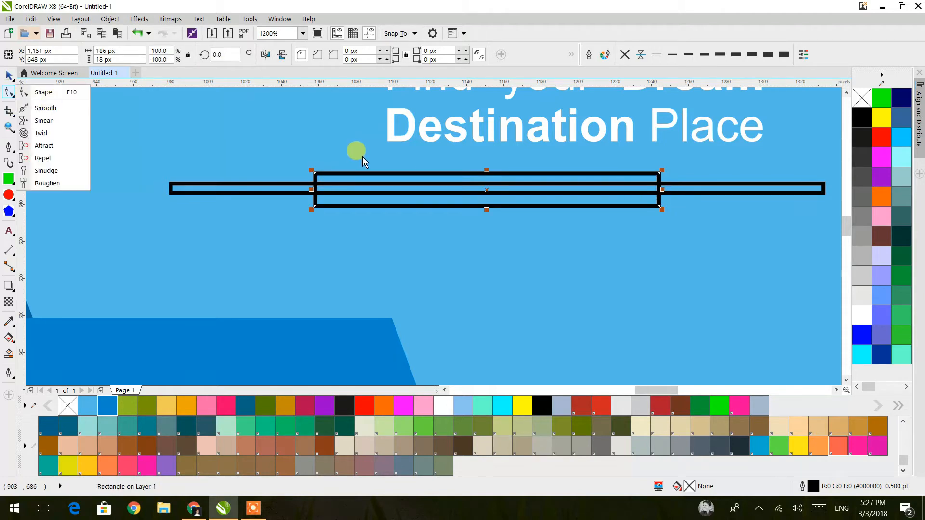
{"action": "left_click", "coordinate": [38, 90]}
{"action": "left_click_drag", "start_coordinate": [316, 173], "coordinate": [267, 190]}
{"action": "left_click", "coordinate": [268, 189]}
{"action": "left_click_drag", "start_coordinate": [173, 183], "coordinate": [191, 179]}
{"action": "left_click", "coordinate": [8, 75]}
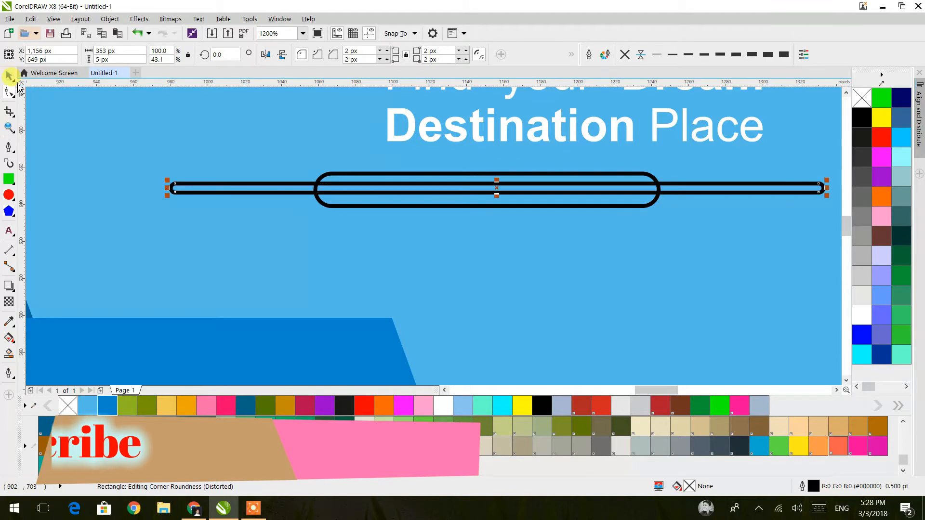
Scale the larger rounded rectangle across the thin bar down proportionally to about 155 × 15 px.
{"action": "scroll", "coordinate": [386, 198], "scroll_direction": "down", "scroll_amount": 3}
{"action": "scroll", "coordinate": [466, 219], "scroll_direction": "up", "scroll_amount": 3}
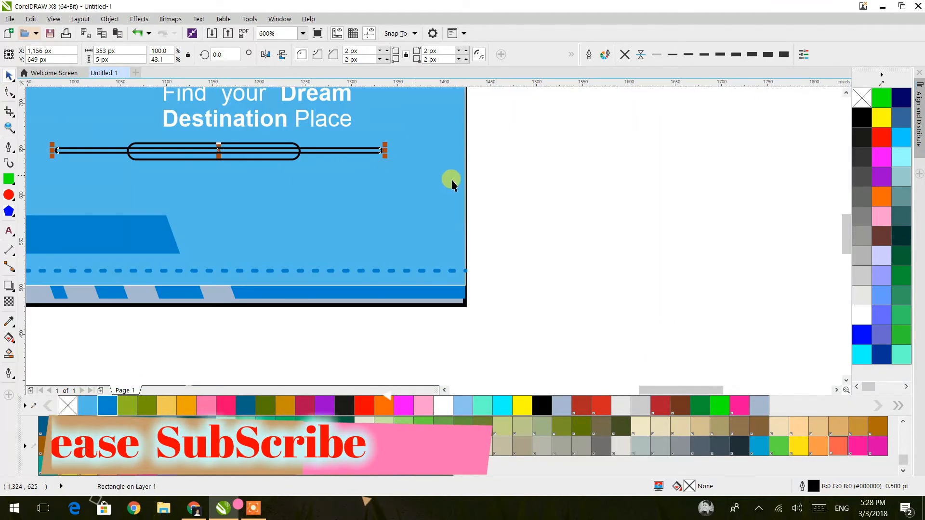
{"action": "key", "text": "Escape"}
{"action": "scroll", "coordinate": [162, 151], "scroll_direction": "up", "scroll_amount": 2}
{"action": "scroll", "coordinate": [163, 148], "scroll_direction": "up", "scroll_amount": 1}
{"action": "left_click", "coordinate": [553, 183]}
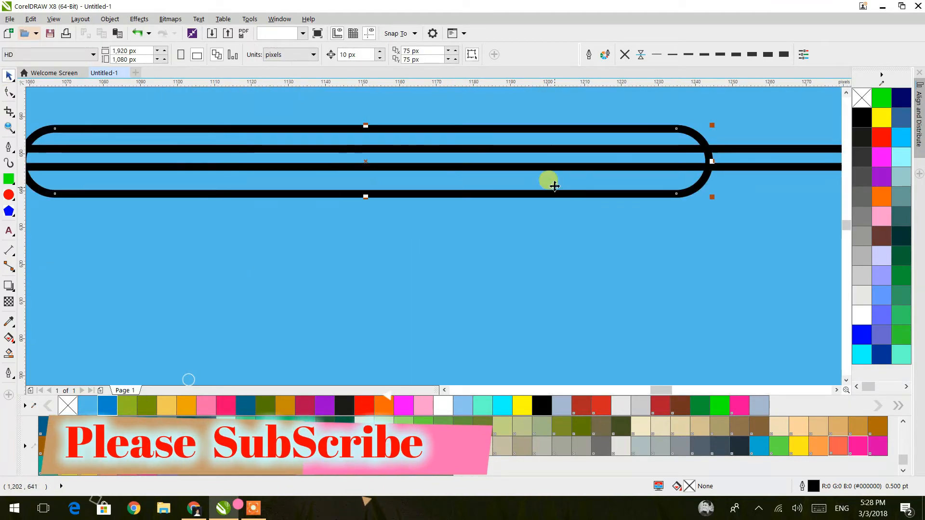
{"action": "left_click_drag", "start_coordinate": [711, 197], "coordinate": [598, 196]}
{"action": "scroll", "coordinate": [599, 195], "scroll_direction": "down", "scroll_amount": 1}
{"action": "scroll", "coordinate": [599, 195], "scroll_direction": "down", "scroll_amount": 1}
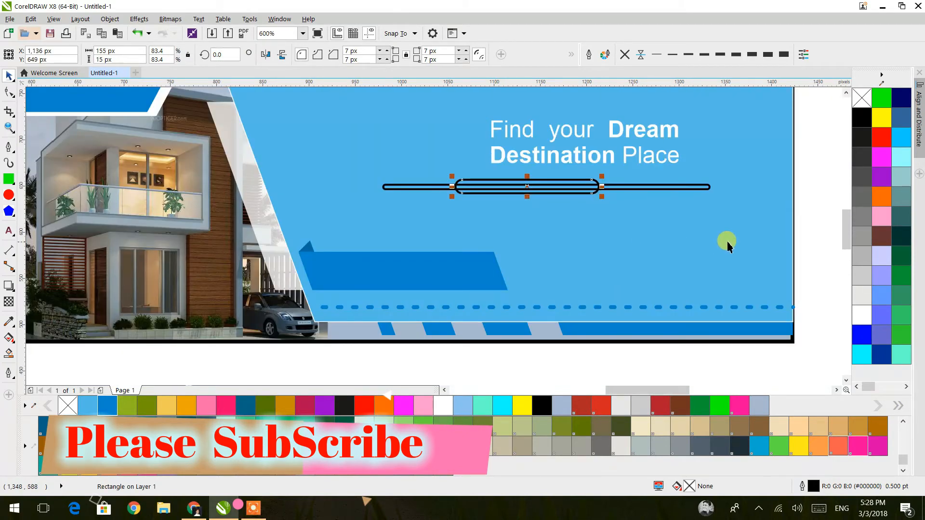
Centre the rounded rectangle and the thin bar on each other and weld them into a single divider shape.
{"action": "left_click", "coordinate": [817, 248]}
{"action": "left_click_drag", "start_coordinate": [816, 248], "coordinate": [354, 171]}
{"action": "key", "text": "e"}
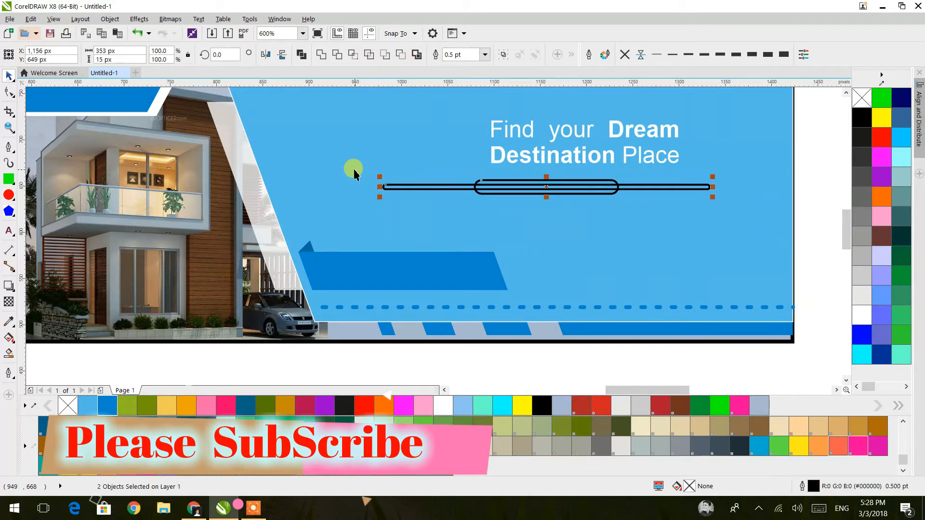
{"action": "left_click", "coordinate": [320, 54]}
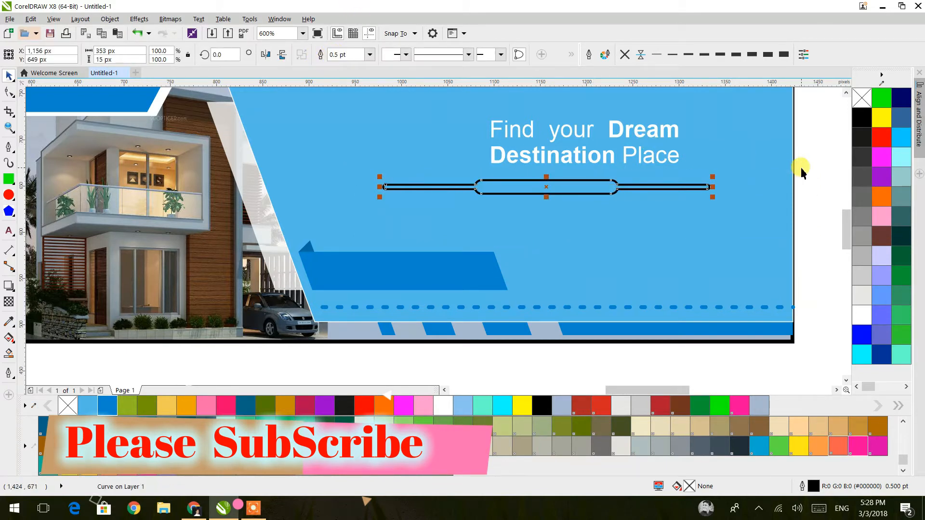
Fill the welded divider under the slogan with white and remove its outline.
{"action": "left_click", "coordinate": [814, 176]}
{"action": "left_click", "coordinate": [613, 186]}
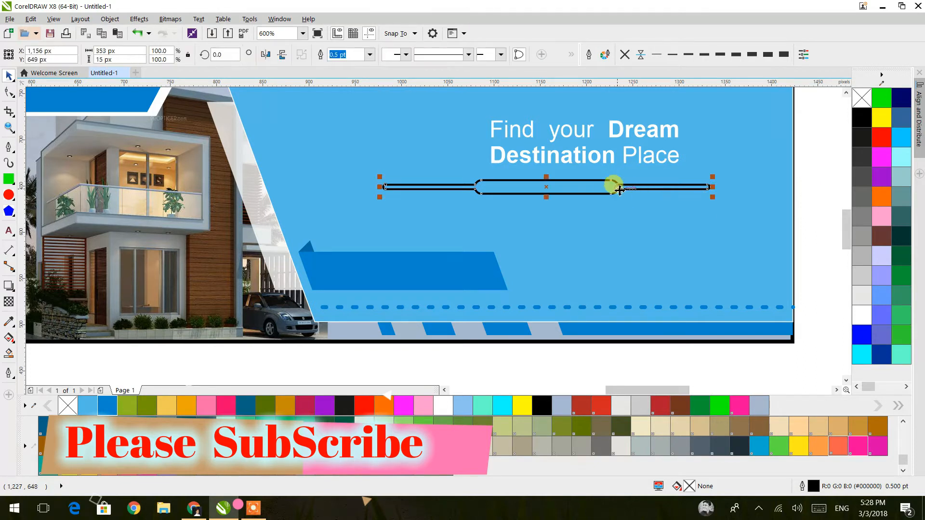
{"action": "left_click", "coordinate": [862, 314]}
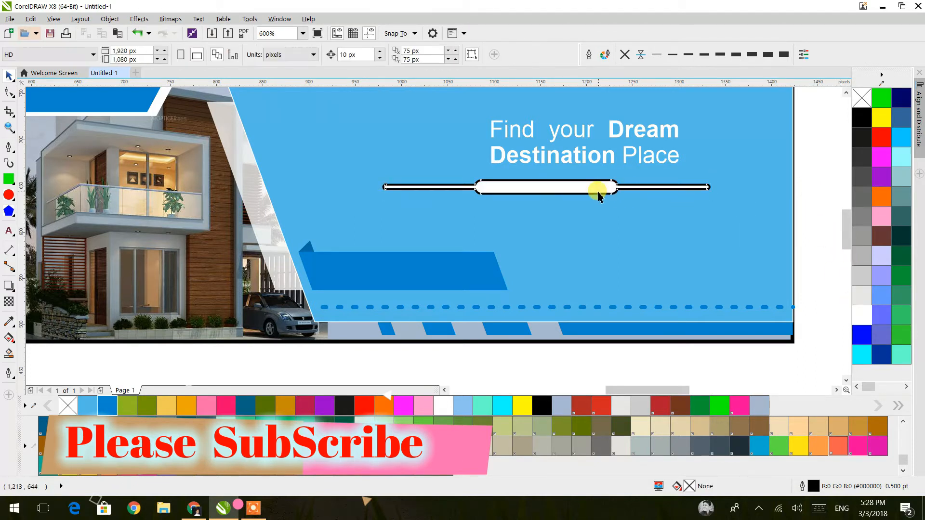
{"action": "left_click", "coordinate": [625, 55]}
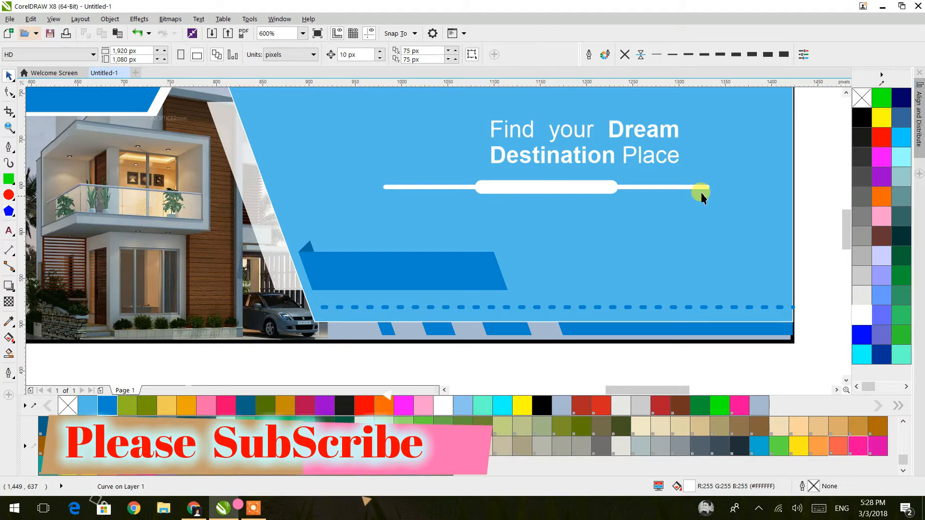